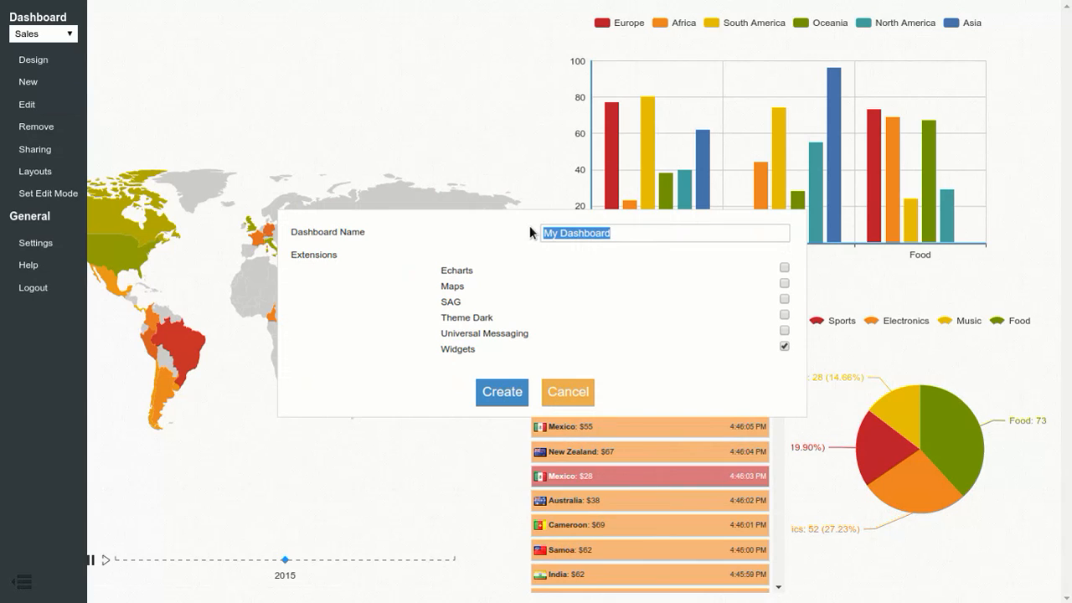
Create a dashboard named Sales Demo with the Echarts extension enabled alongside Widgets.
{"action": "type", "text": "Sales "}
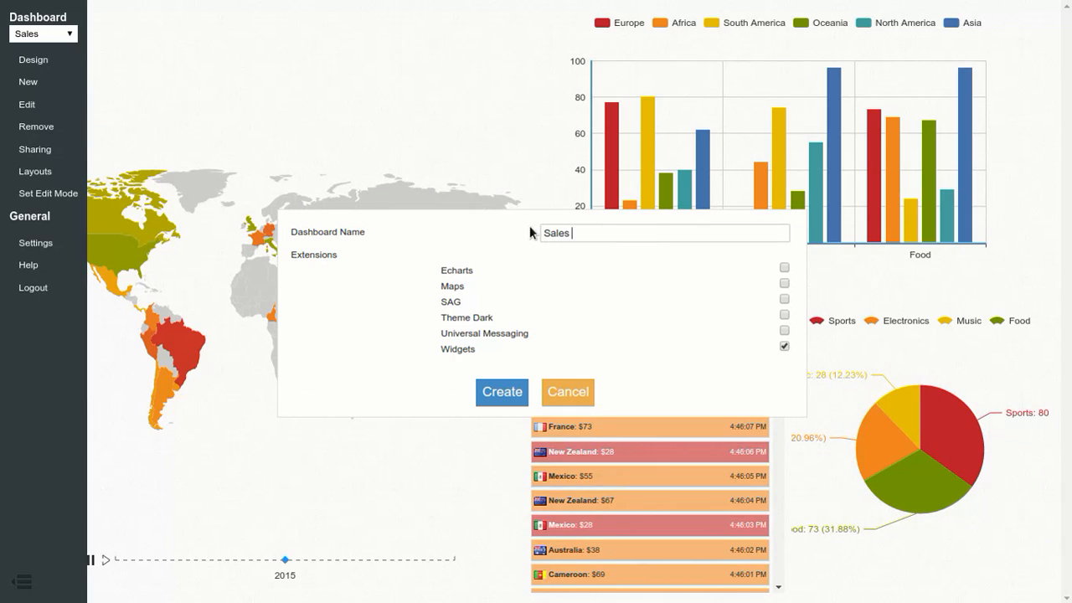
{"action": "type", "text": "Demo"}
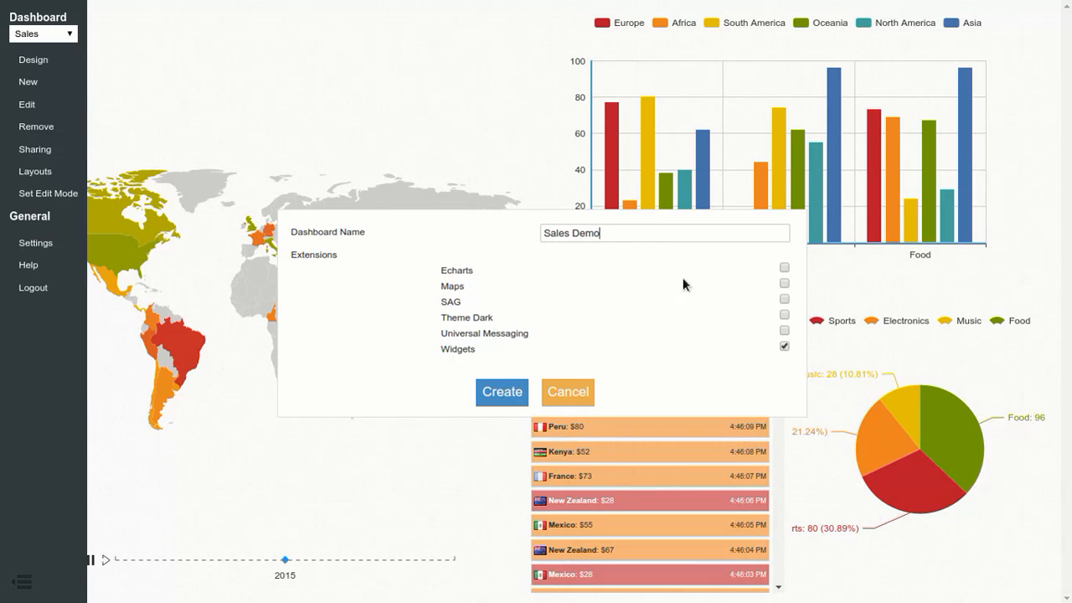
{"action": "left_click", "coordinate": [784, 268]}
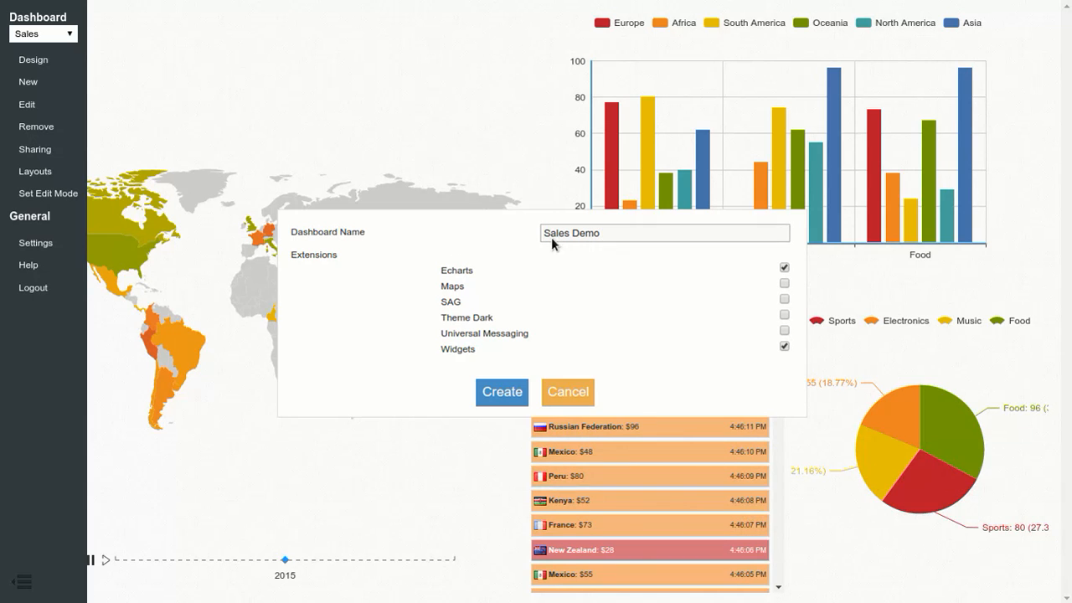
{"action": "left_click", "coordinate": [505, 394]}
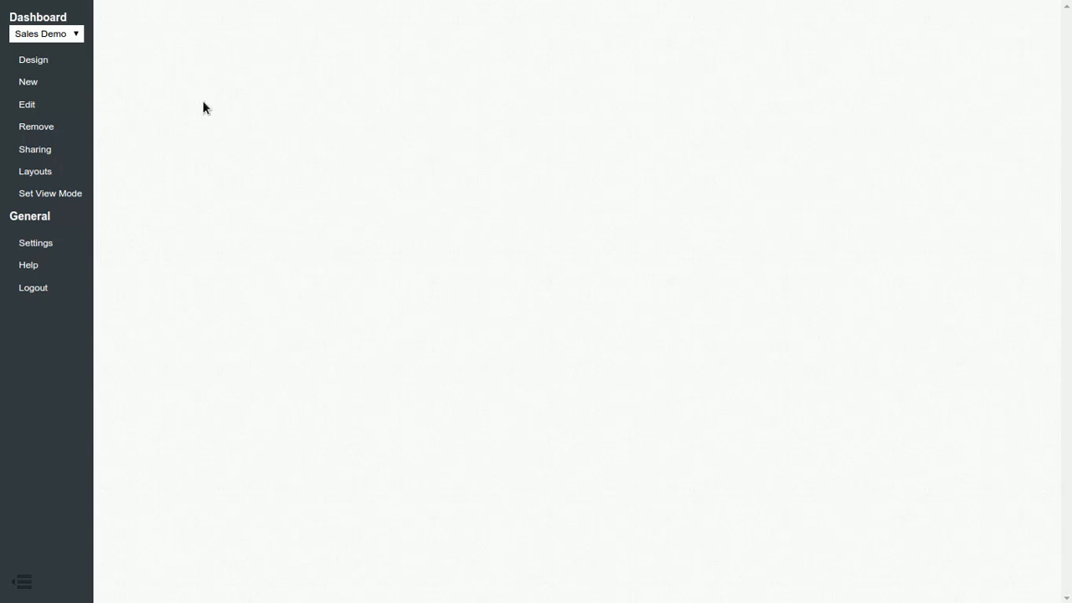
Open the dashboard's design and add a source configured as a Sample Event Source with its default settings.
{"action": "left_click", "coordinate": [33, 66]}
{"action": "left_click_drag", "start_coordinate": [39, 48], "coordinate": [139, 80]}
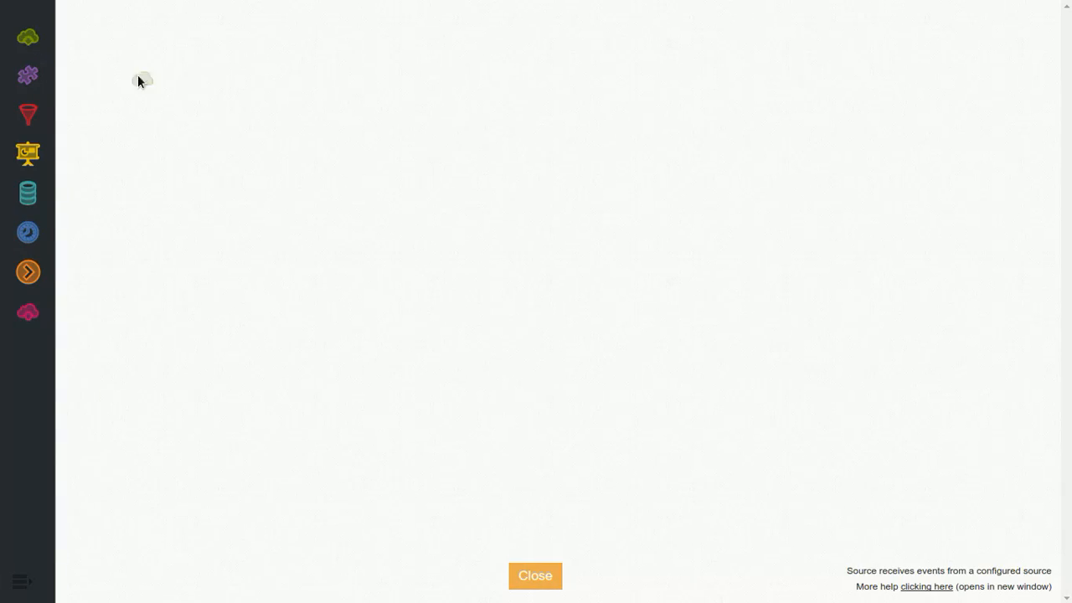
{"action": "left_click", "coordinate": [209, 122]}
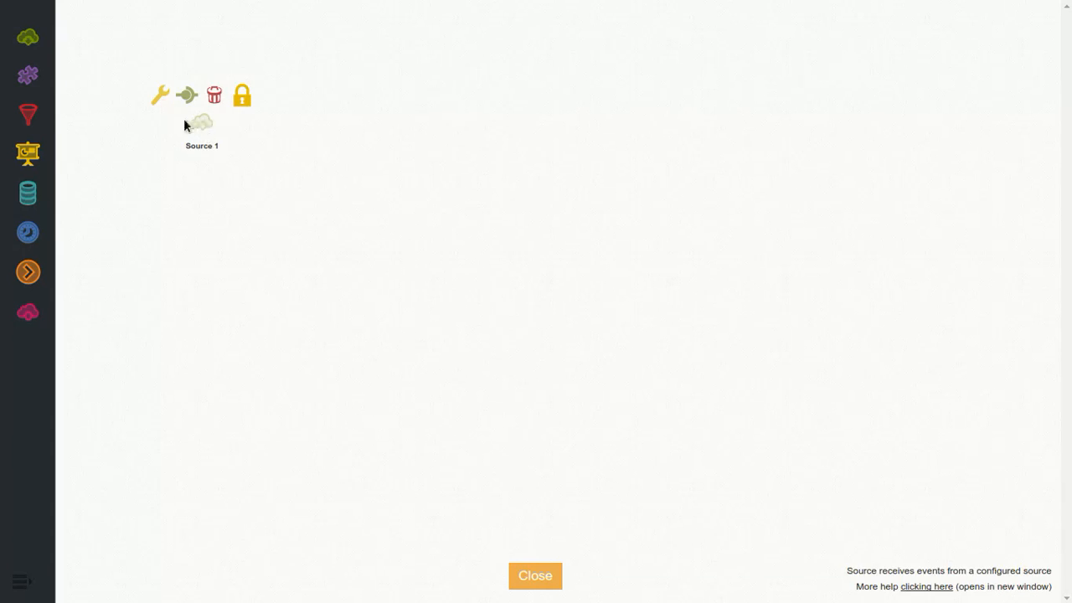
{"action": "left_click", "coordinate": [161, 102]}
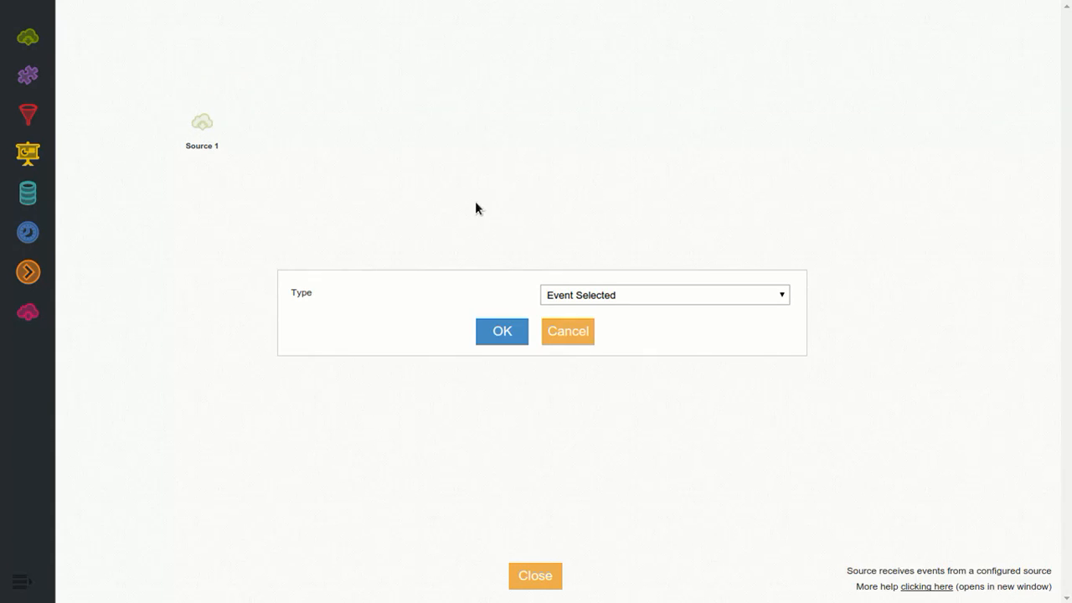
{"action": "left_click", "coordinate": [639, 297]}
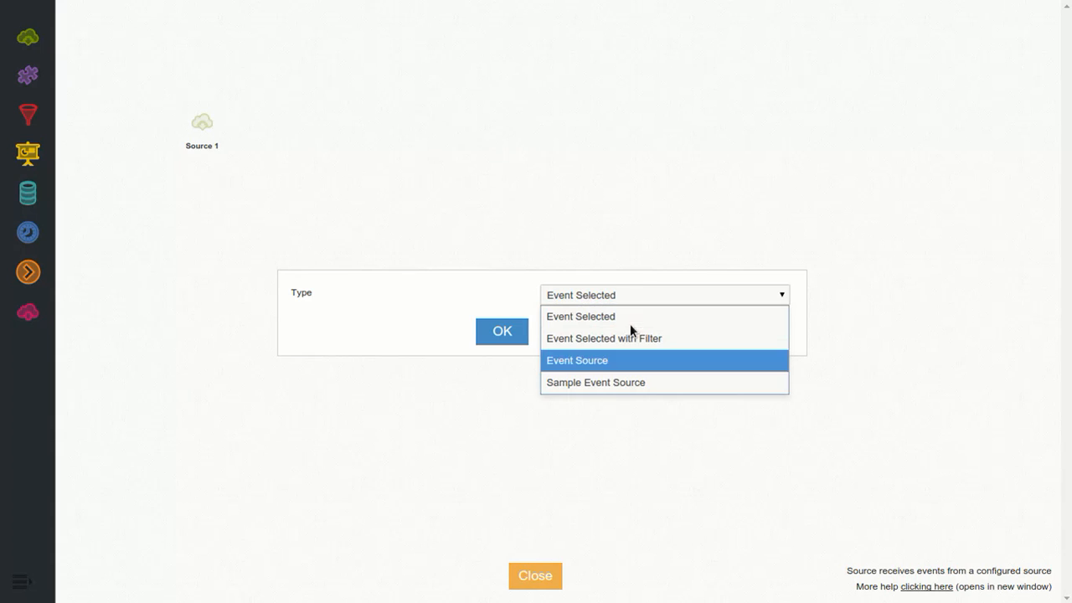
{"action": "left_click", "coordinate": [617, 383]}
{"action": "left_click", "coordinate": [498, 337]}
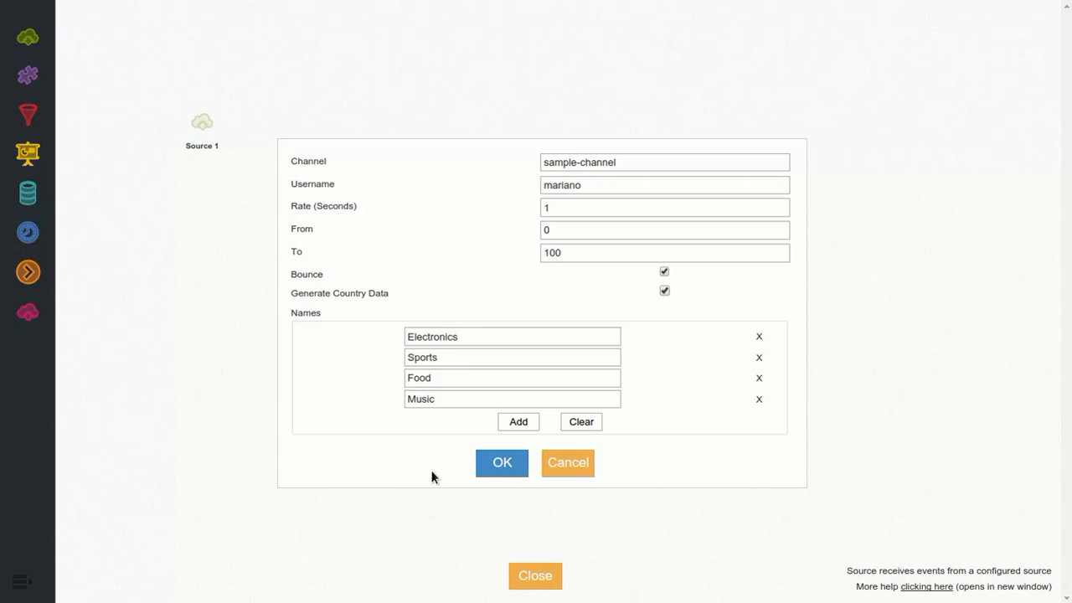
{"action": "left_click", "coordinate": [503, 463]}
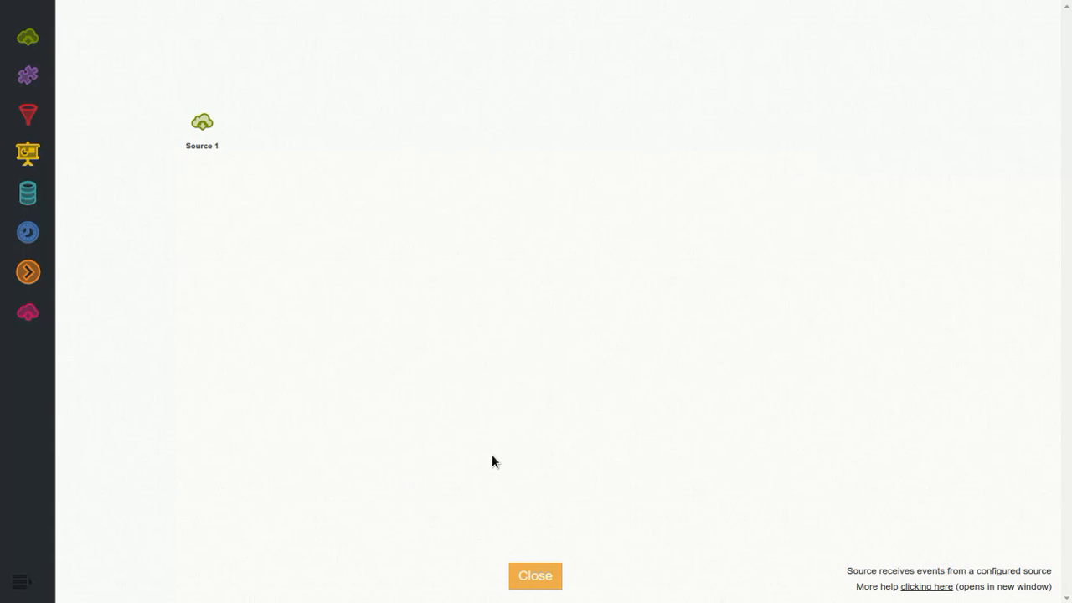
Inspect the source's output events and rename the source to Sales.
{"action": "left_click", "coordinate": [219, 138]}
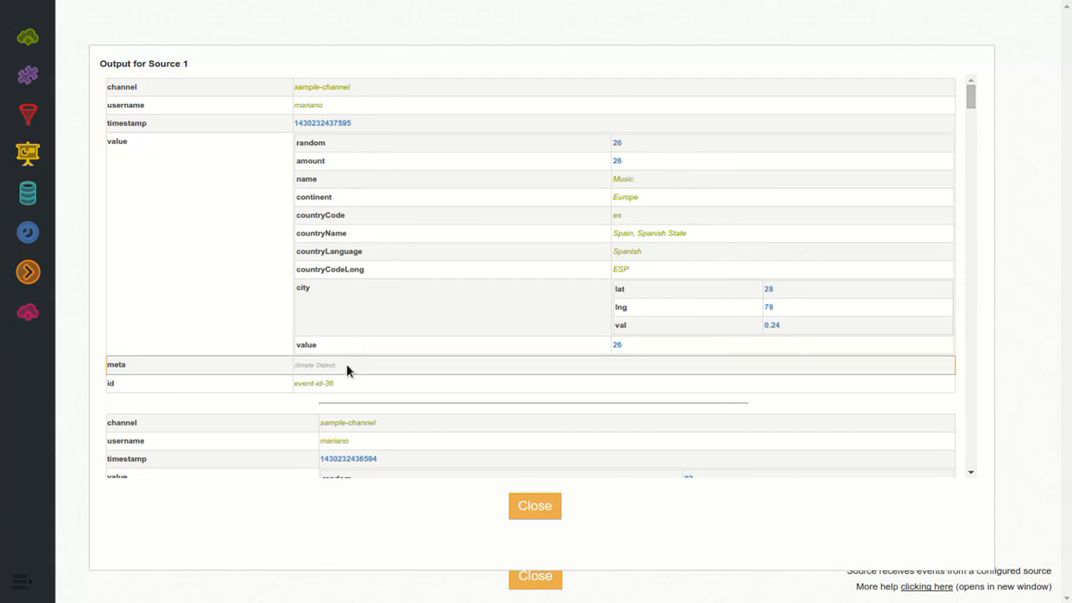
{"action": "left_click", "coordinate": [557, 502]}
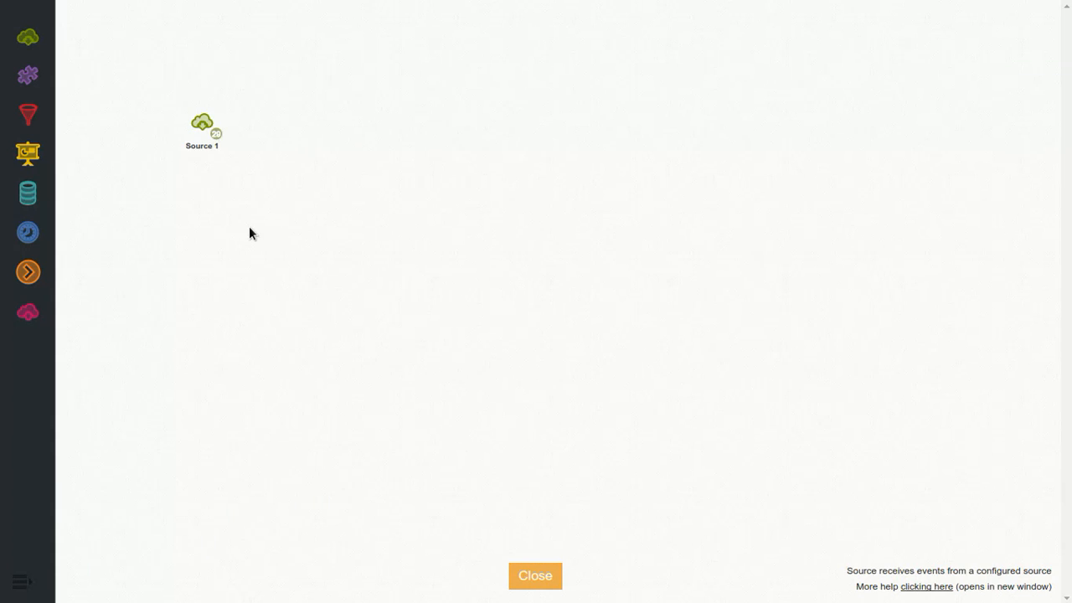
{"action": "double_click", "coordinate": [217, 152]}
{"action": "triple_click", "coordinate": [217, 151]}
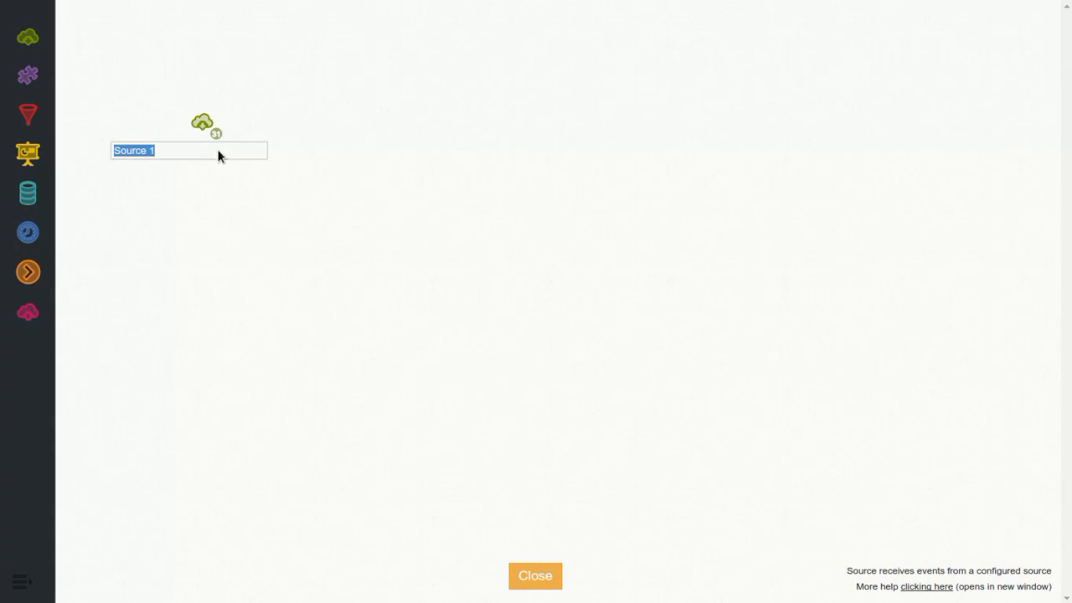
{"action": "type", "text": "Sales"}
{"action": "key", "text": "Return"}
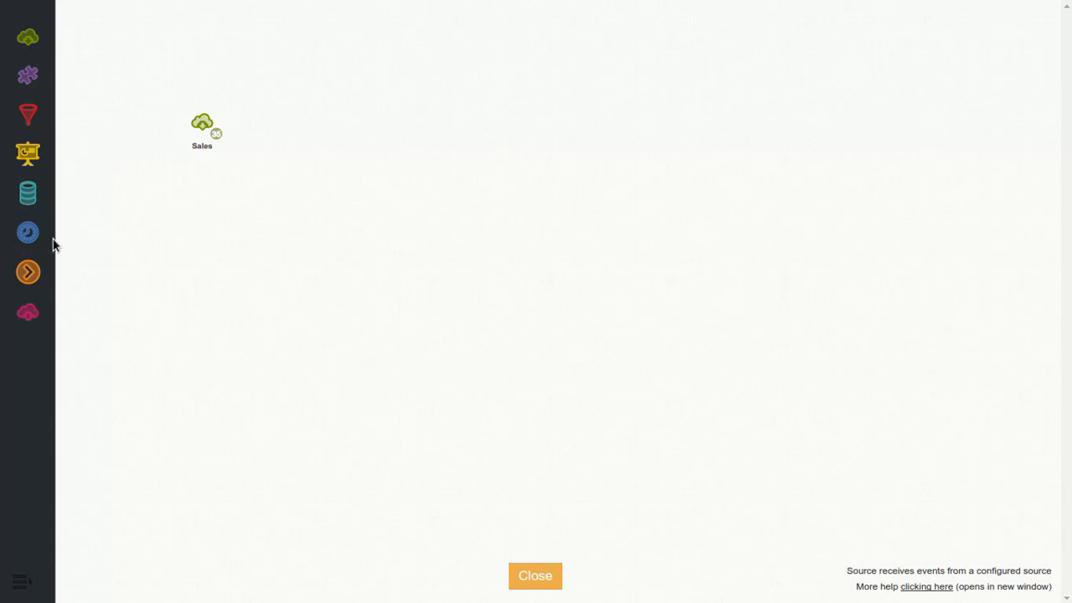
Add a loader below the Sales source and name it Recent Sales.
{"action": "left_click_drag", "start_coordinate": [34, 197], "coordinate": [202, 219]}
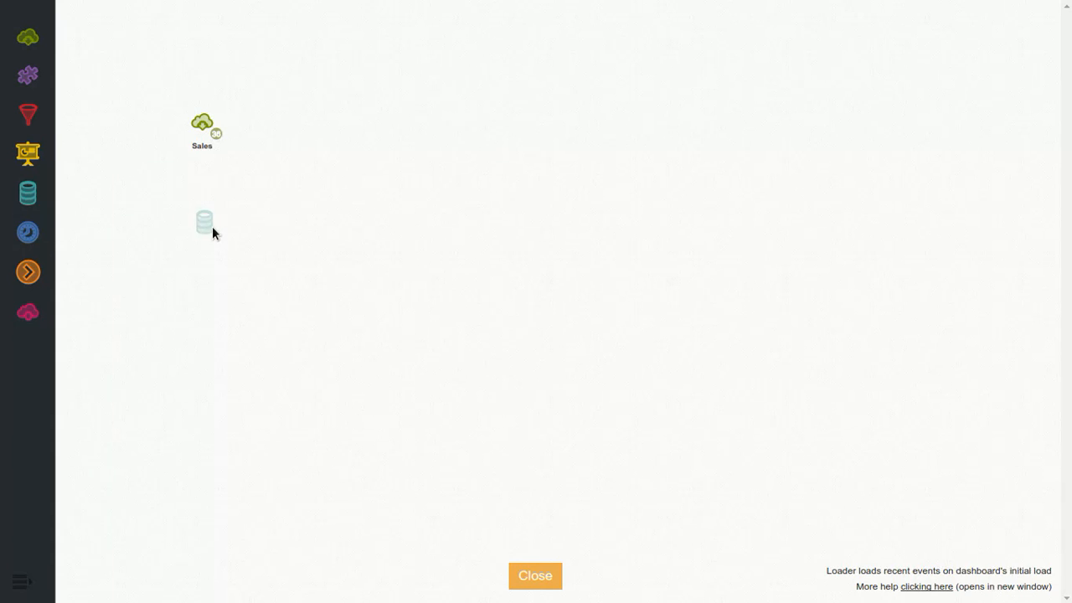
{"action": "double_click", "coordinate": [207, 249]}
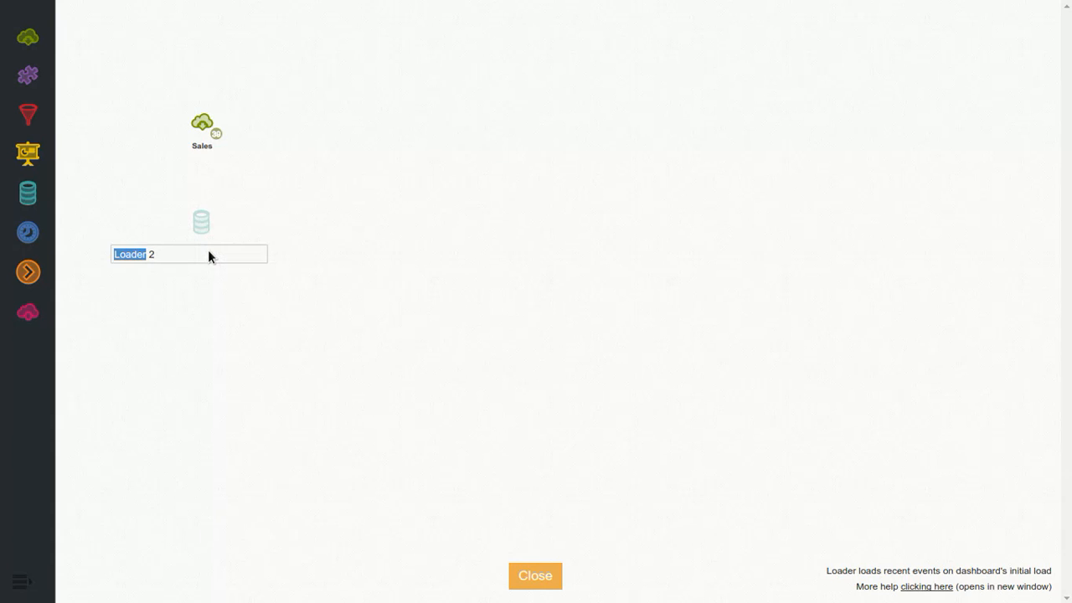
{"action": "type", "text": "Recent Sales"}
{"action": "key", "text": "Return"}
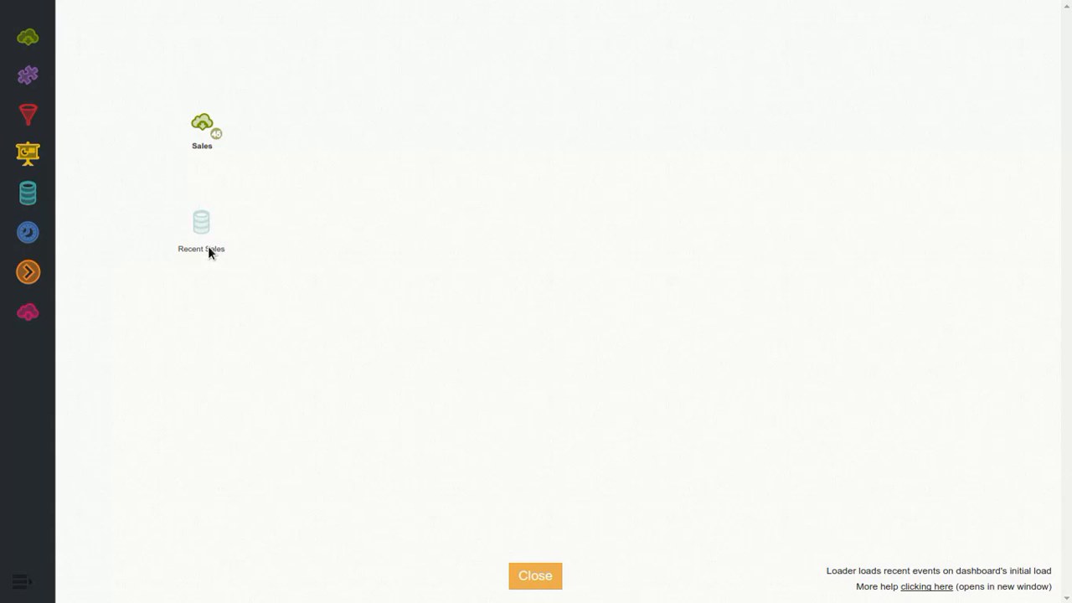
Configure the Recent Sales loader as Event History with its default settings.
{"action": "mouse_move", "coordinate": [209, 227]}
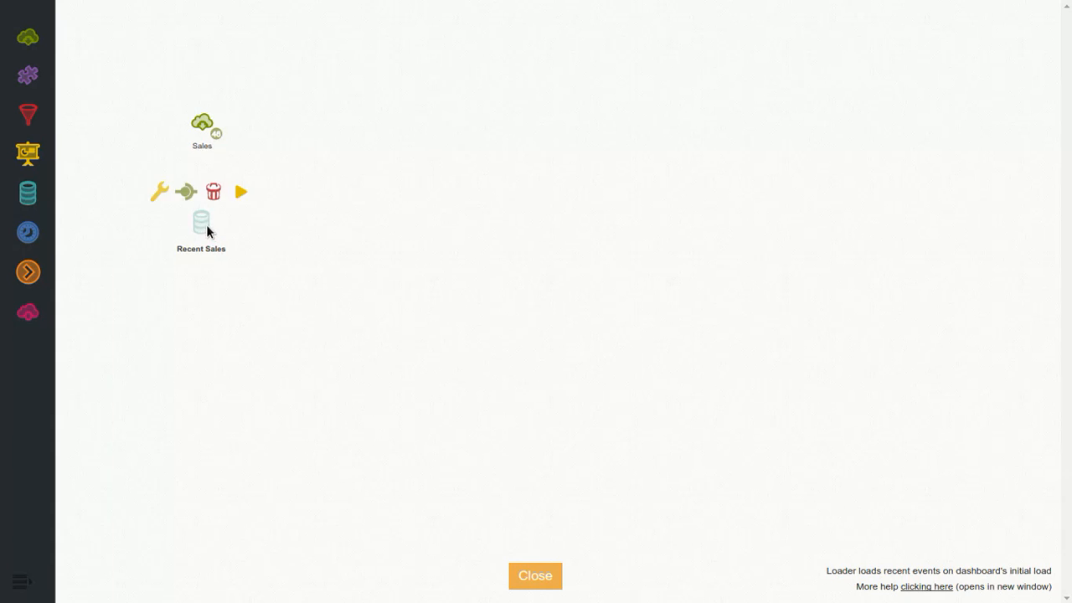
{"action": "left_click", "coordinate": [161, 197]}
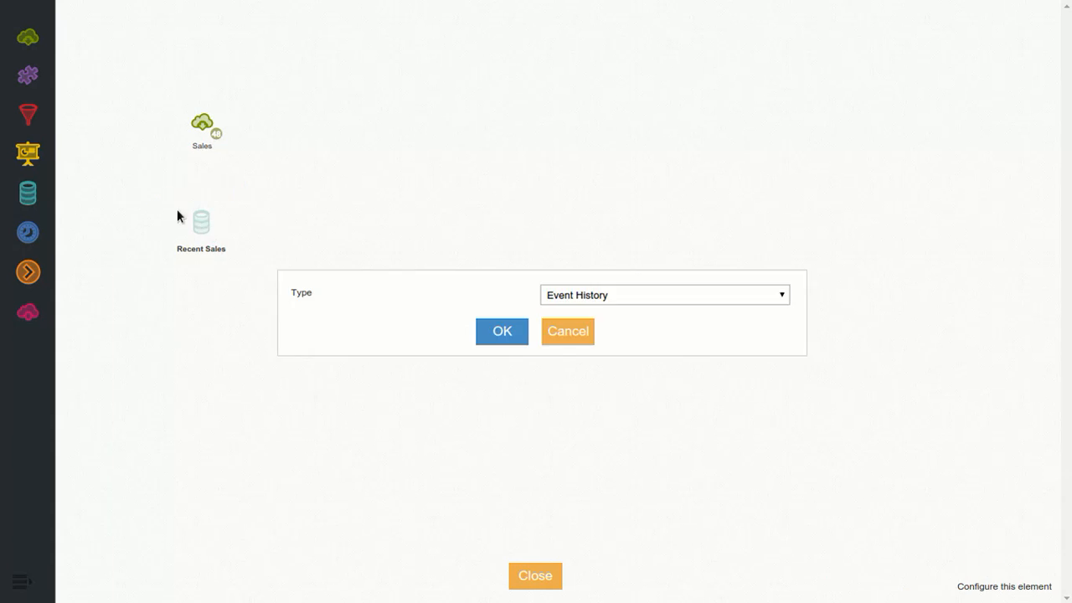
{"action": "left_click", "coordinate": [558, 296]}
{"action": "left_click", "coordinate": [584, 338]}
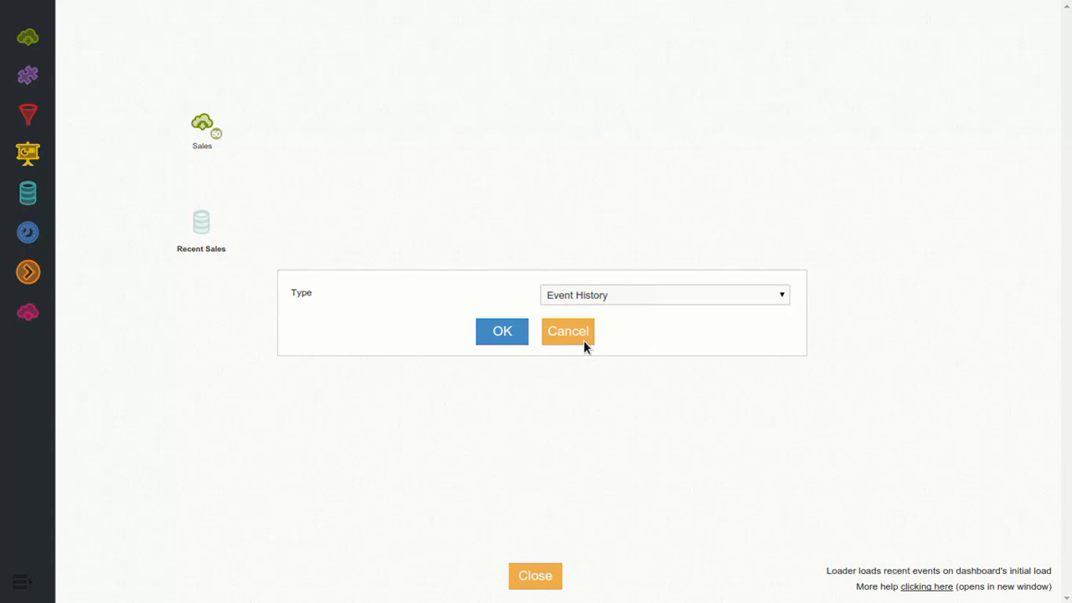
{"action": "left_click", "coordinate": [495, 340]}
{"action": "left_click", "coordinate": [519, 468]}
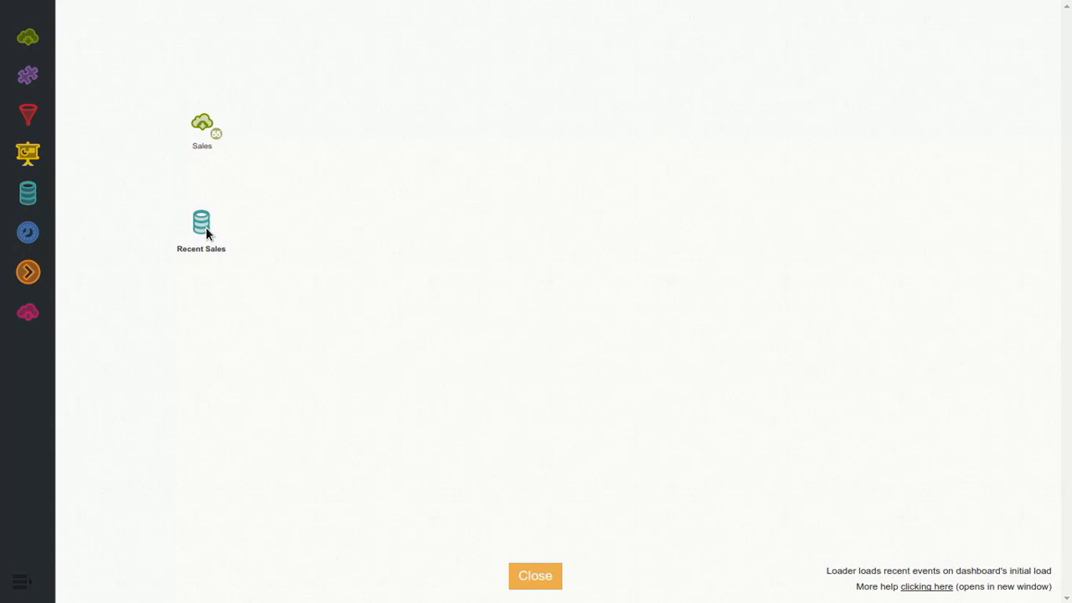
Run the Recent Sales loader and examine the events it outputs.
{"action": "mouse_move", "coordinate": [205, 227]}
{"action": "left_click", "coordinate": [245, 193]}
{"action": "left_click", "coordinate": [218, 240]}
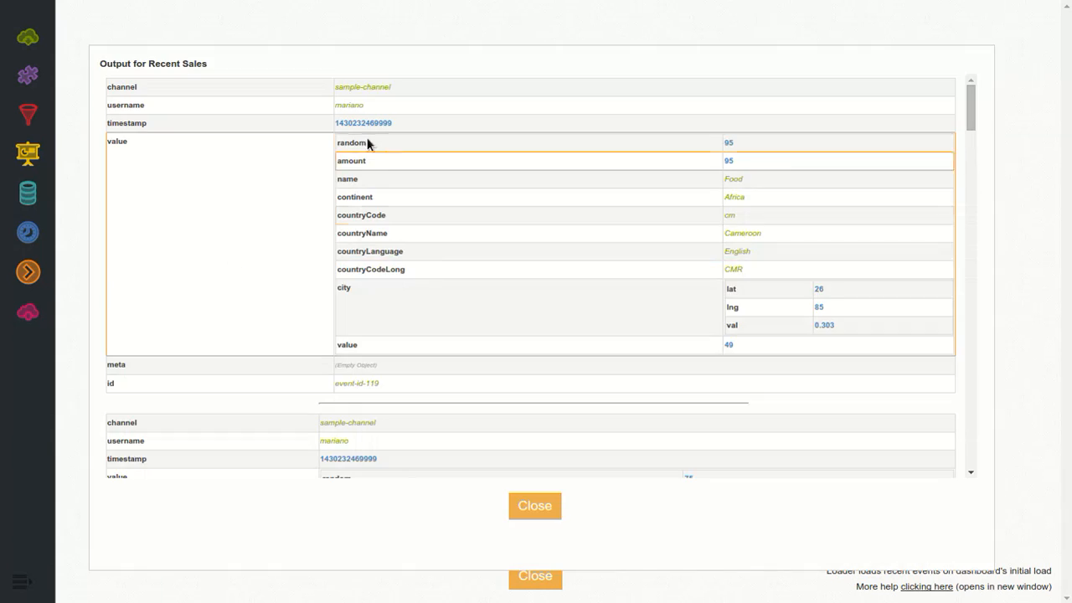
{"action": "left_click", "coordinate": [555, 509]}
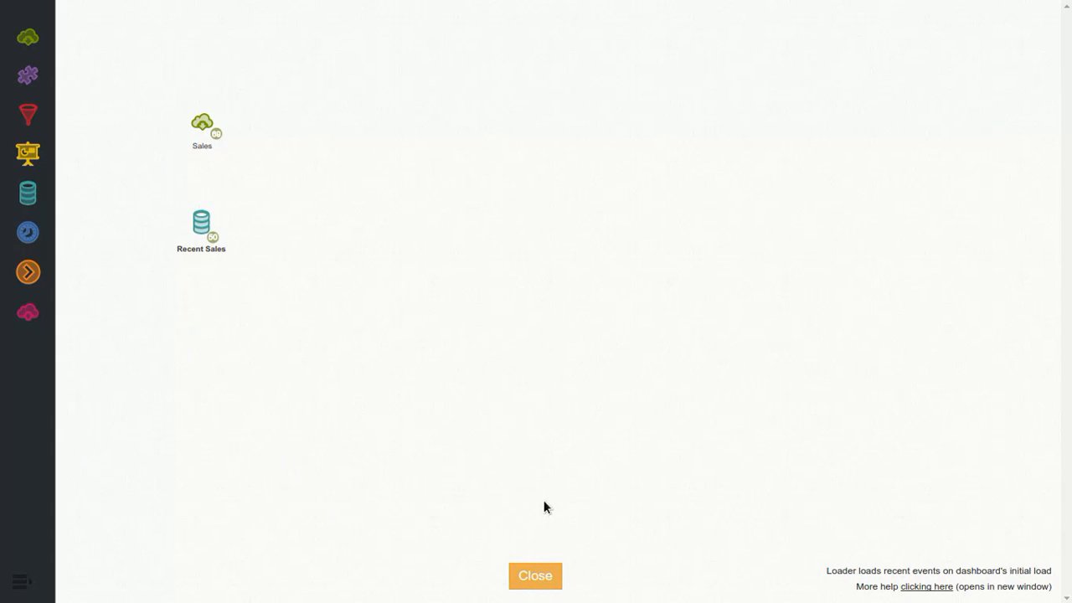
Reload the page, reopen the design and add a hub that receives events from both Recent Sales and Sales.
{"action": "key", "text": "F5"}
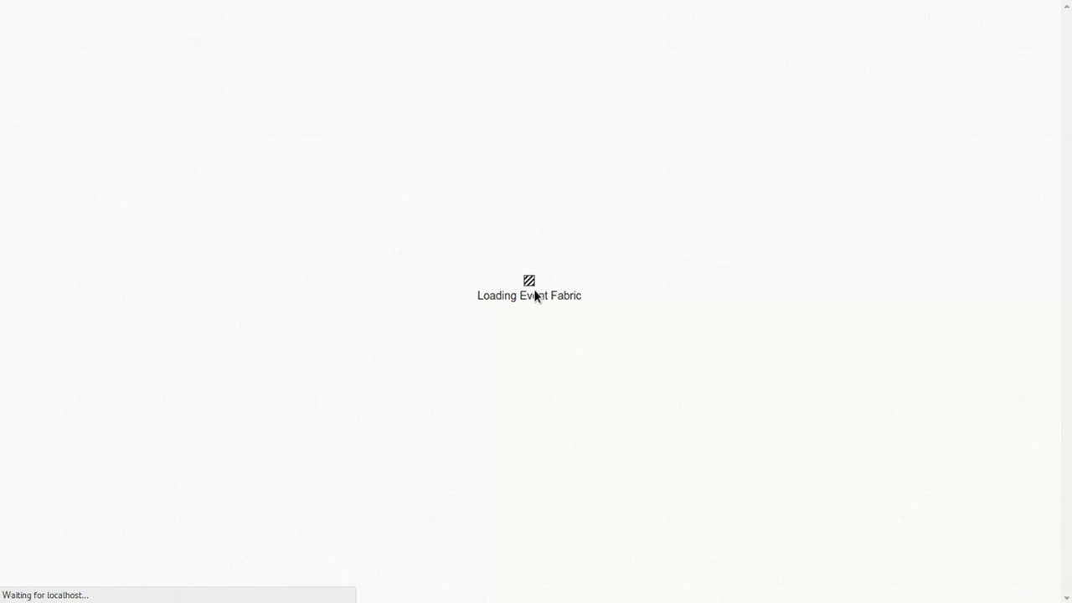
{"action": "left_click", "coordinate": [49, 66]}
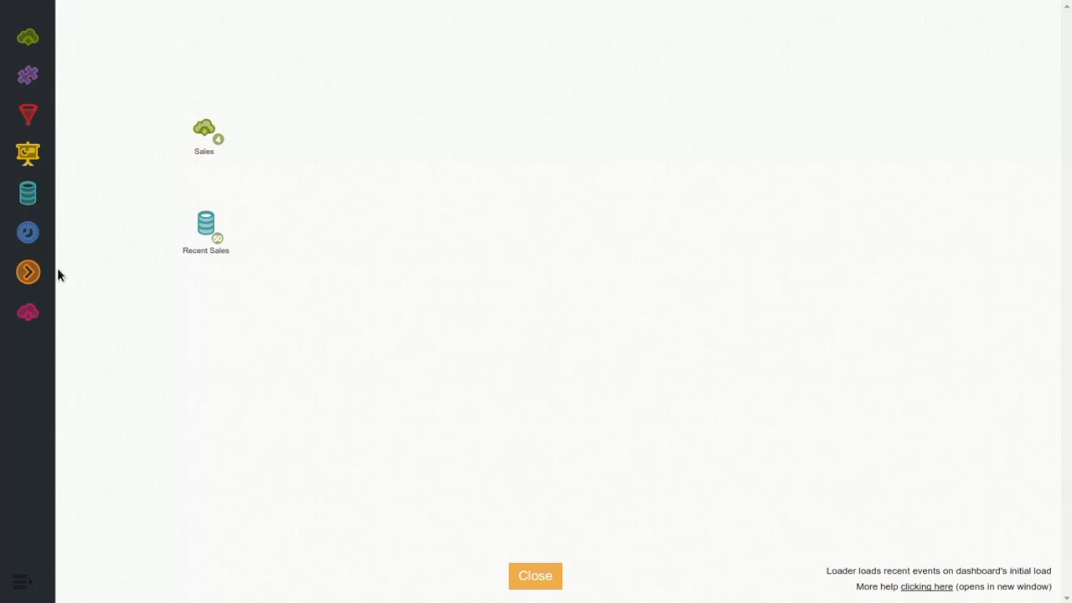
{"action": "left_click_drag", "start_coordinate": [47, 277], "coordinate": [306, 186]}
{"action": "left_click", "coordinate": [215, 229]}
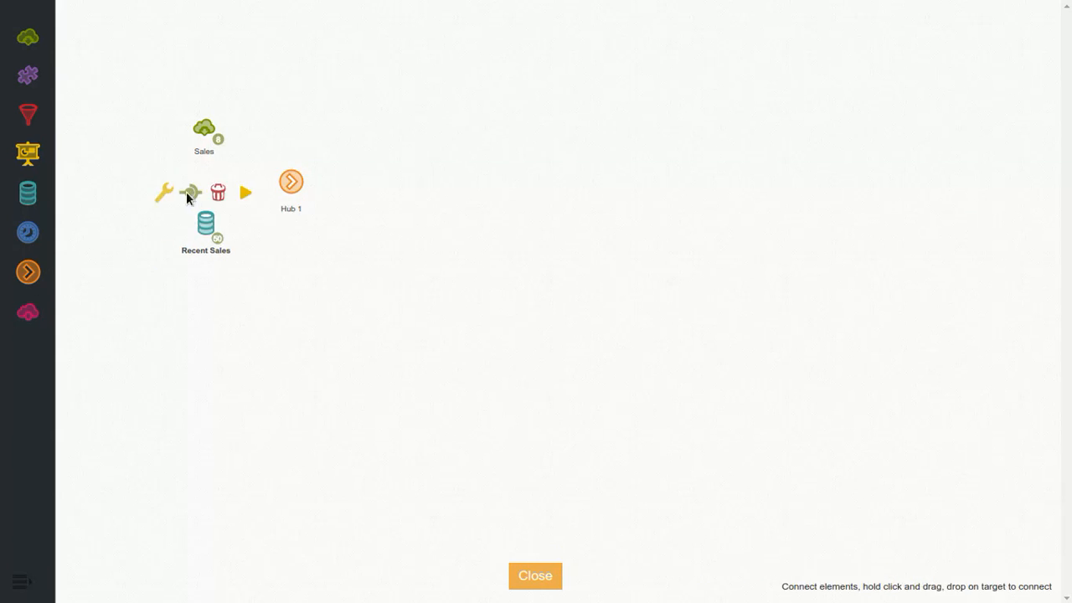
{"action": "left_click_drag", "start_coordinate": [188, 193], "coordinate": [306, 180]}
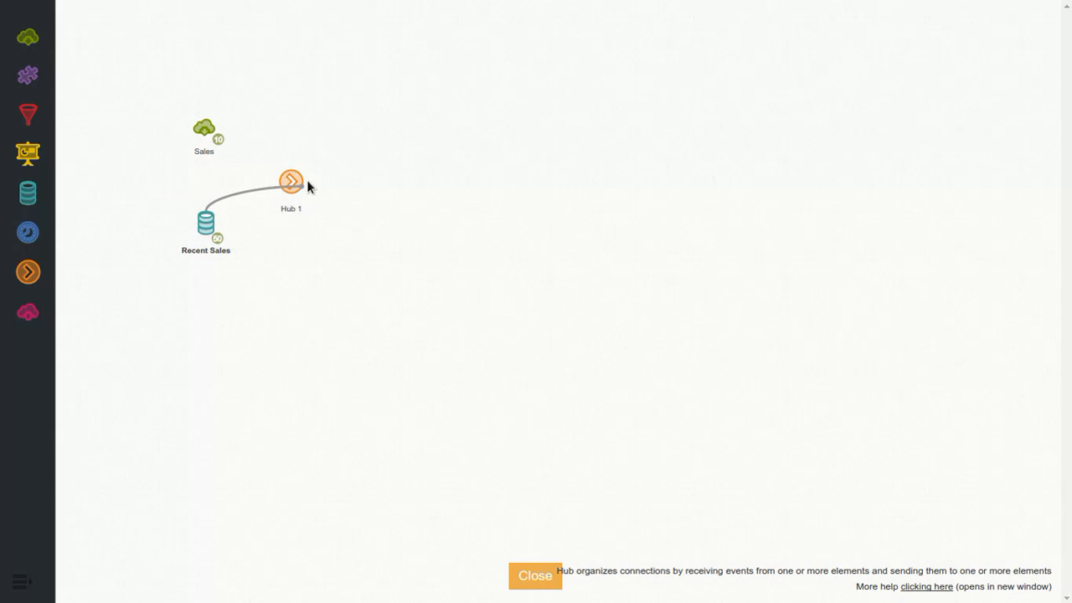
{"action": "left_click", "coordinate": [211, 130]}
{"action": "left_click_drag", "start_coordinate": [185, 101], "coordinate": [304, 188]}
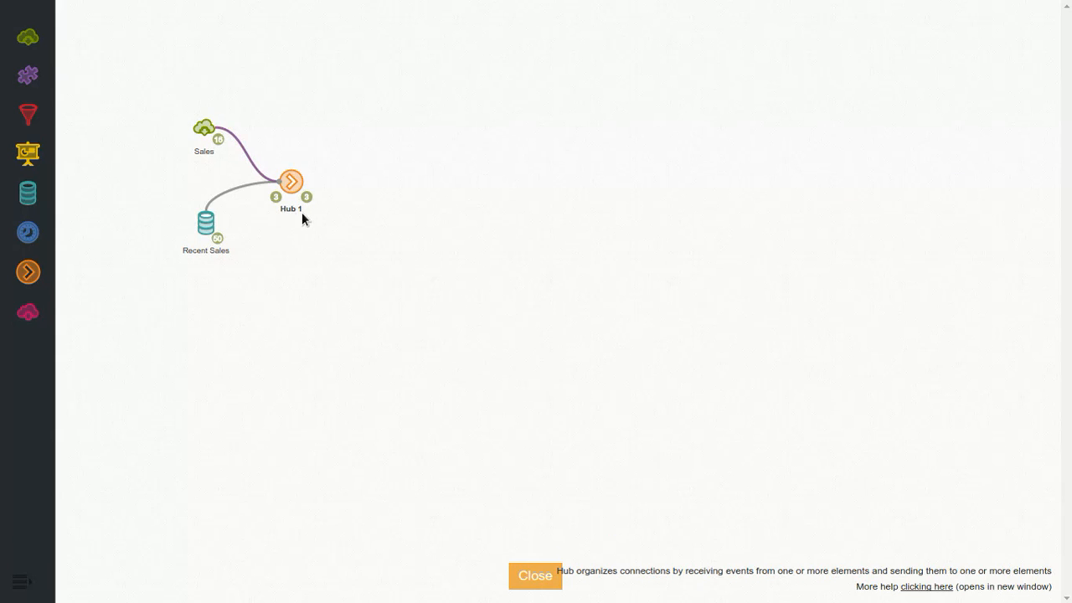
Clear the hub's name so it has no label.
{"action": "double_click", "coordinate": [301, 218]}
{"action": "key", "text": "BackSpace"}
{"action": "key", "text": "Return"}
Add an adapter to the right of the hub and connect it to a new Echarts - Pie data view with default settings.
{"action": "left_click_drag", "start_coordinate": [28, 81], "coordinate": [398, 142]}
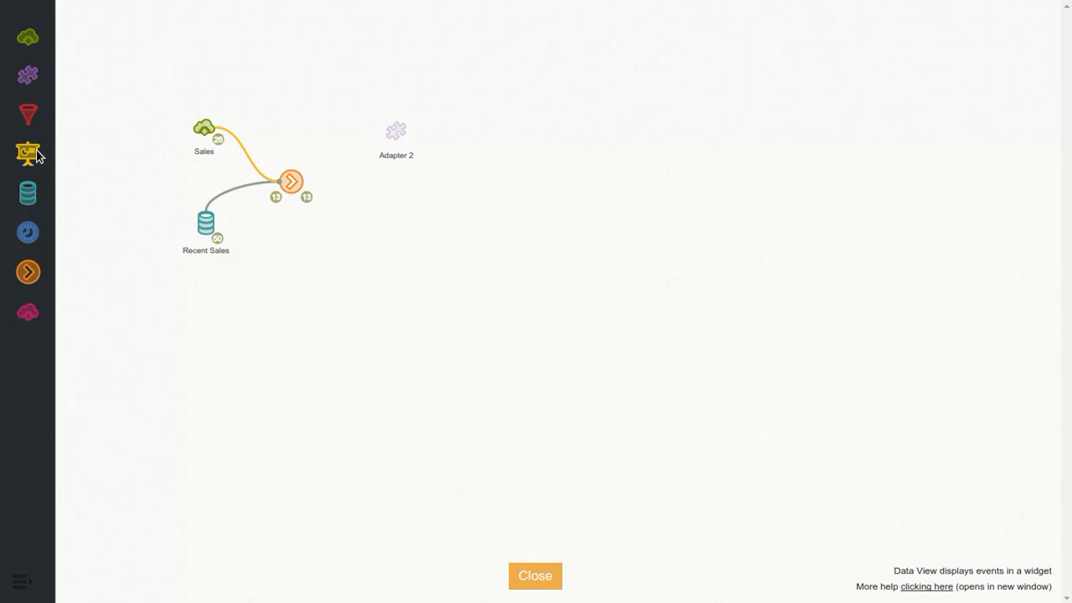
{"action": "left_click_drag", "start_coordinate": [38, 156], "coordinate": [531, 132]}
{"action": "left_click", "coordinate": [497, 103]}
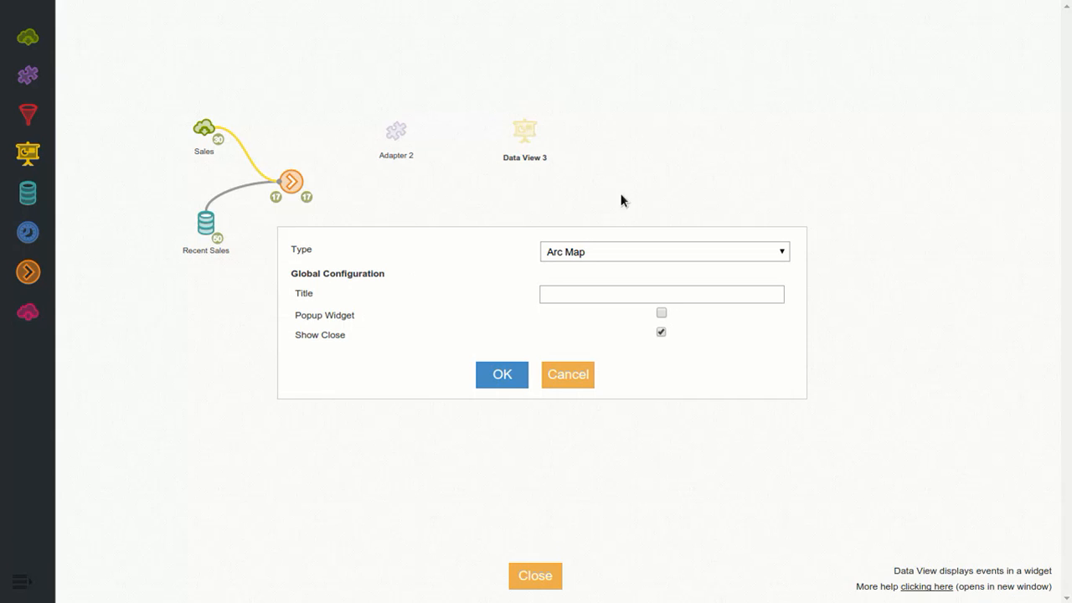
{"action": "left_click", "coordinate": [609, 259]}
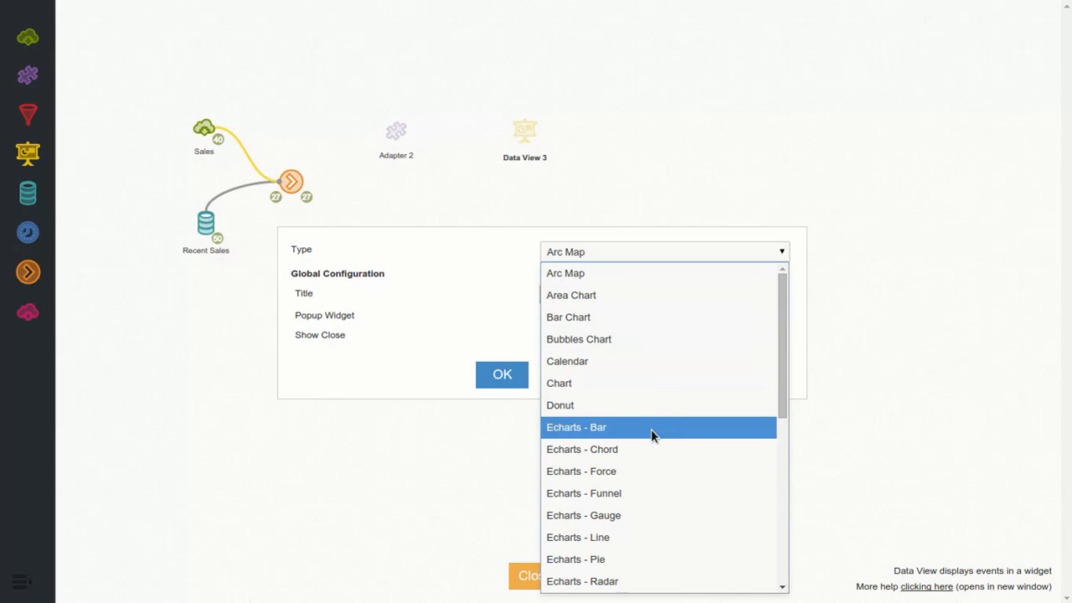
{"action": "left_click", "coordinate": [653, 558]}
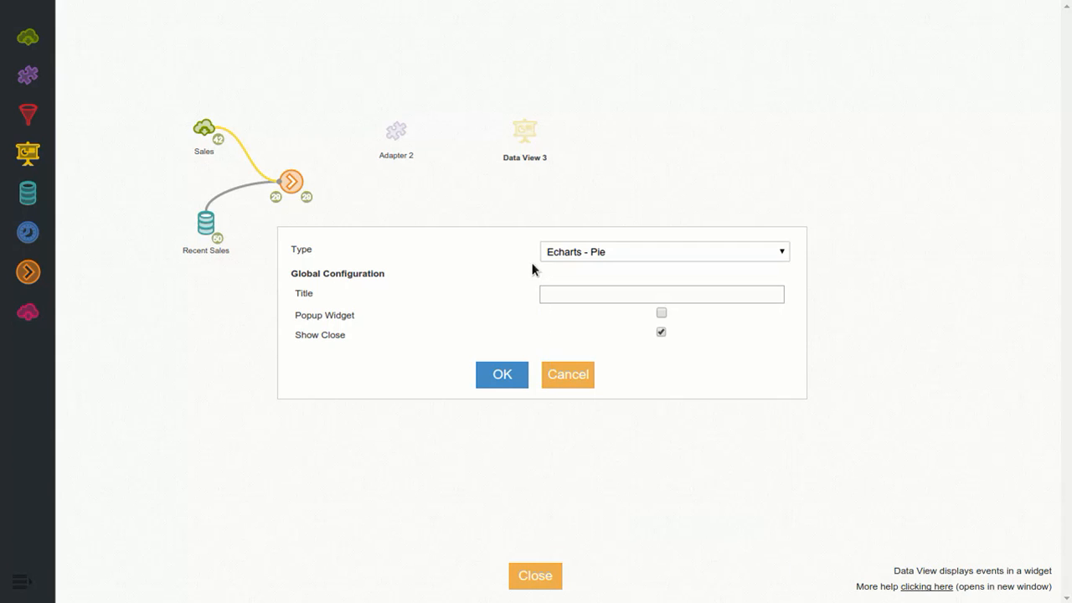
{"action": "left_click", "coordinate": [502, 375]}
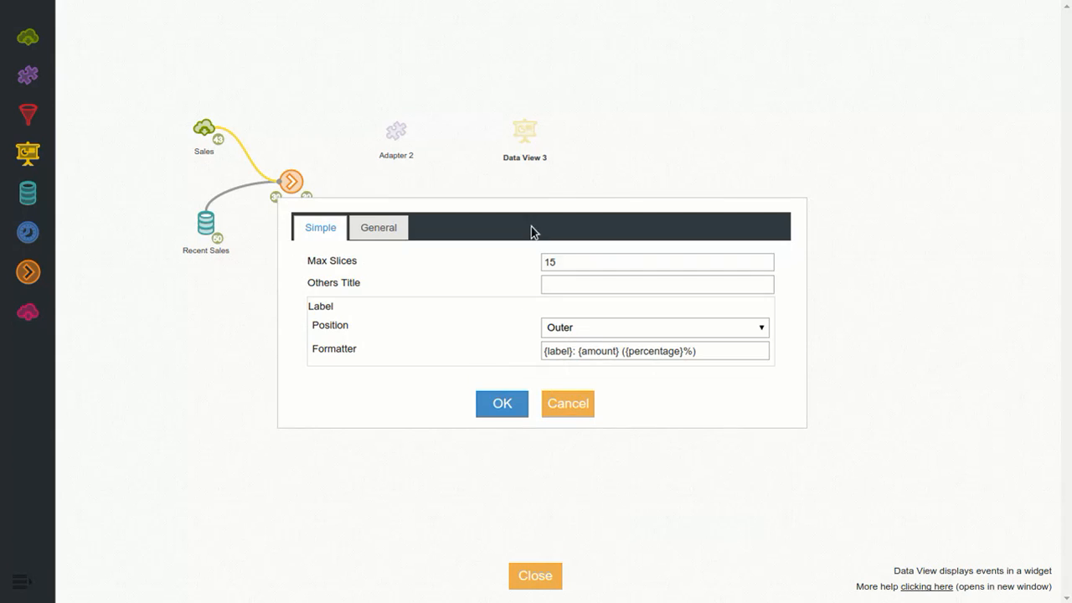
{"action": "left_click", "coordinate": [502, 404]}
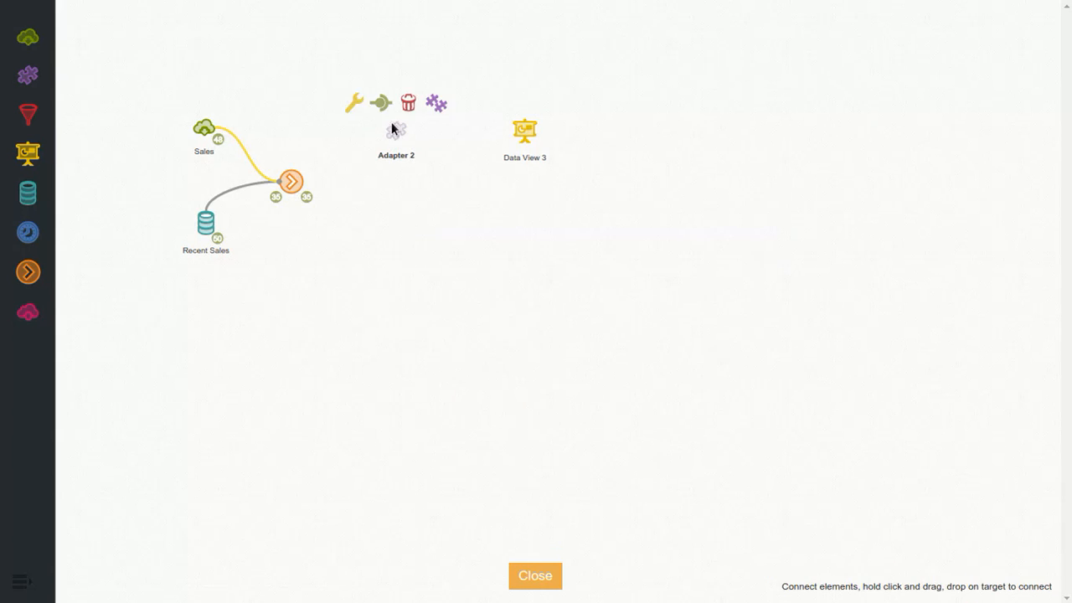
{"action": "left_click_drag", "start_coordinate": [395, 130], "coordinate": [521, 131]}
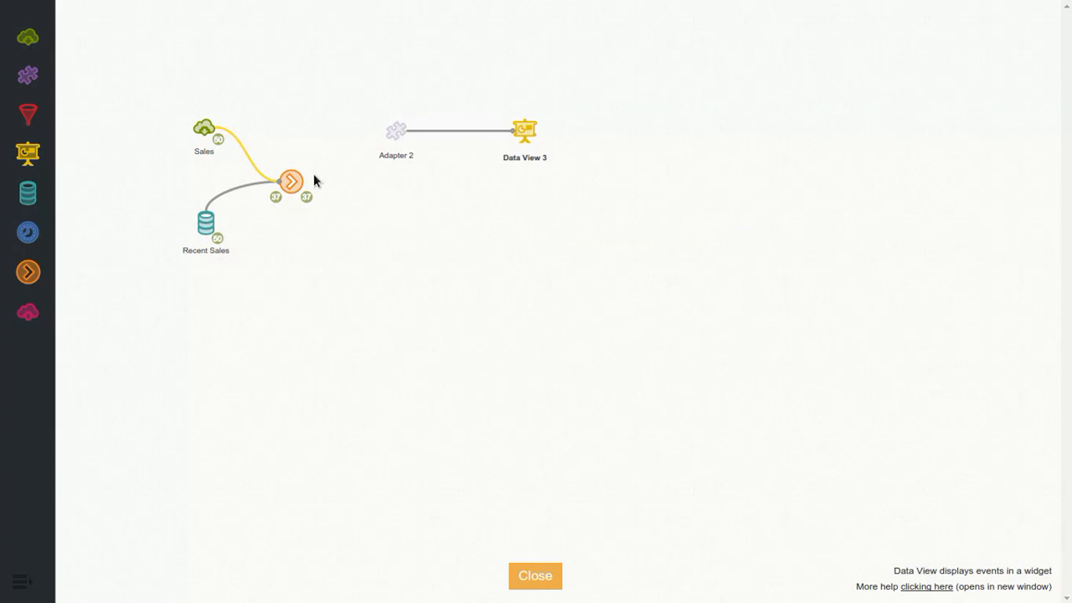
Connect the hub's output to the adapter and clear the adapter's name so it has no label.
{"action": "mouse_move", "coordinate": [302, 182]}
{"action": "left_click_drag", "start_coordinate": [291, 156], "coordinate": [398, 134]}
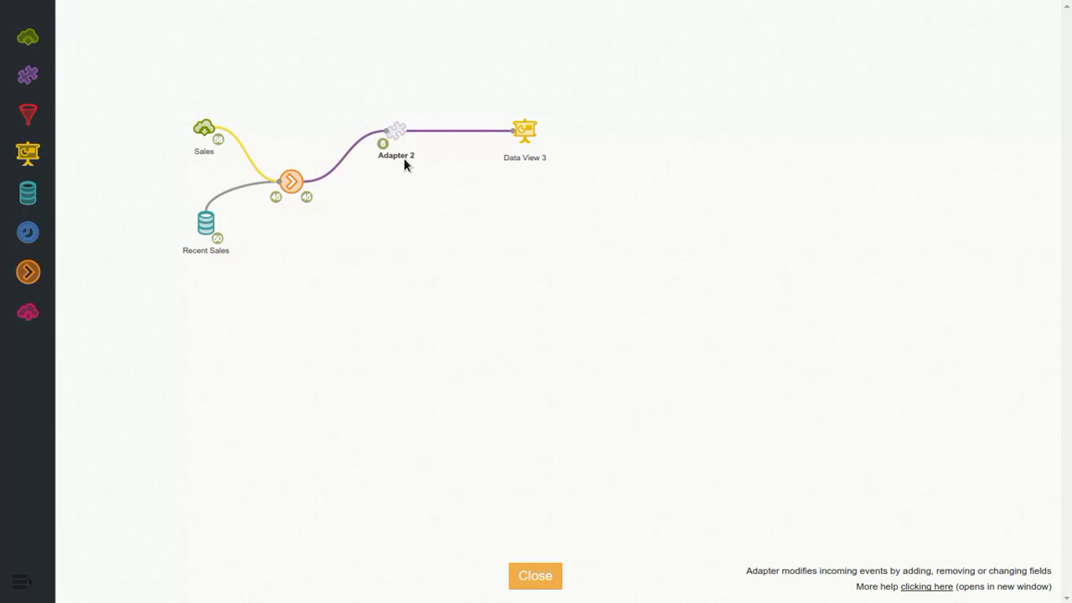
{"action": "double_click", "coordinate": [403, 158]}
{"action": "key", "text": "Escape"}
Configure the adapter with the required ECharts widget template that sets val from the amount field.
{"action": "left_click", "coordinate": [400, 134]}
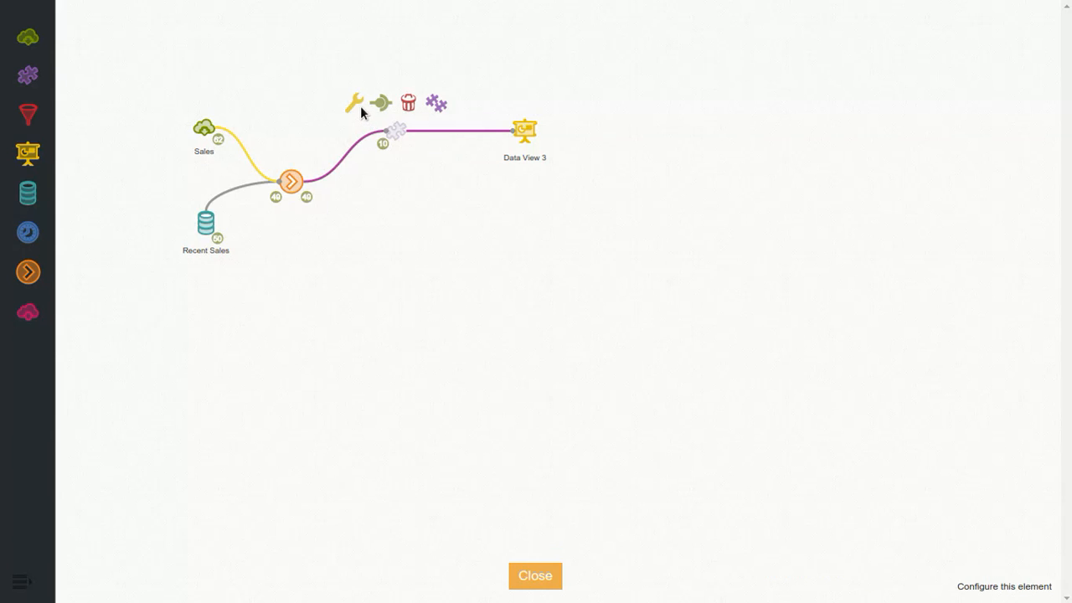
{"action": "left_click", "coordinate": [359, 110]}
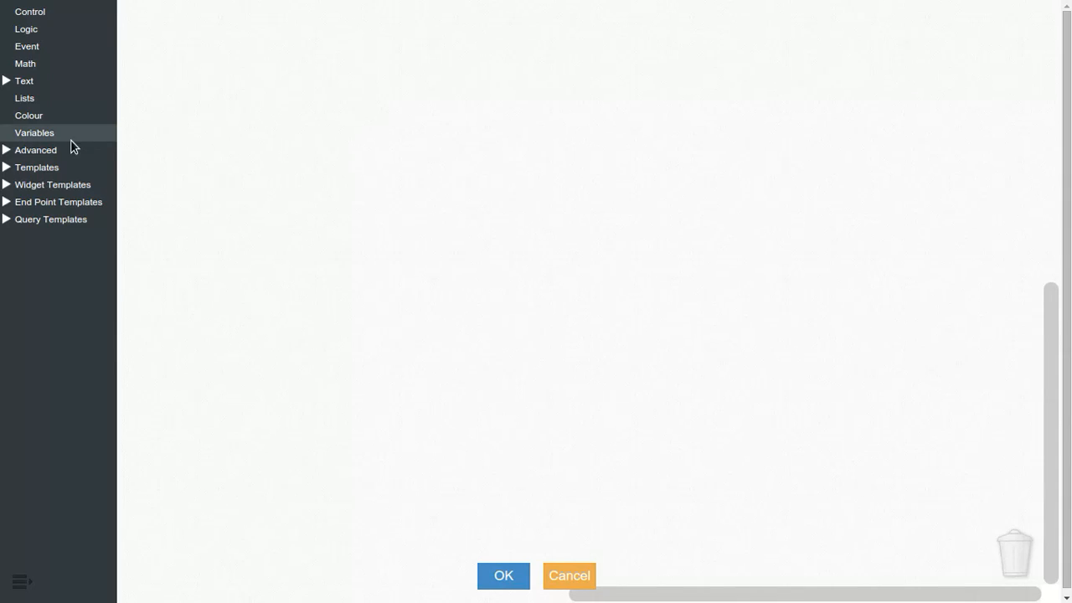
{"action": "left_click", "coordinate": [41, 193]}
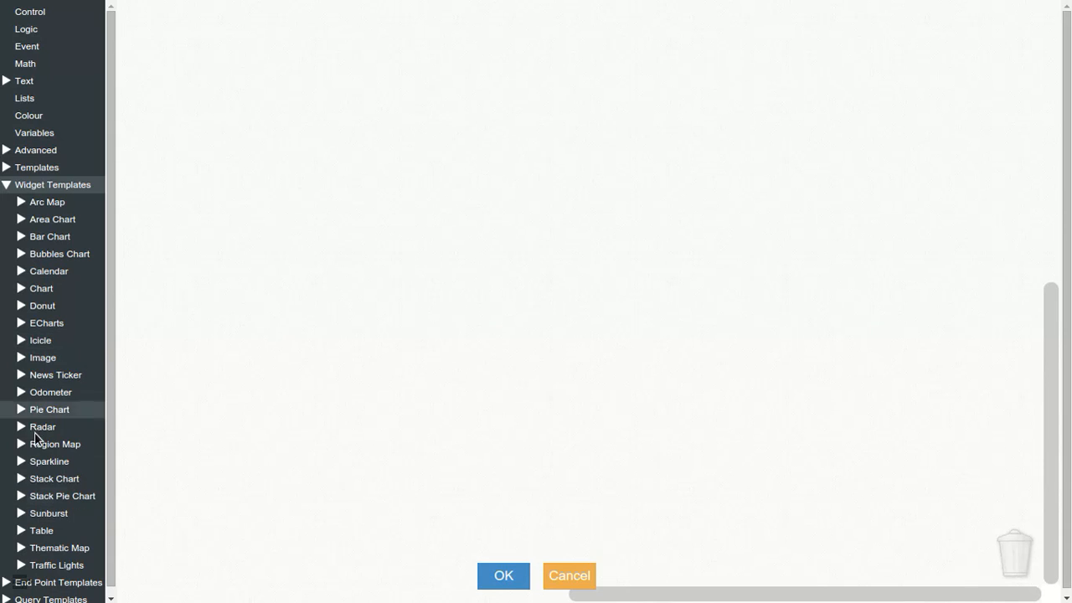
{"action": "left_click", "coordinate": [48, 327]}
{"action": "left_click", "coordinate": [57, 342]}
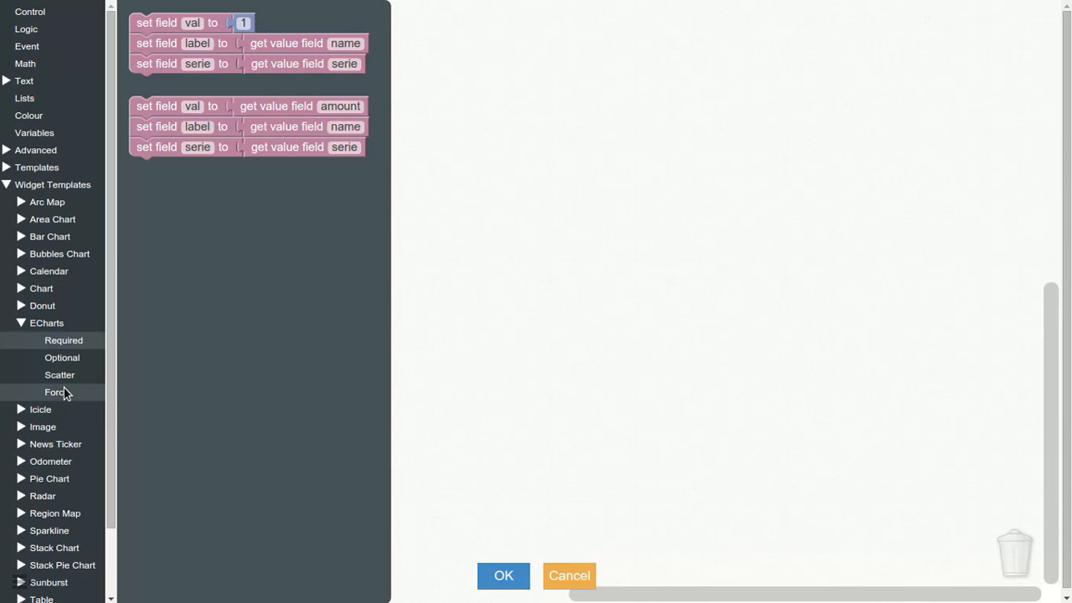
{"action": "left_click", "coordinate": [154, 110]}
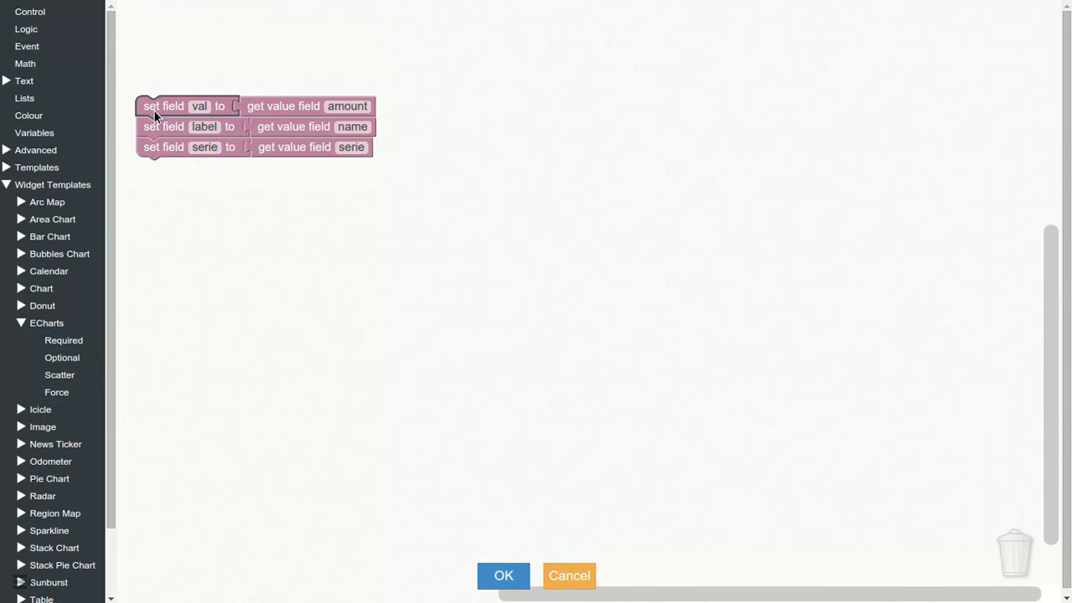
Replace the value assigned to the serie field with an empty text block and accept the adapter configuration.
{"action": "left_click", "coordinate": [306, 150]}
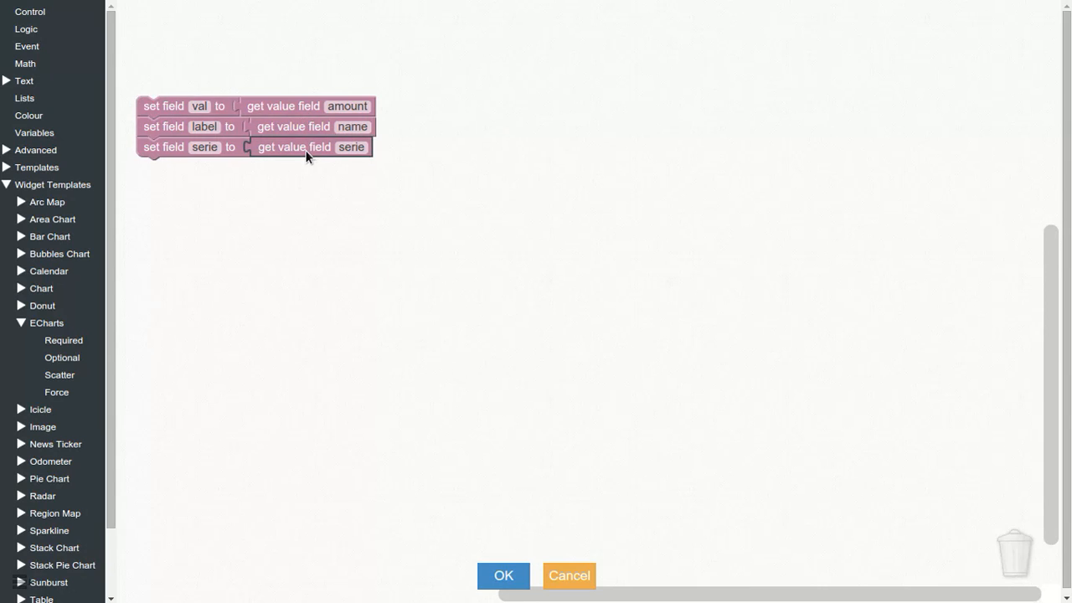
{"action": "key", "text": "Delete"}
{"action": "left_click", "coordinate": [9, 85]}
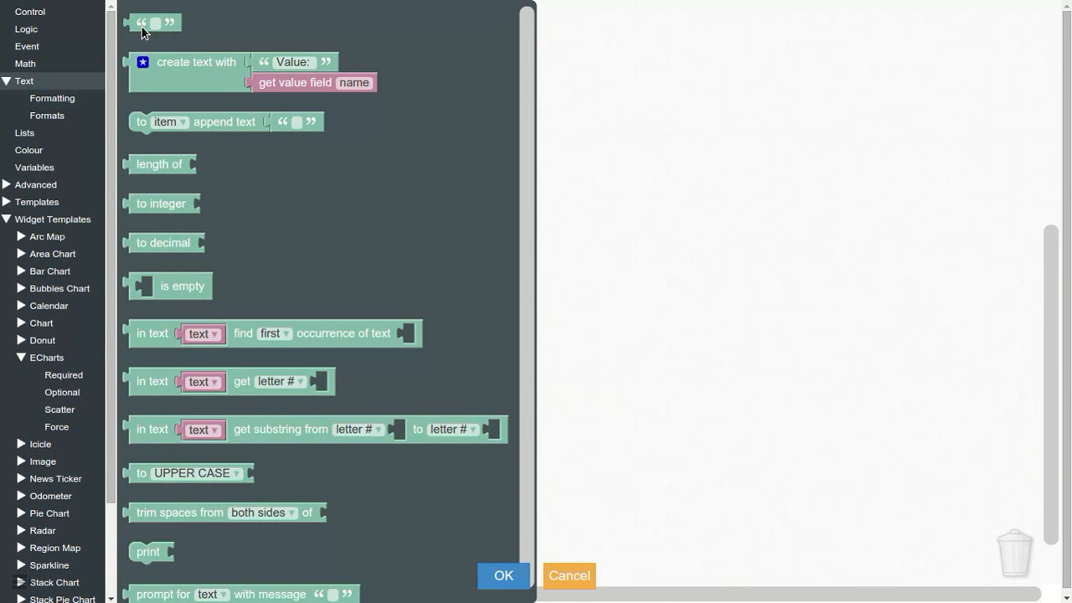
{"action": "left_click_drag", "start_coordinate": [142, 27], "coordinate": [263, 157]}
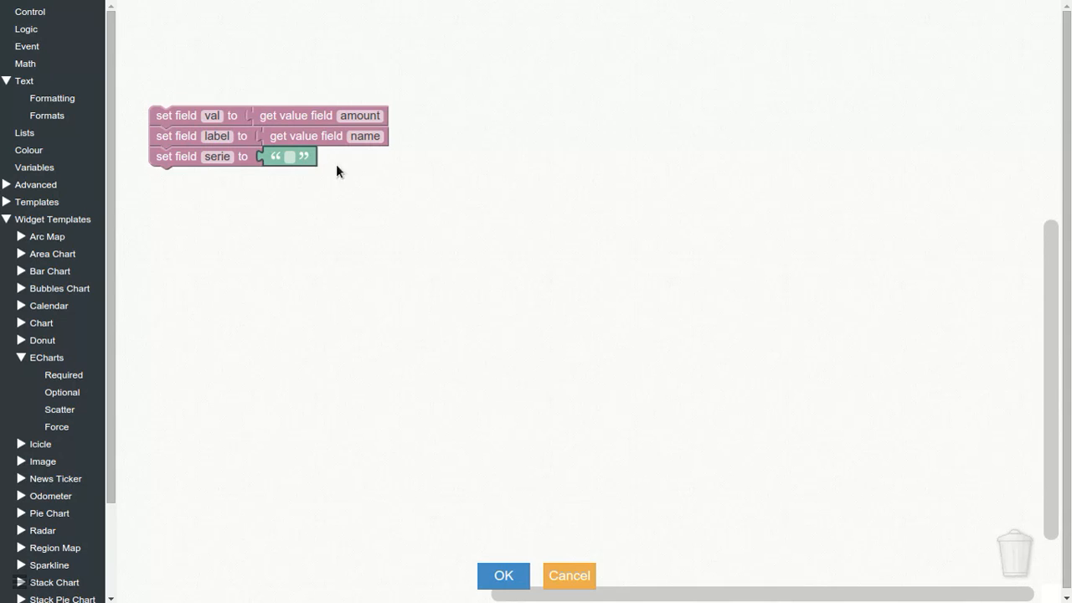
{"action": "left_click", "coordinate": [504, 582]}
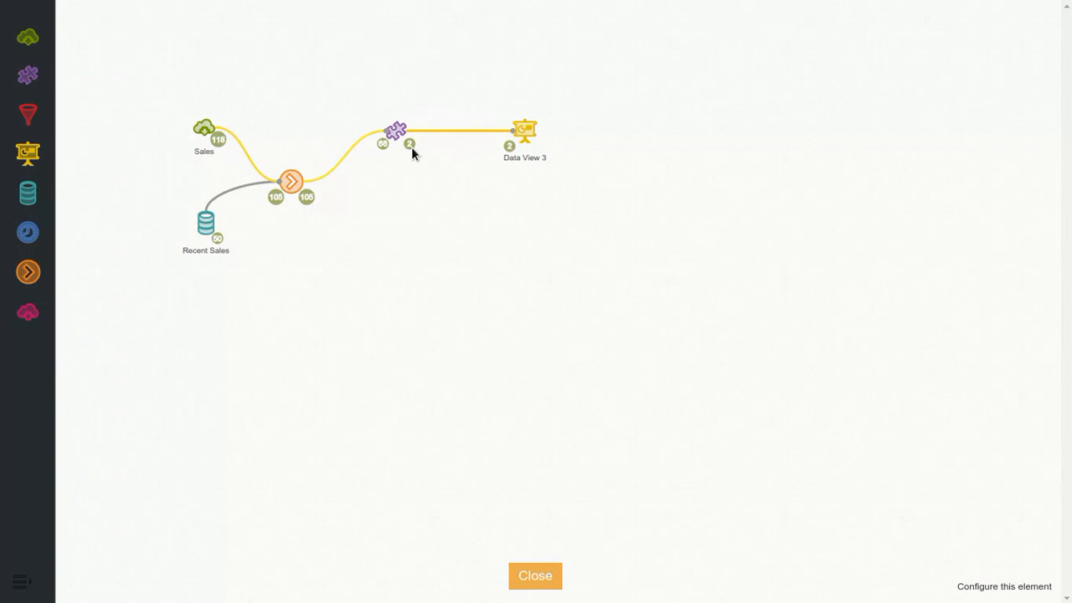
Examine the val, label and serie fields in the events the adapter outputs.
{"action": "left_click", "coordinate": [409, 146]}
{"action": "scroll", "coordinate": [381, 251], "scroll_direction": "down", "scroll_amount": 2}
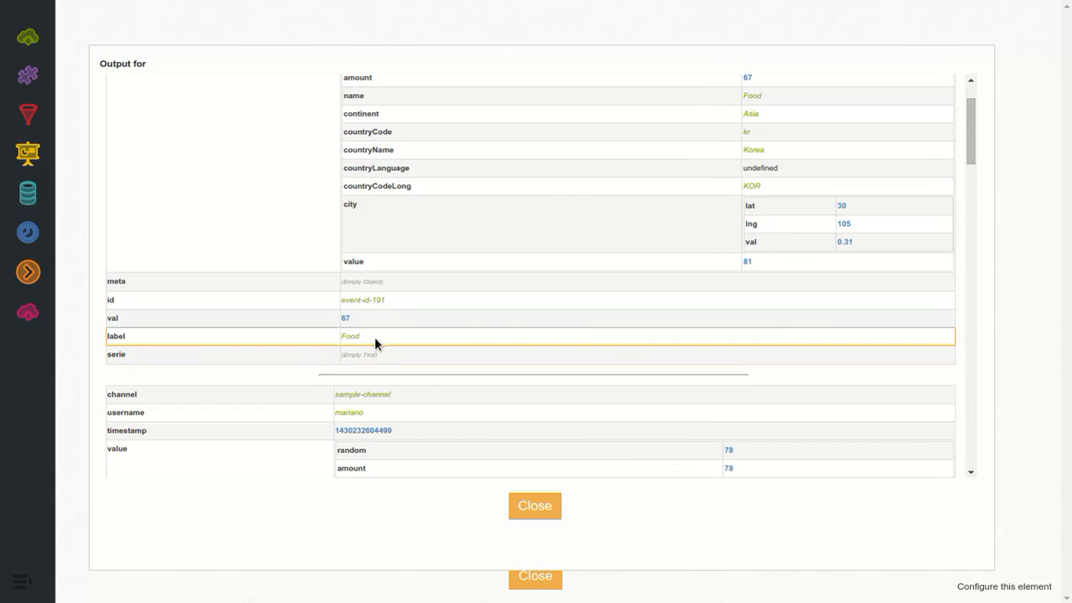
{"action": "left_click", "coordinate": [529, 507]}
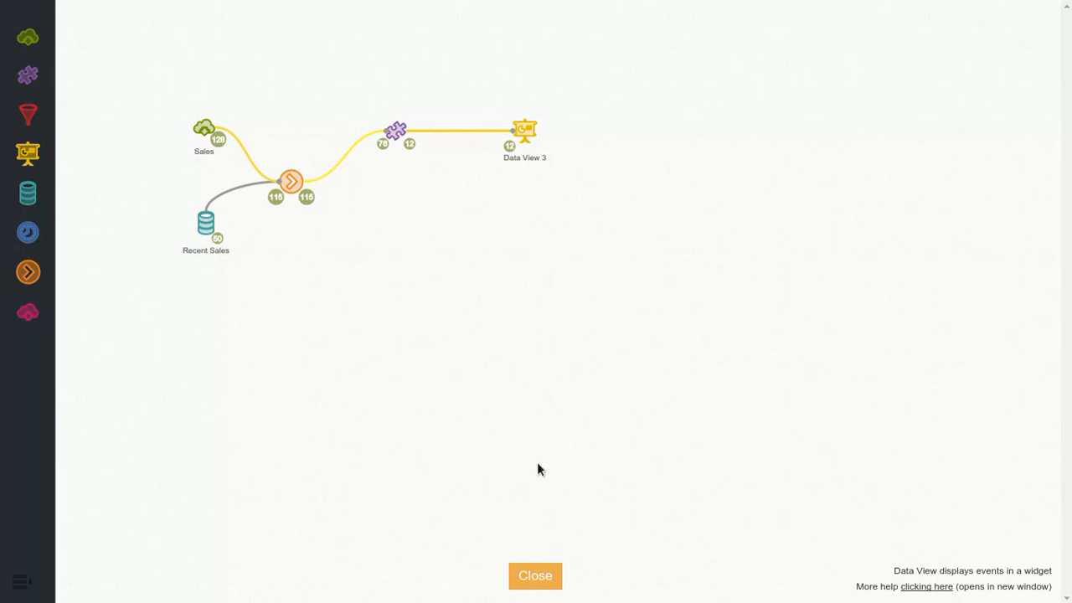
Rename the data view as Pie Chart.
{"action": "double_click", "coordinate": [541, 164]}
{"action": "key", "text": "ctrl+a"}
{"action": "type", "text": "Pir"}
{"action": "key", "text": "BackSpace"}
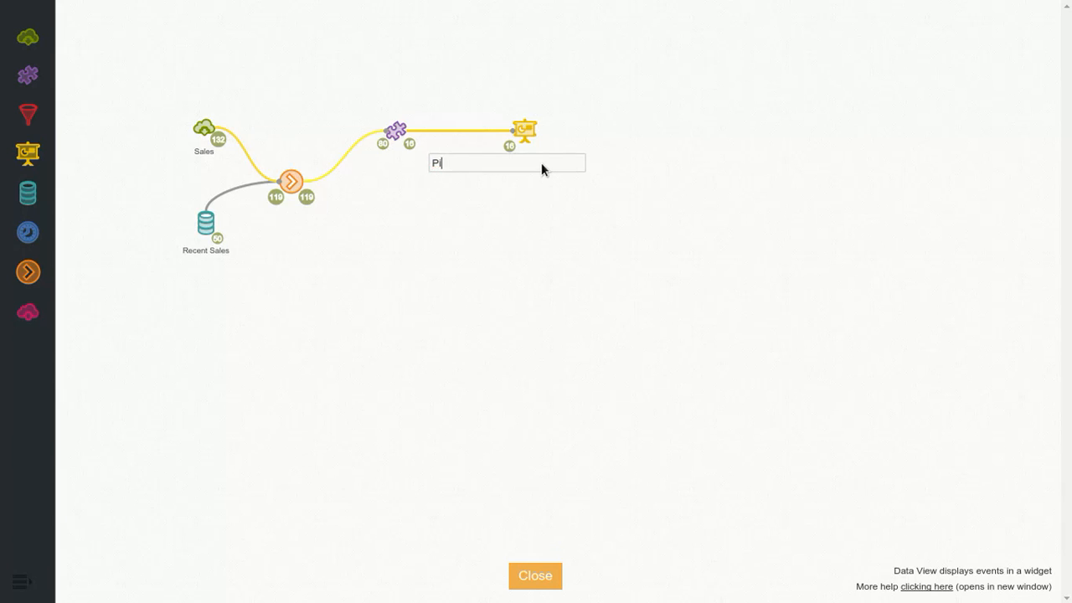
{"action": "type", "text": "e Chart"}
{"action": "key", "text": "Return"}
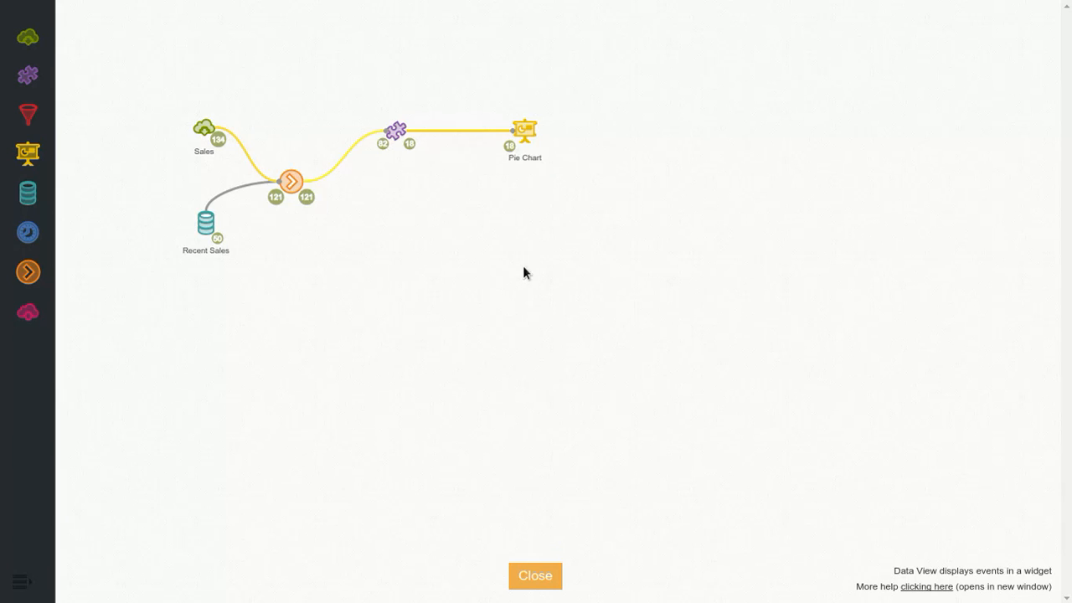
Close the design, move the pie chart widget away from the dashboard's upper-left corner and enlarge it.
{"action": "left_click", "coordinate": [540, 576]}
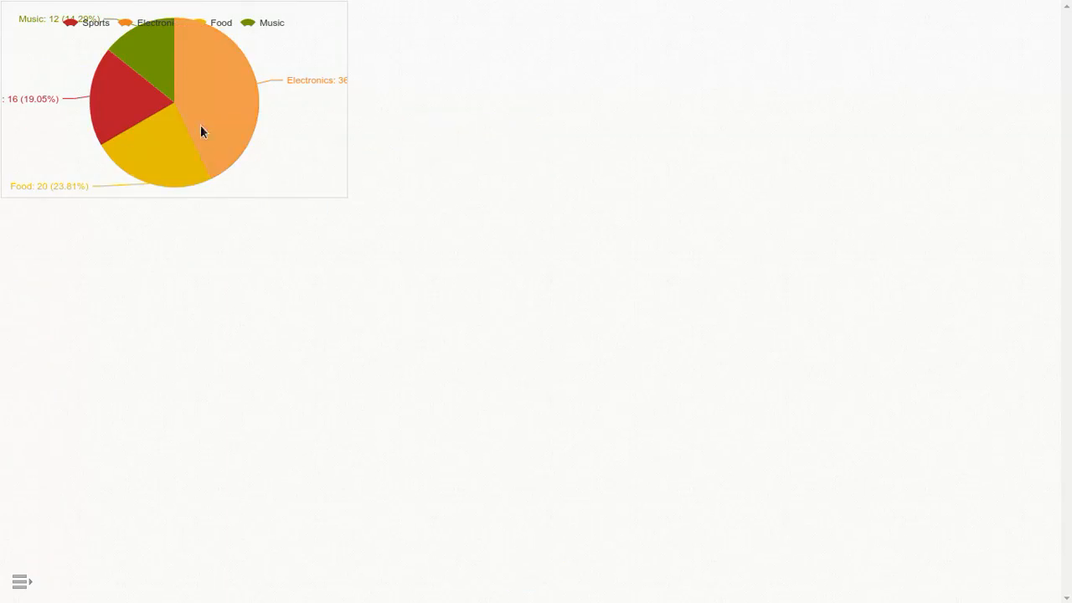
{"action": "left_click_drag", "start_coordinate": [241, 18], "coordinate": [423, 104]}
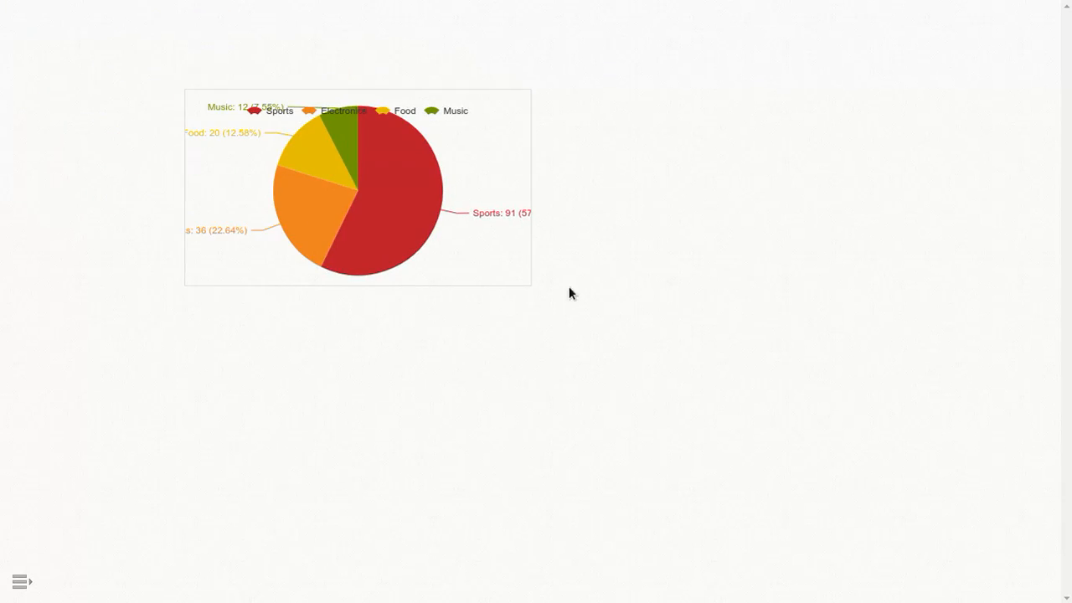
{"action": "left_click_drag", "start_coordinate": [533, 290], "coordinate": [669, 380]}
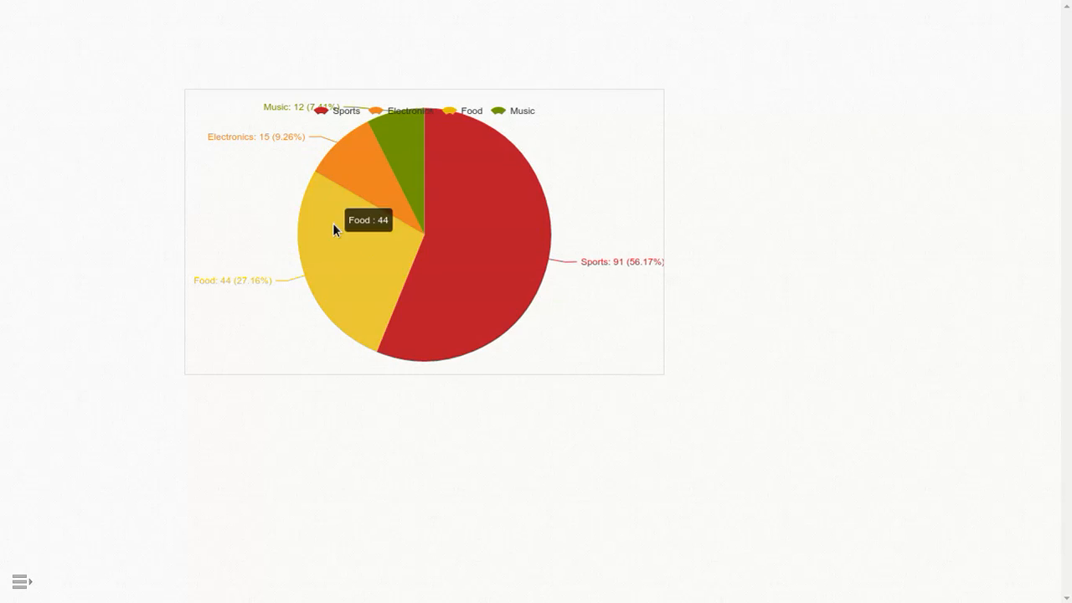
Reopen the design, set the Pie Chart data view's serie radius to 50% and return to the dashboard.
{"action": "left_click", "coordinate": [21, 581]}
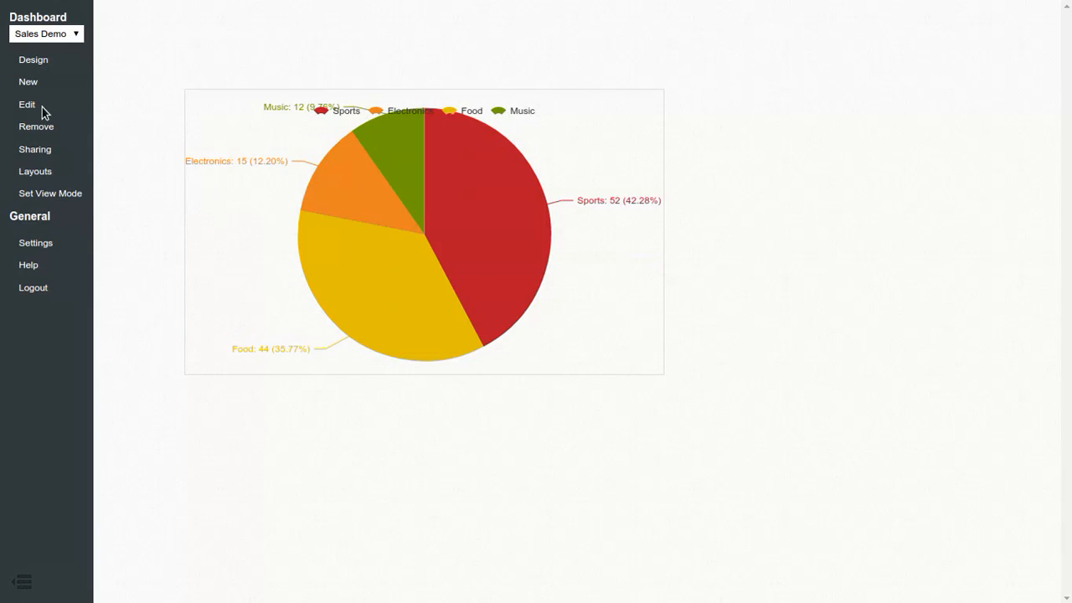
{"action": "left_click", "coordinate": [40, 68]}
{"action": "left_click", "coordinate": [526, 131]}
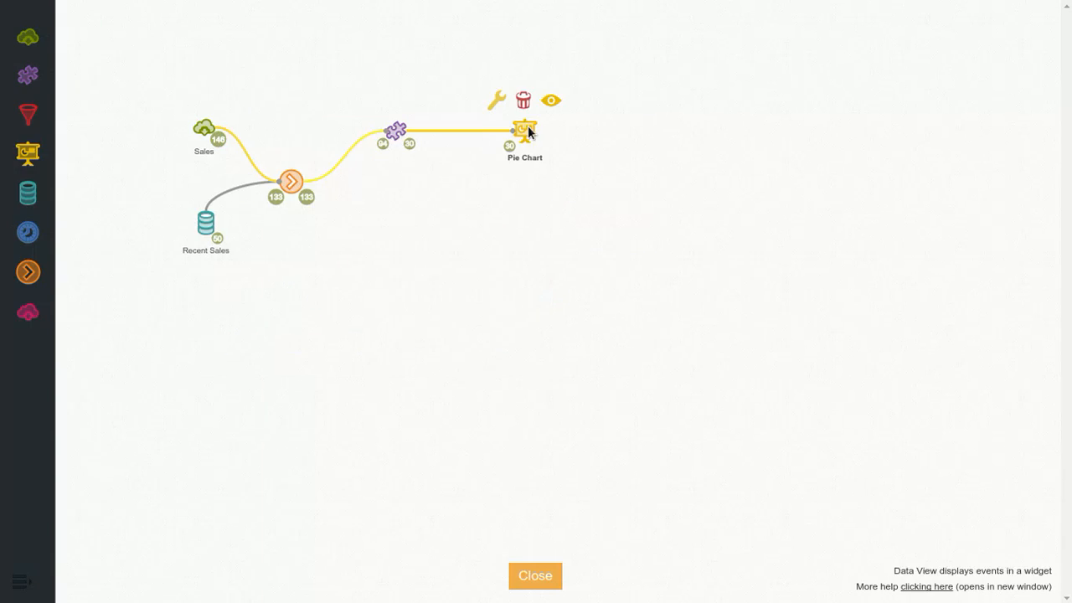
{"action": "left_click", "coordinate": [496, 102]}
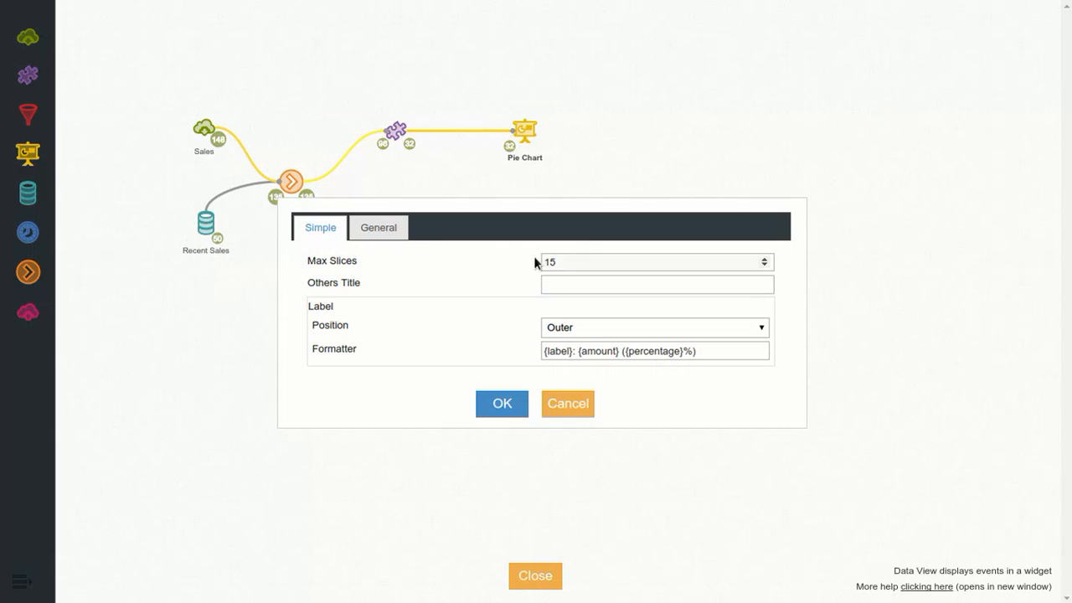
{"action": "left_click", "coordinate": [404, 233]}
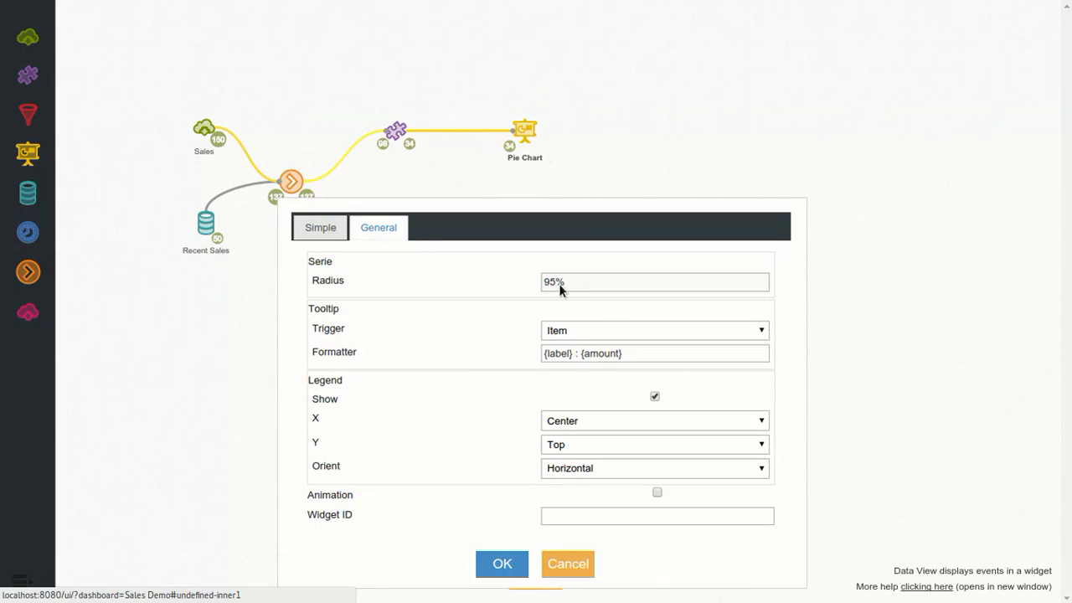
{"action": "left_click_drag", "start_coordinate": [560, 286], "coordinate": [528, 285]}
{"action": "type", "text": "50"}
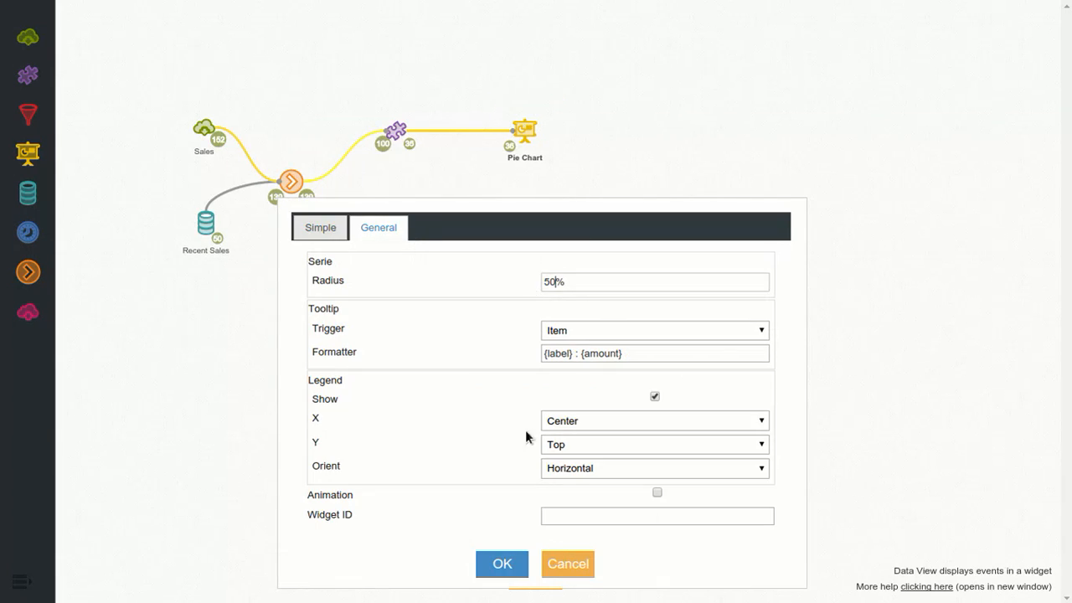
{"action": "left_click", "coordinate": [511, 563]}
{"action": "left_click", "coordinate": [534, 576]}
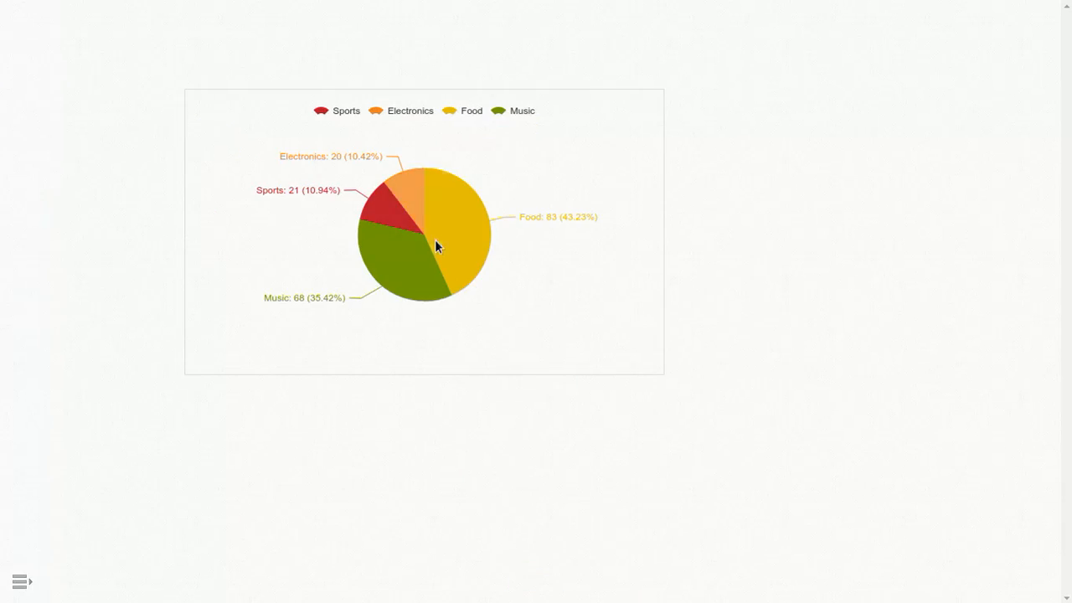
Reopen the design, add a filter below the adapter and connect the hub's output to it.
{"action": "left_click", "coordinate": [24, 581]}
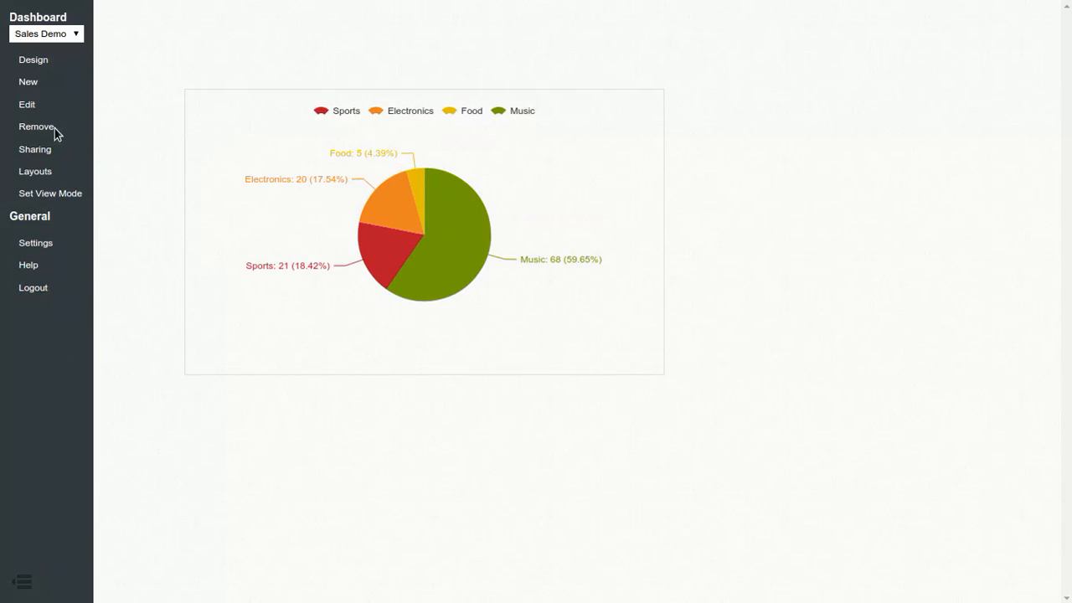
{"action": "left_click", "coordinate": [44, 68]}
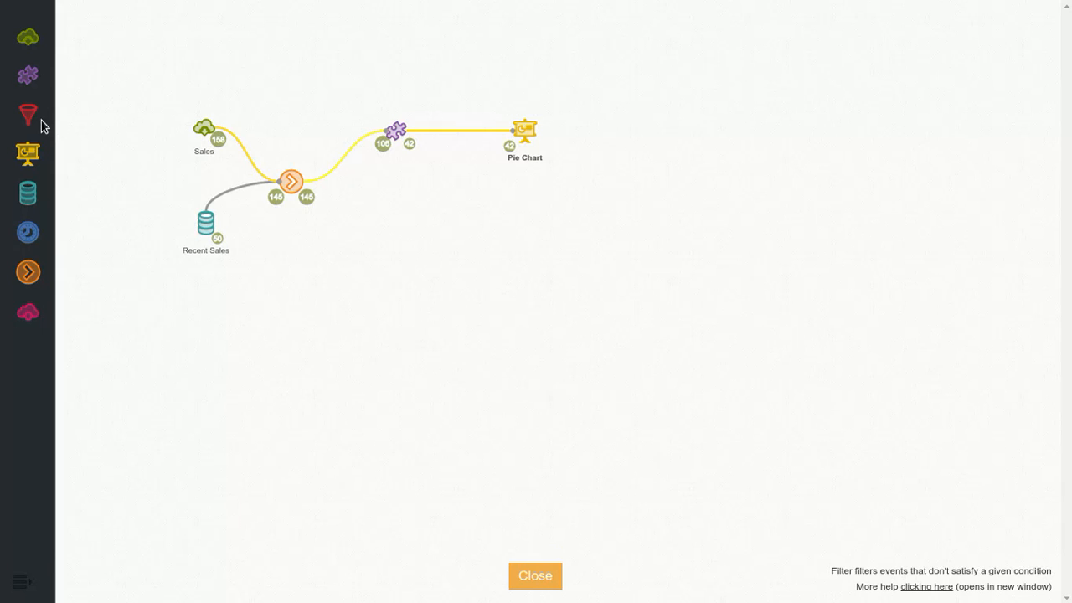
{"action": "left_click_drag", "start_coordinate": [35, 120], "coordinate": [402, 210]}
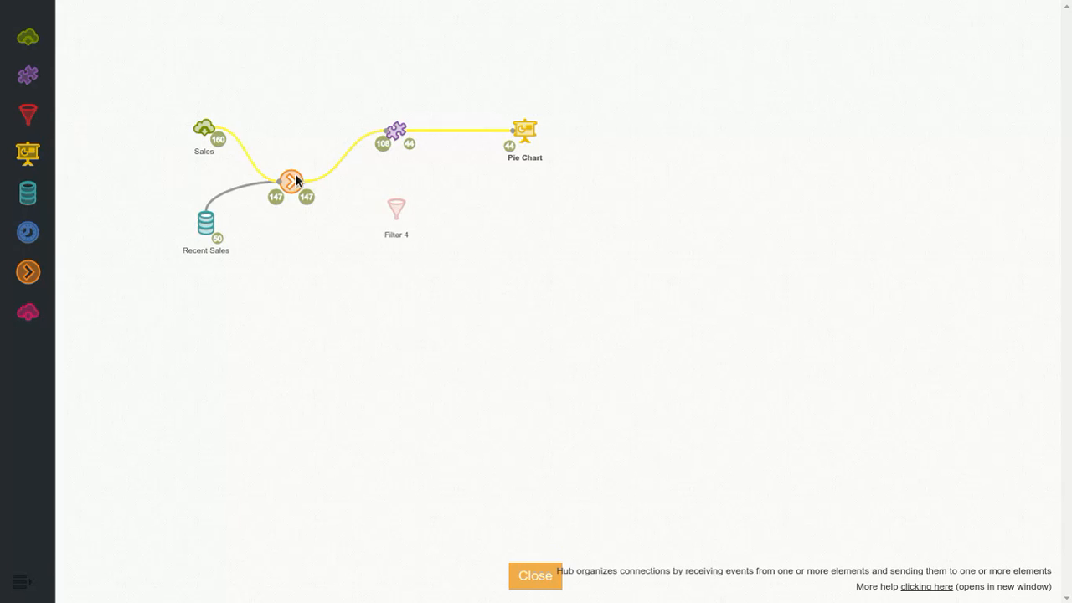
{"action": "mouse_move", "coordinate": [290, 179]}
{"action": "left_click_drag", "start_coordinate": [290, 154], "coordinate": [405, 215]}
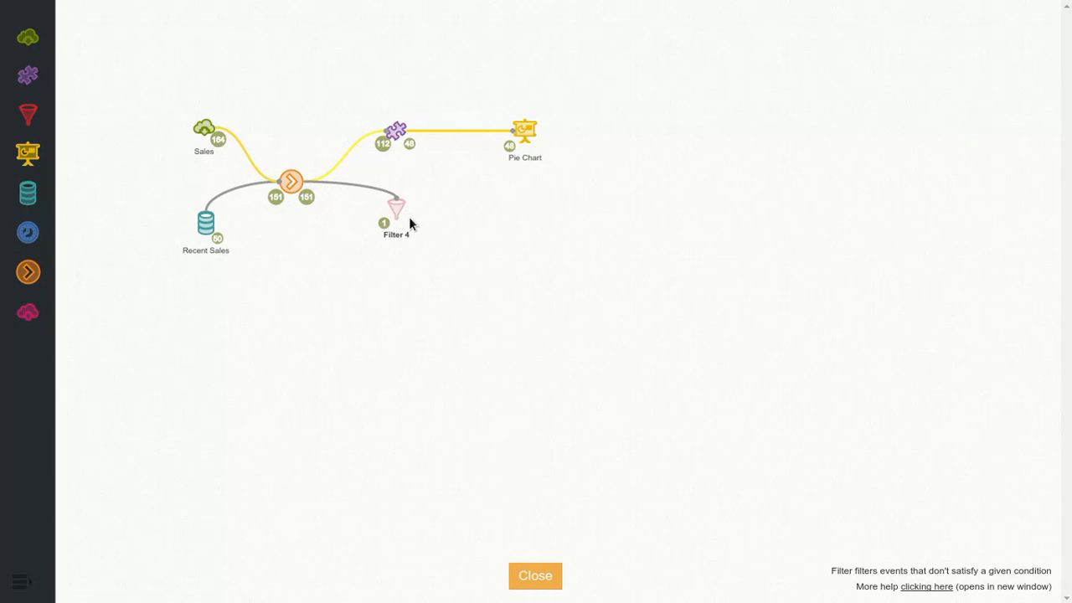
Rename the new filter as Without Electronics.
{"action": "mouse_move", "coordinate": [403, 214]}
{"action": "left_click", "coordinate": [405, 236]}
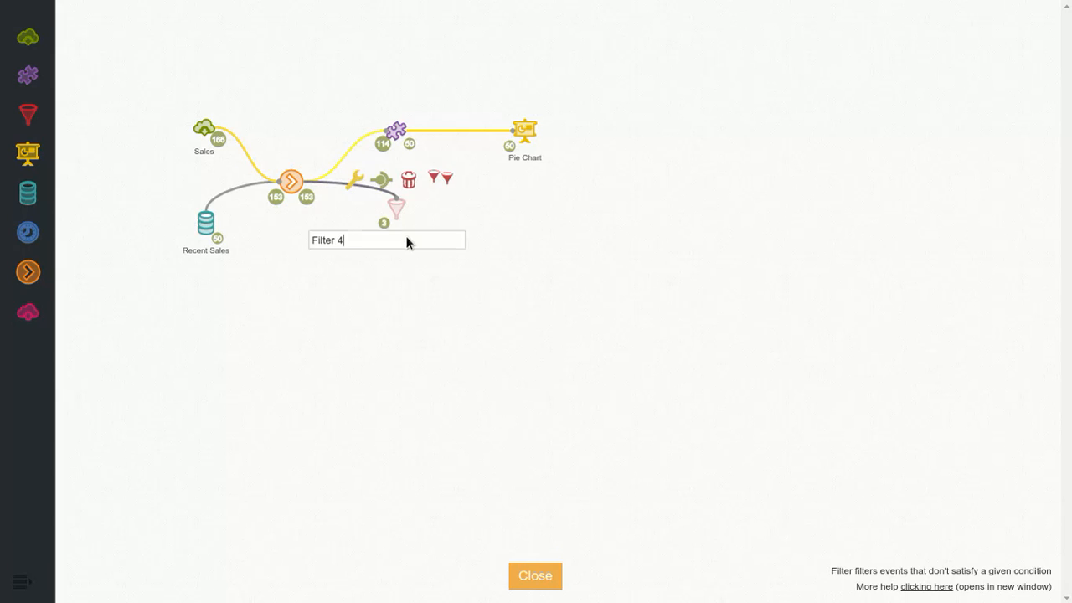
{"action": "key", "text": "ctrl+a"}
{"action": "type", "text": "Without Electronics"}
{"action": "key", "text": "Return"}
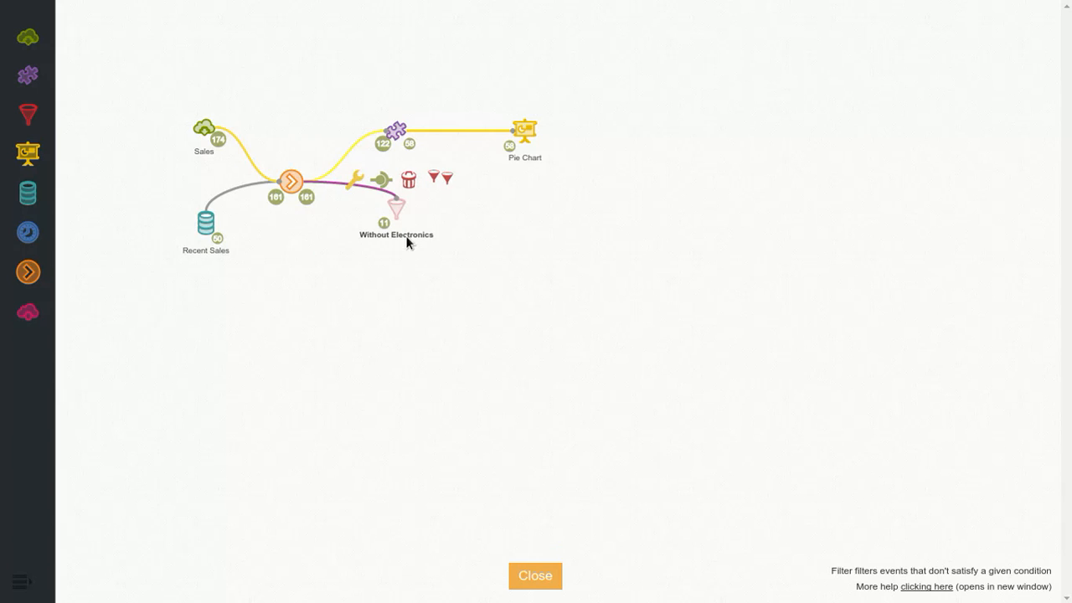
Open the Without Electronics filter's configuration and place the filter template that sets keep to true or false.
{"action": "left_click", "coordinate": [360, 179]}
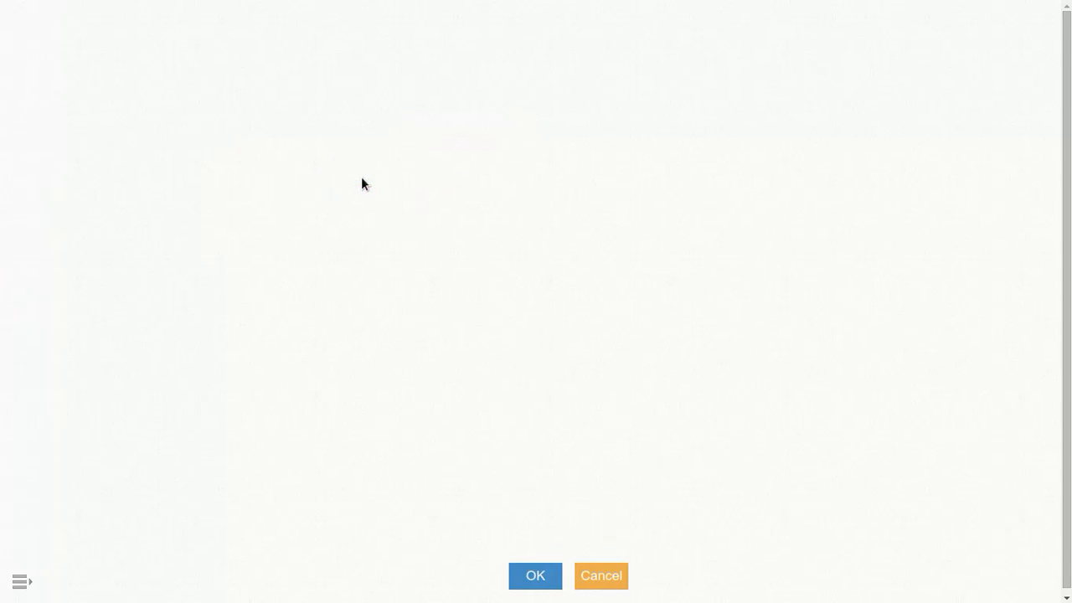
{"action": "left_click", "coordinate": [50, 168]}
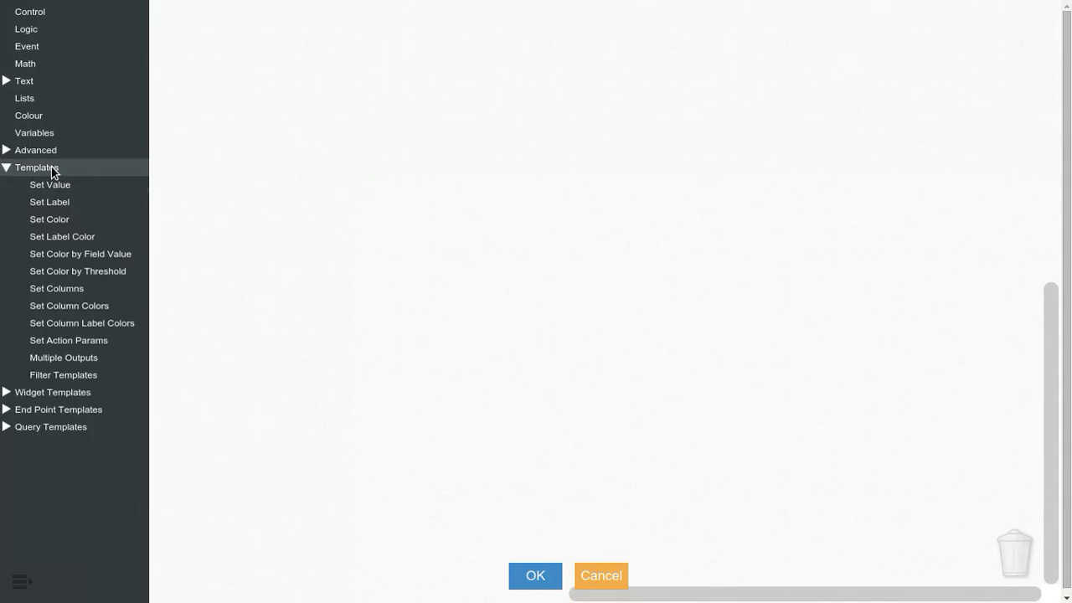
{"action": "left_click", "coordinate": [74, 382]}
{"action": "left_click_drag", "start_coordinate": [197, 71], "coordinate": [277, 112]}
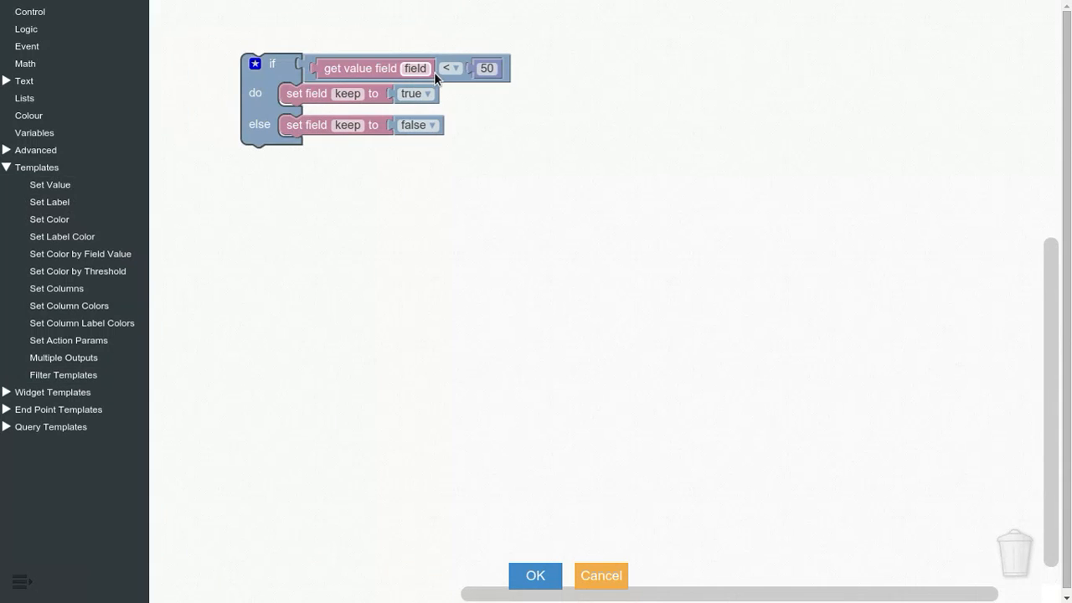
Set the filter's if condition to test the name field with the ≠ operator.
{"action": "left_click", "coordinate": [431, 68]}
{"action": "type", "text": "name"}
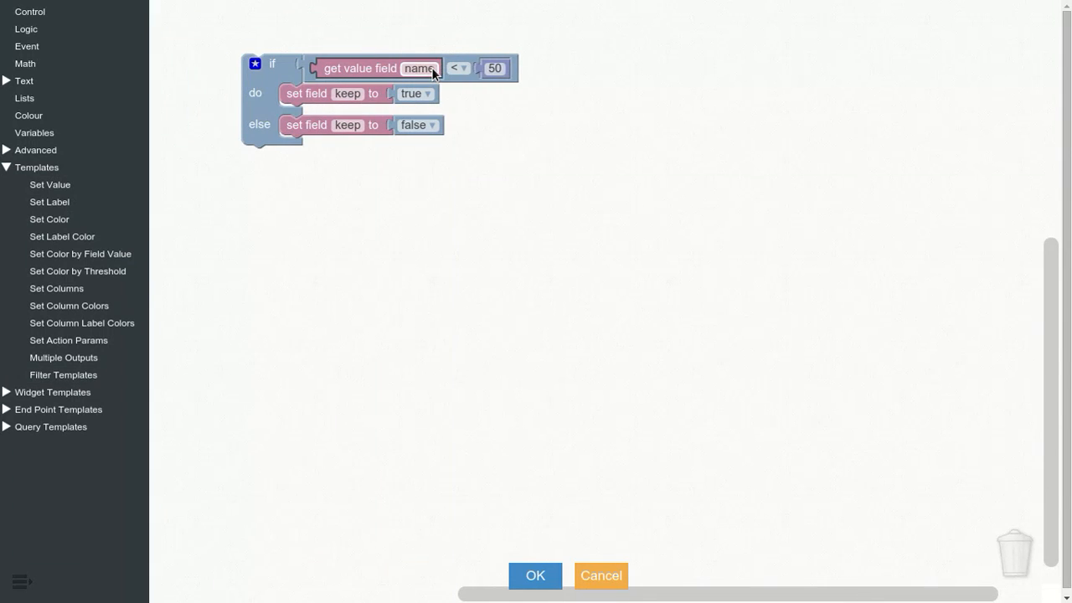
{"action": "key", "text": "Return"}
{"action": "left_click", "coordinate": [460, 69]}
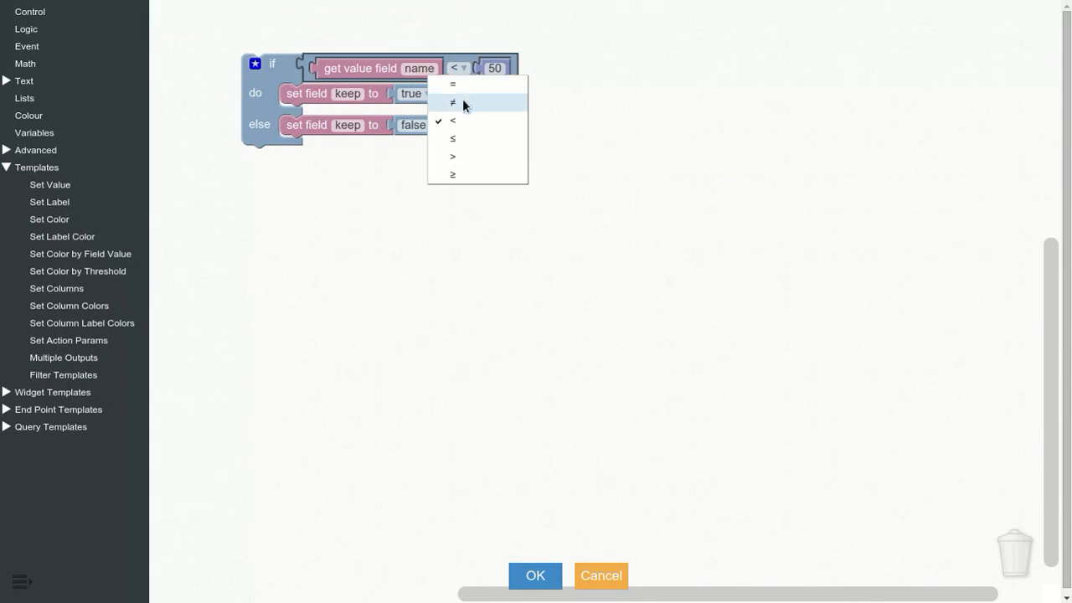
{"action": "left_click", "coordinate": [463, 101]}
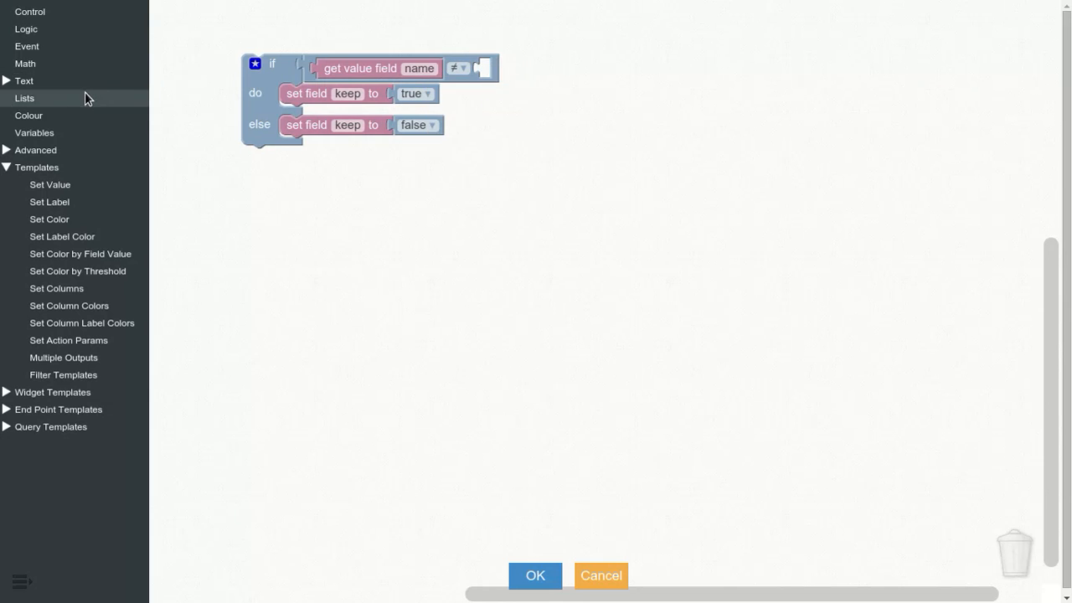
Compare the name field with the text Electronics, save the filter's configuration and inspect its output events.
{"action": "left_click", "coordinate": [85, 84]}
{"action": "left_click_drag", "start_coordinate": [184, 23], "coordinate": [523, 80]}
{"action": "left_click", "coordinate": [521, 78]}
{"action": "type", "text": "Elect"}
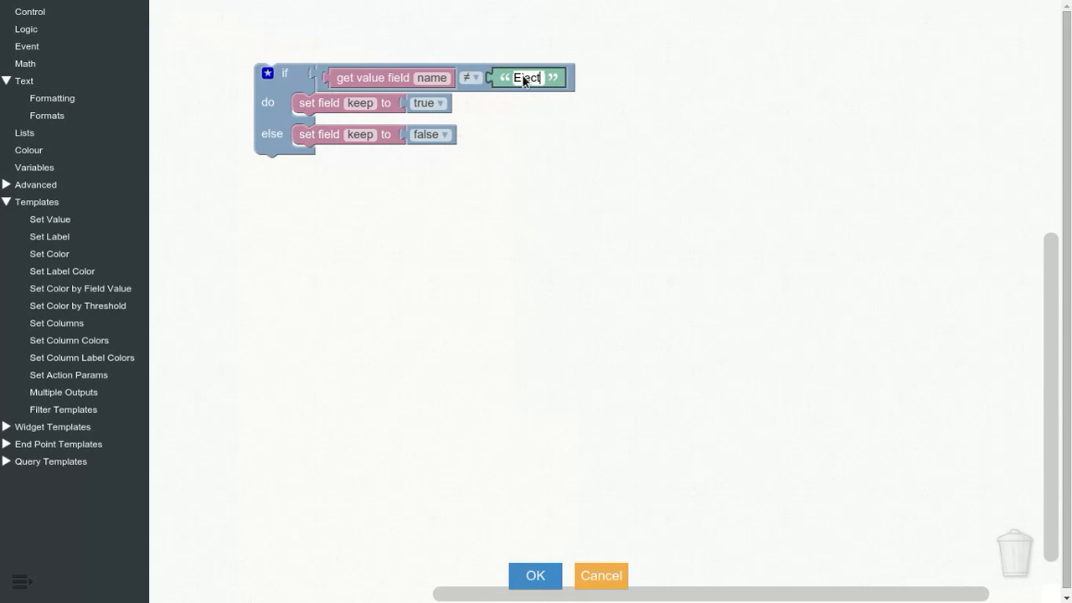
{"action": "type", "text": "ronics"}
{"action": "key", "text": "Return"}
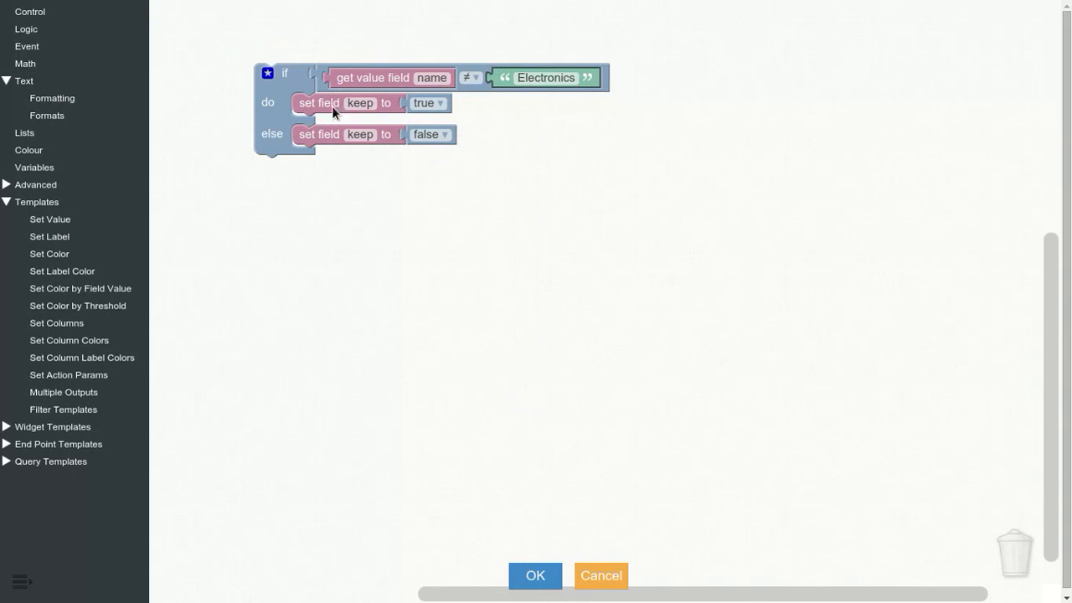
{"action": "left_click", "coordinate": [540, 576]}
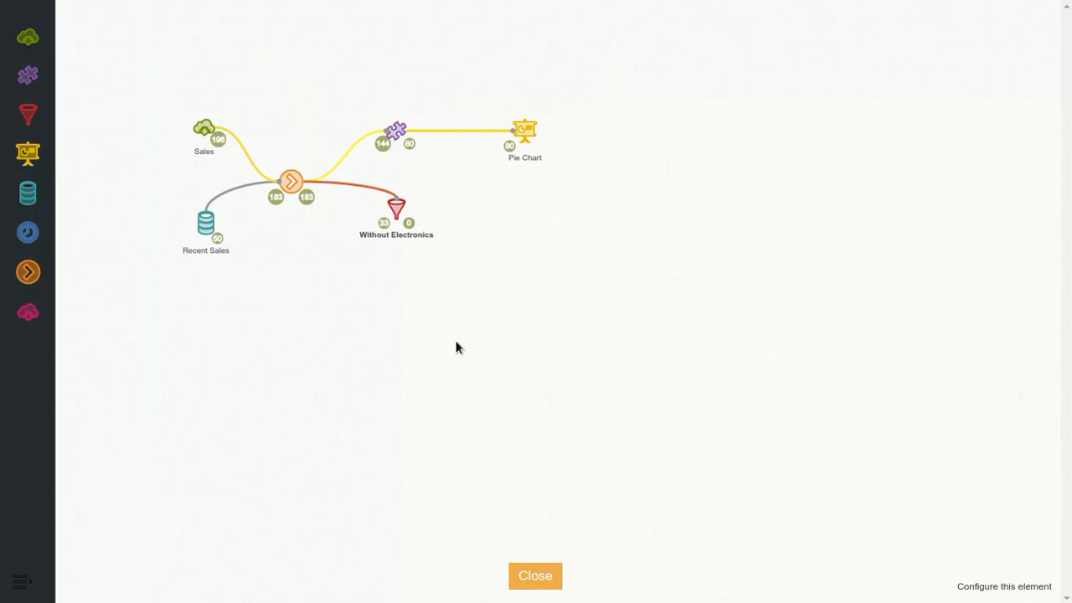
{"action": "left_click", "coordinate": [412, 229]}
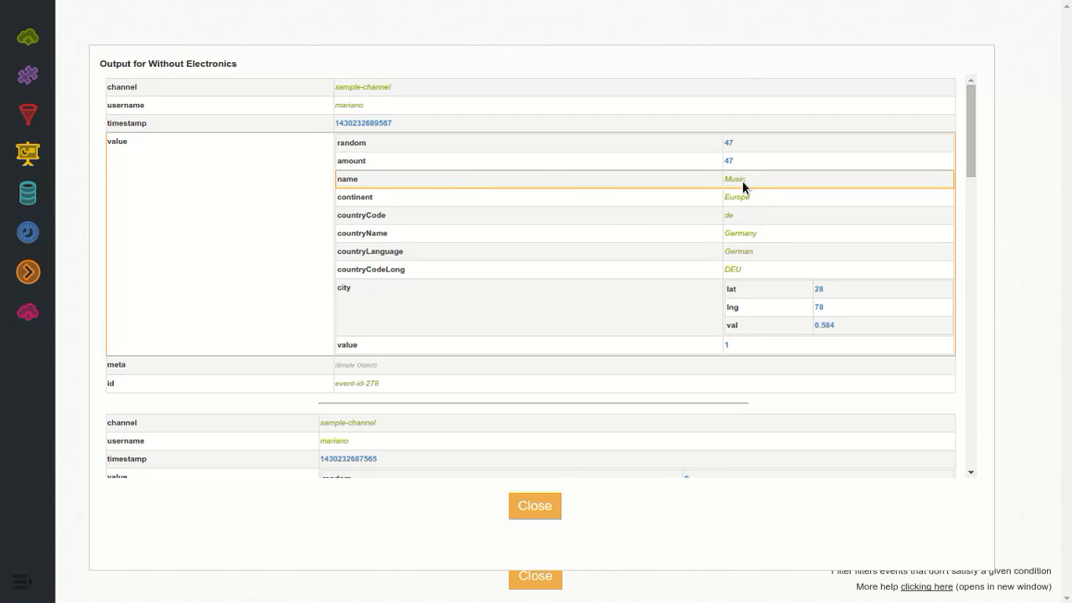
{"action": "left_click", "coordinate": [550, 506]}
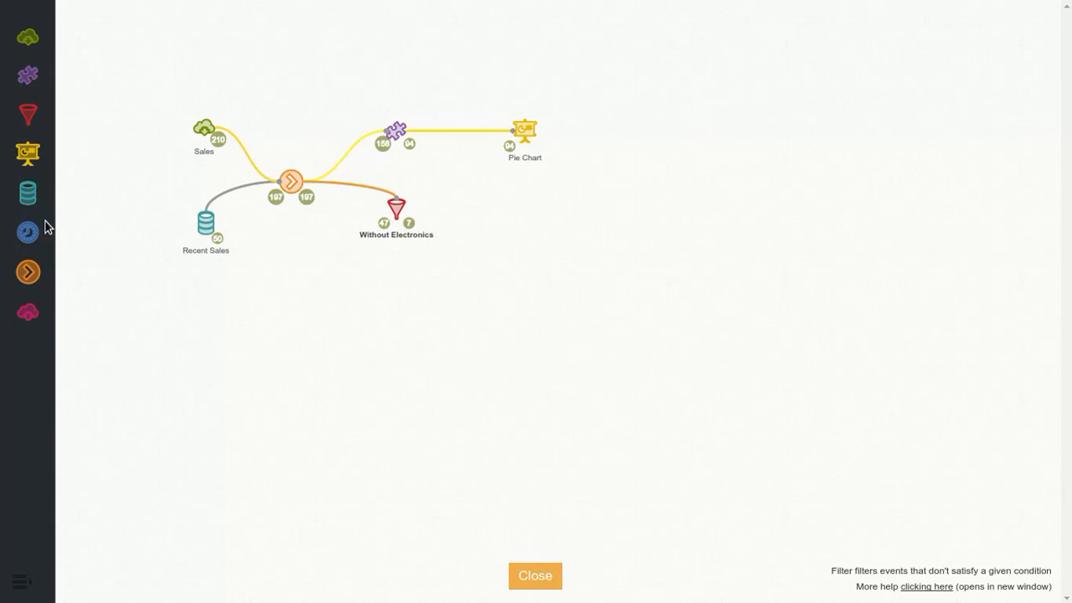
Add an adapter and a data view beside the Without Electronics filter, and configure the data view as Echarts - Bar with default options.
{"action": "left_click_drag", "start_coordinate": [438, 225], "coordinate": [474, 220]}
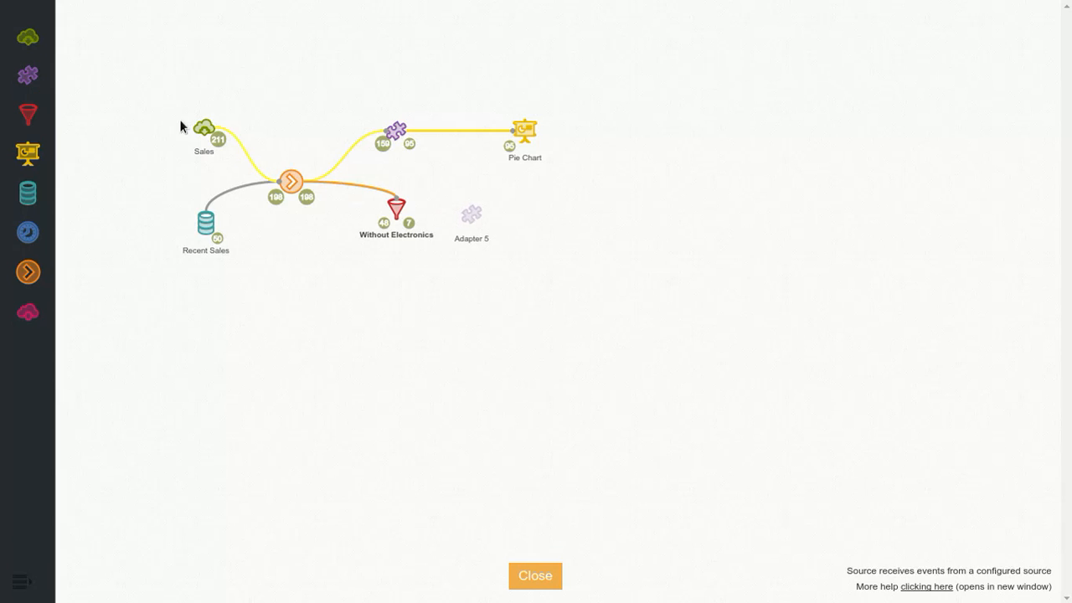
{"action": "left_click_drag", "start_coordinate": [28, 151], "coordinate": [561, 210]}
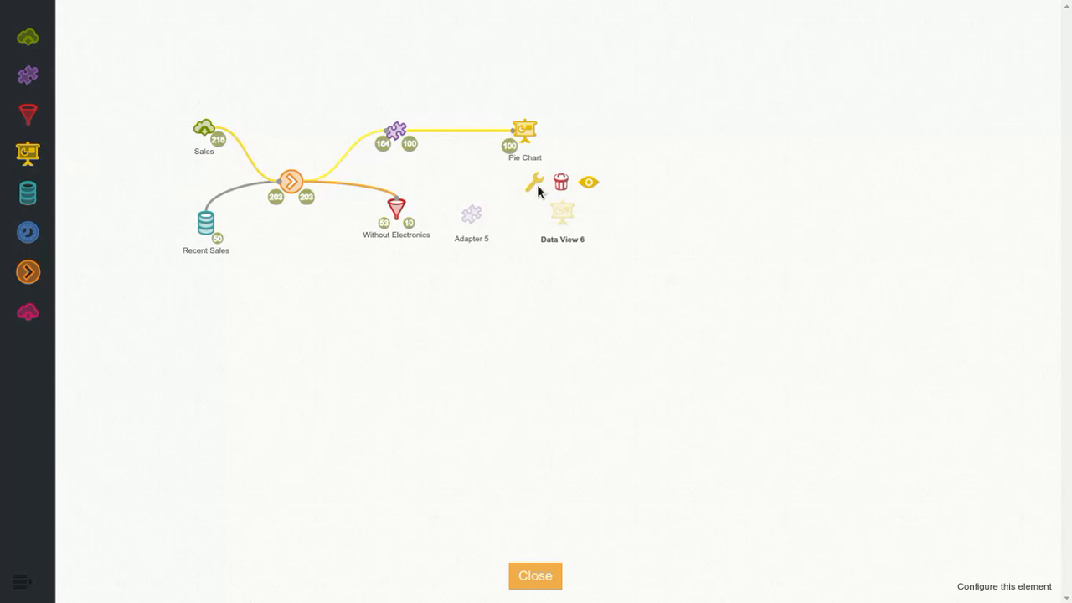
{"action": "left_click", "coordinate": [536, 182]}
{"action": "left_click", "coordinate": [605, 253]}
{"action": "scroll", "coordinate": [622, 436], "scroll_direction": "down", "scroll_amount": 1}
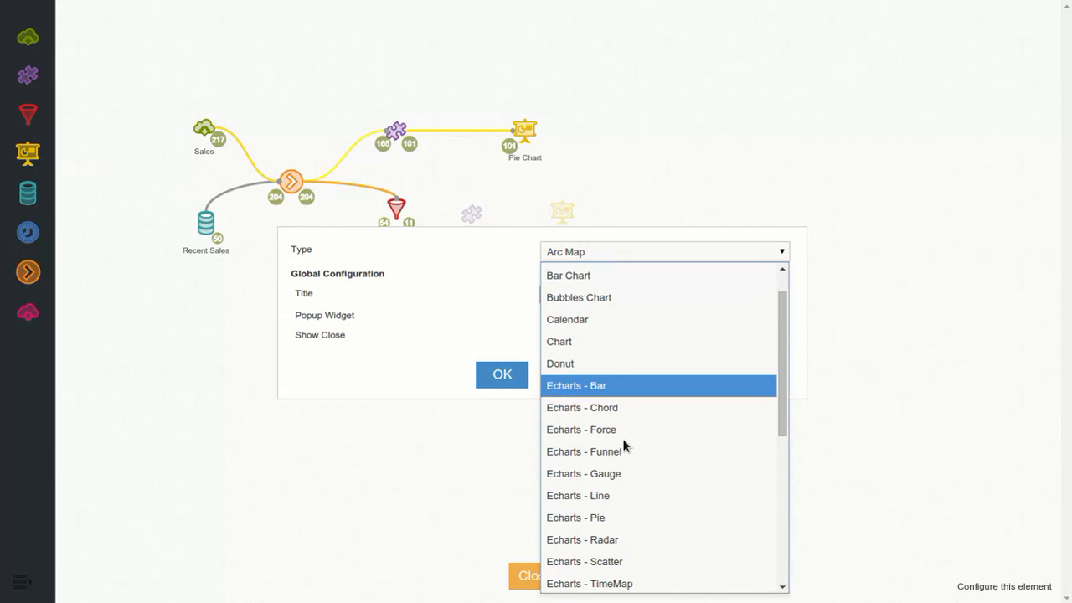
{"action": "left_click", "coordinate": [637, 394]}
{"action": "left_click", "coordinate": [500, 371]}
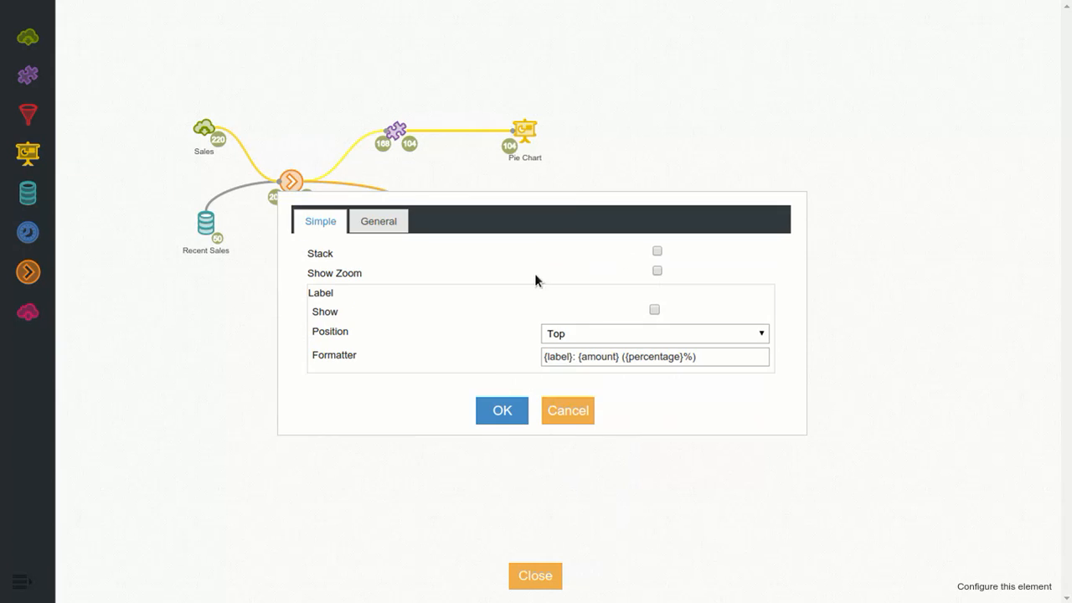
{"action": "left_click", "coordinate": [502, 411]}
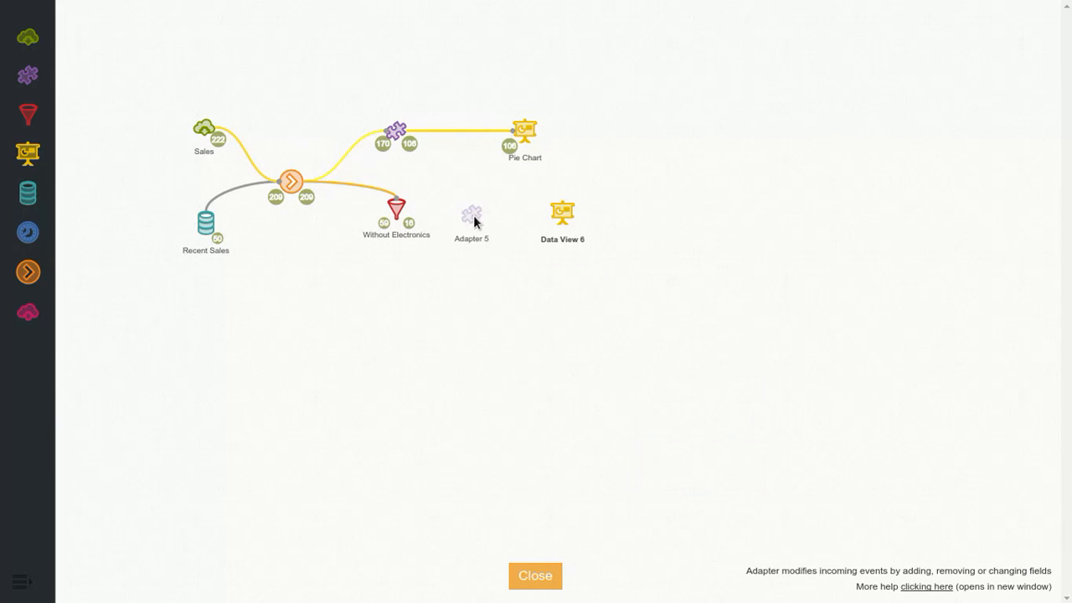
Connect the new adapter to the bar chart's data view, and the Without Electronics filter to the adapter.
{"action": "left_click_drag", "start_coordinate": [471, 216], "coordinate": [574, 219]}
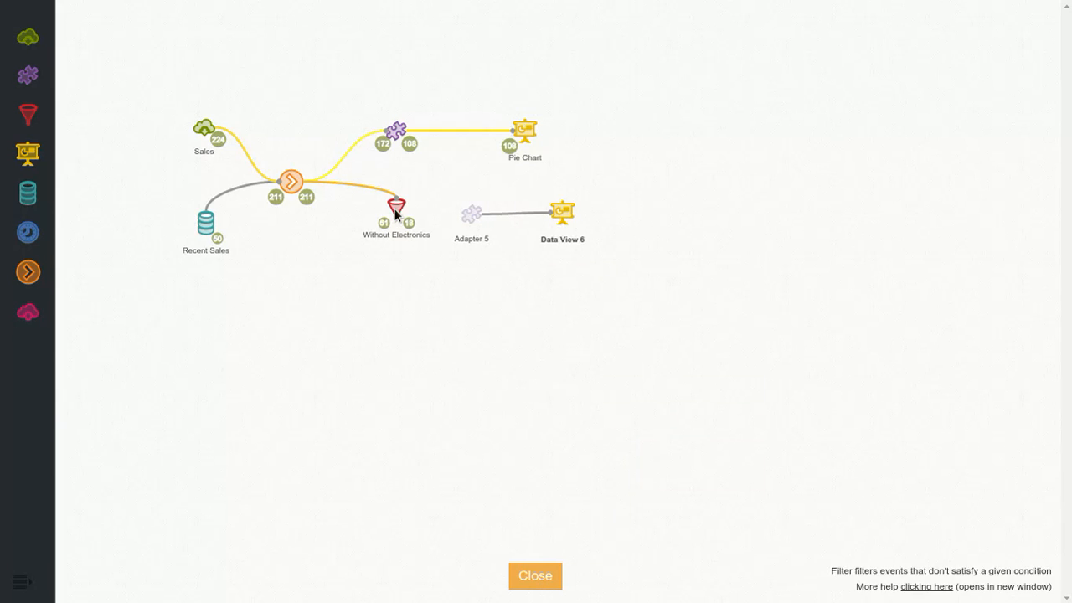
{"action": "mouse_move", "coordinate": [401, 209]}
{"action": "left_click_drag", "start_coordinate": [392, 184], "coordinate": [476, 213]}
Open the new adapter's configuration and place the required ECharts template that sets val from the amount field.
{"action": "mouse_move", "coordinate": [478, 220]}
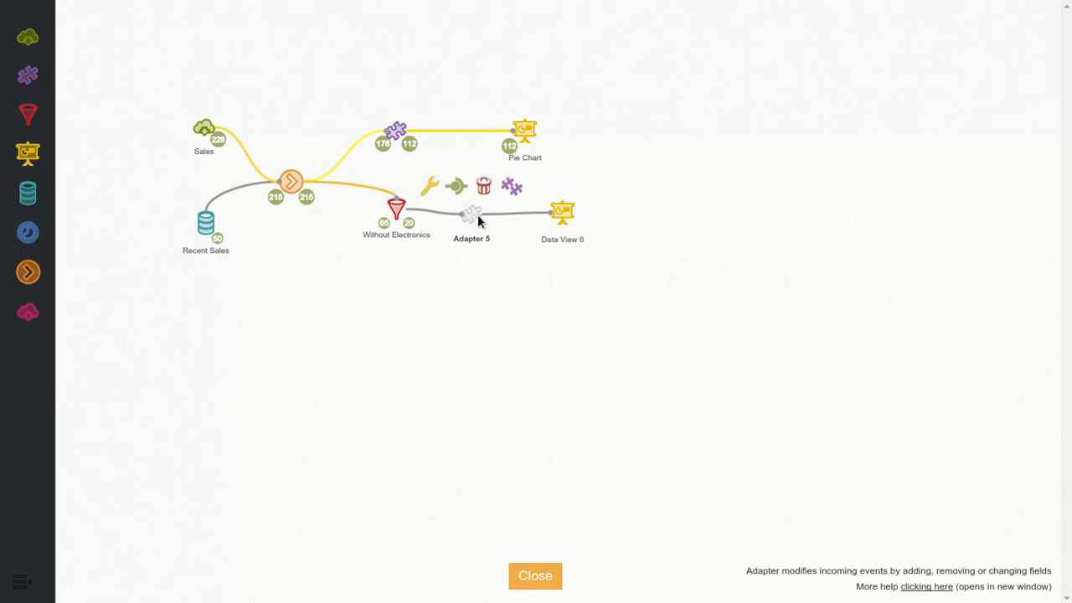
{"action": "left_click", "coordinate": [436, 186]}
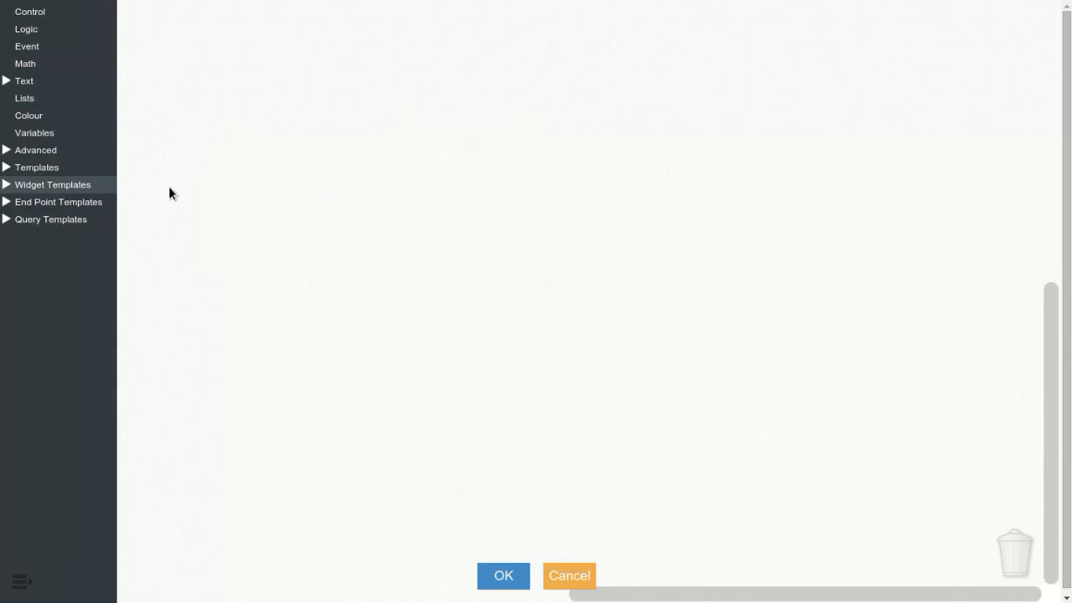
{"action": "left_click", "coordinate": [50, 188]}
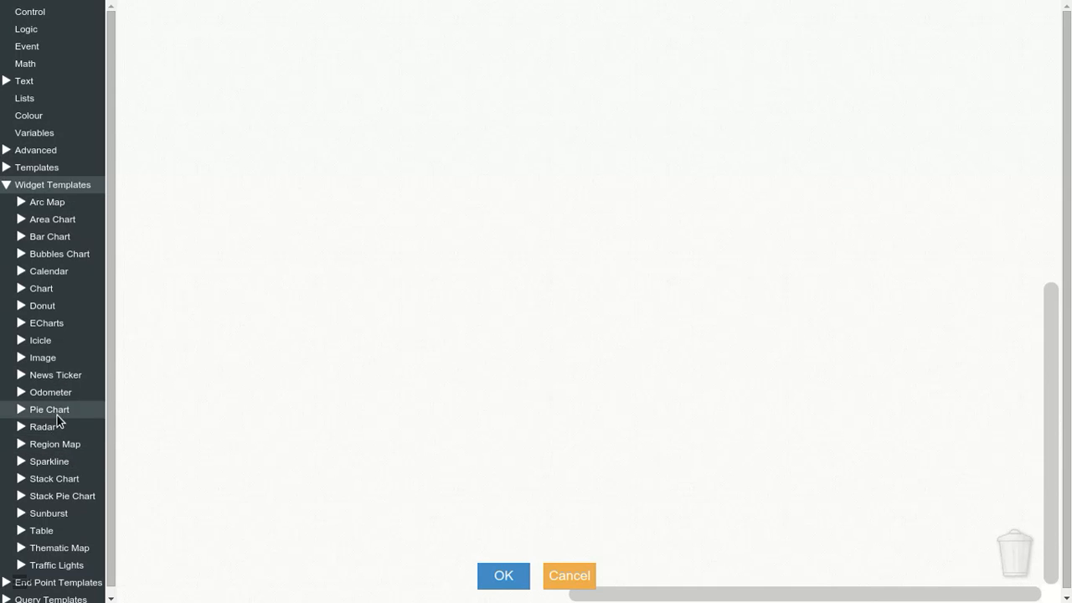
{"action": "left_click", "coordinate": [25, 324]}
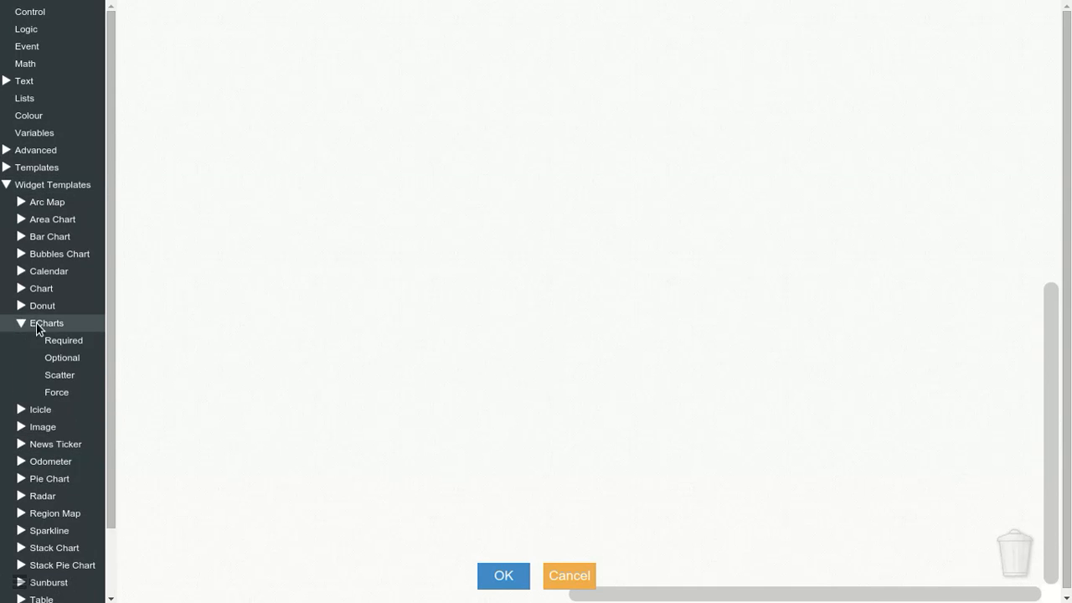
{"action": "left_click", "coordinate": [65, 342]}
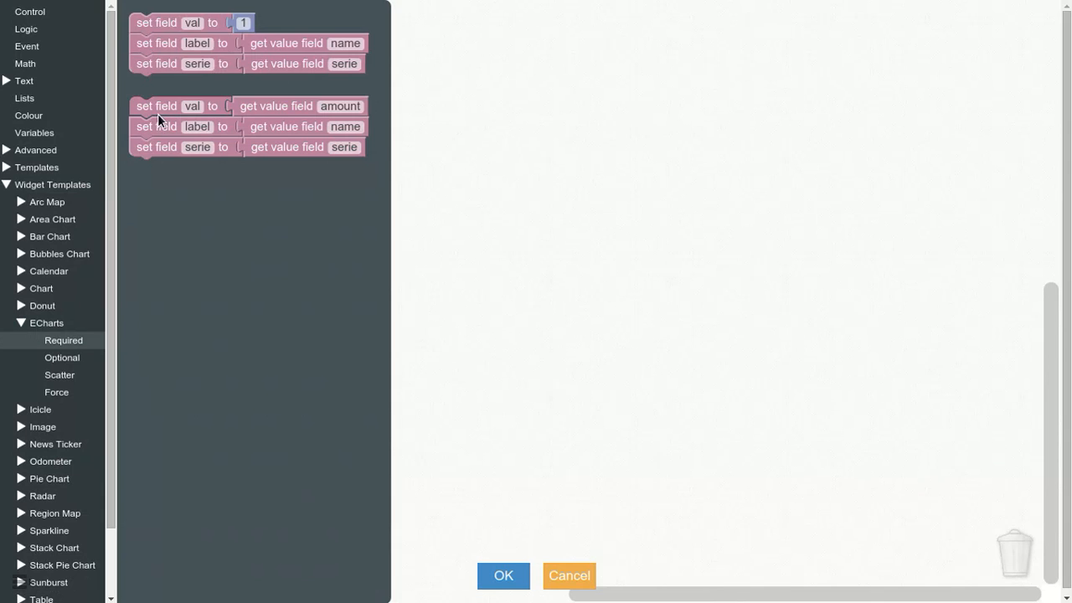
{"action": "left_click_drag", "start_coordinate": [158, 114], "coordinate": [164, 114]}
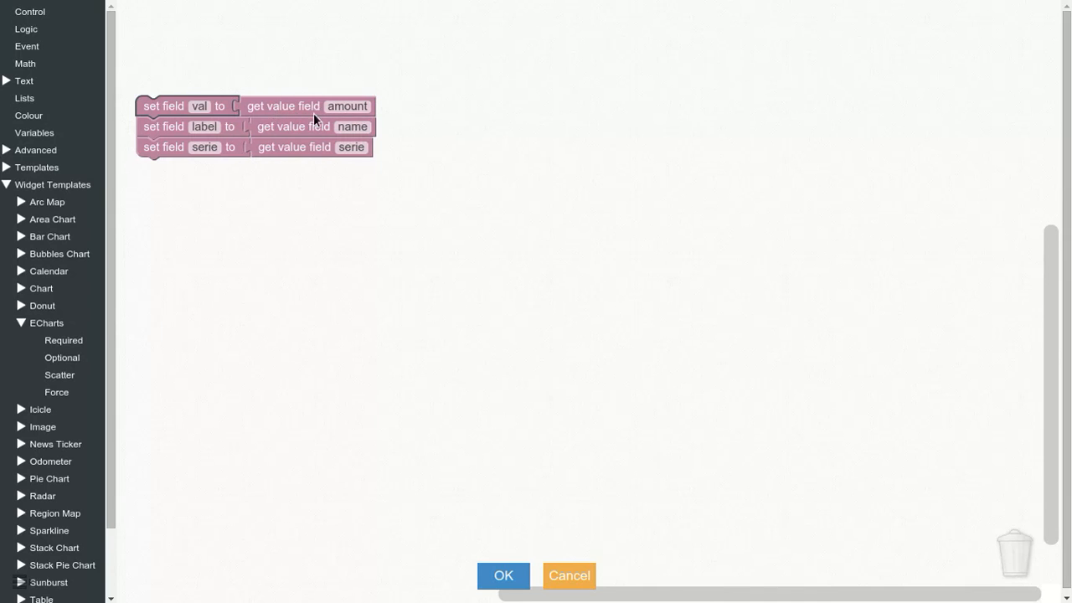
Set serie from the name field and label from the continent field, and save the adapter's configuration.
{"action": "left_click_drag", "start_coordinate": [281, 126], "coordinate": [283, 150]}
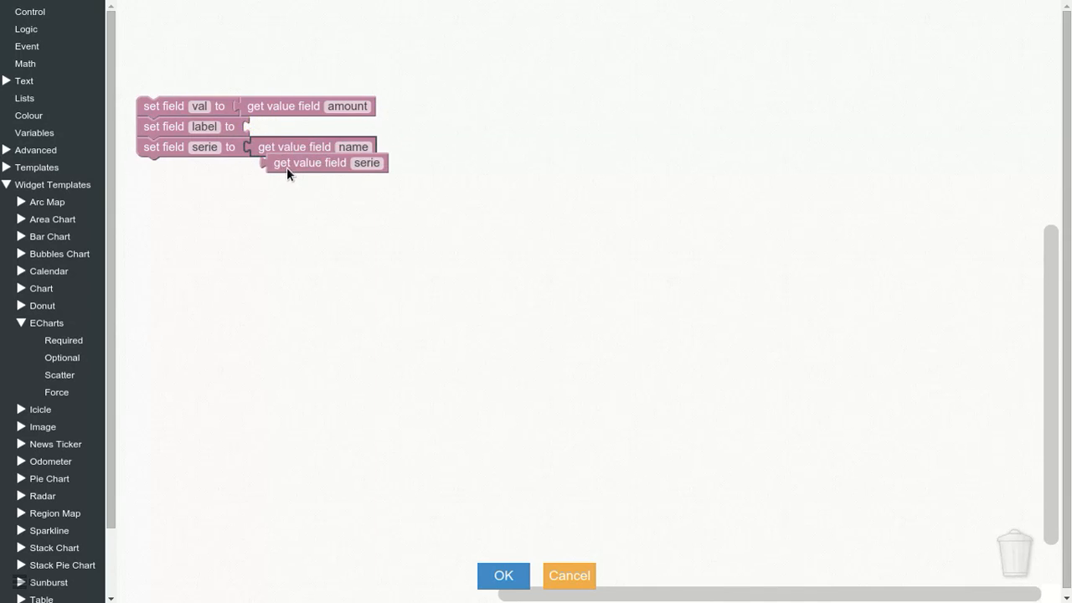
{"action": "left_click_drag", "start_coordinate": [299, 162], "coordinate": [293, 129]}
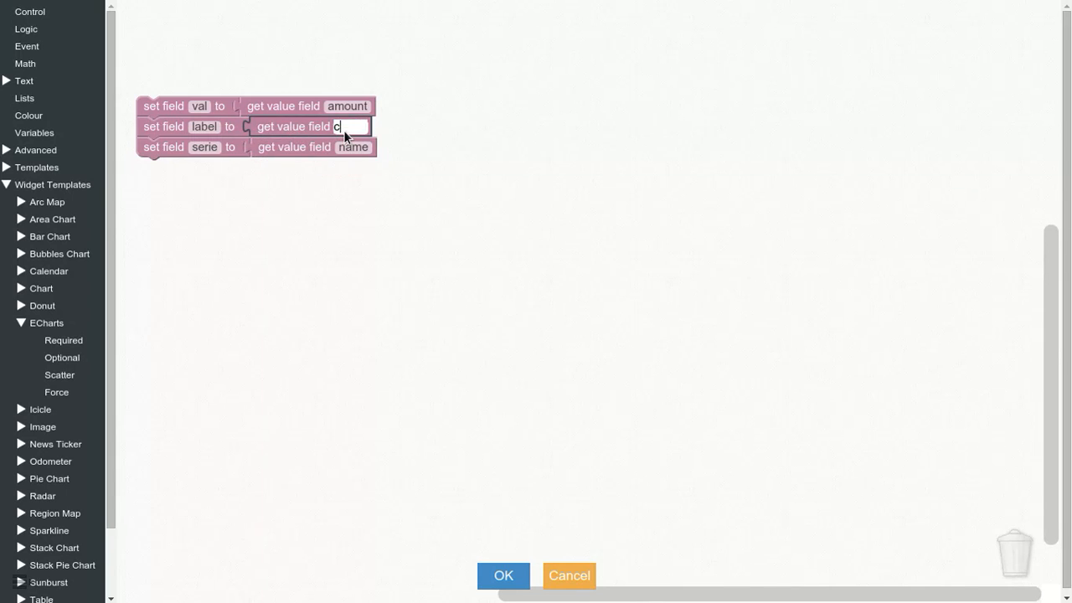
{"action": "left_click", "coordinate": [343, 130]}
{"action": "type", "text": "continent"}
{"action": "key", "text": "Return"}
{"action": "left_click", "coordinate": [493, 576]}
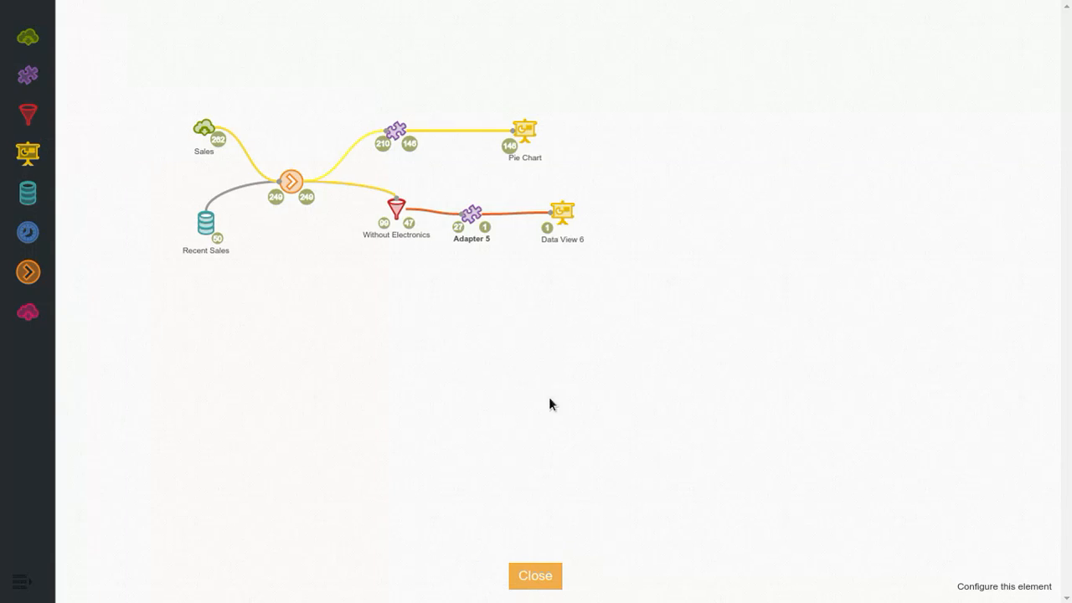
Close the design to examine the bar chart on the dashboard, and reopen the design.
{"action": "left_click", "coordinate": [540, 575]}
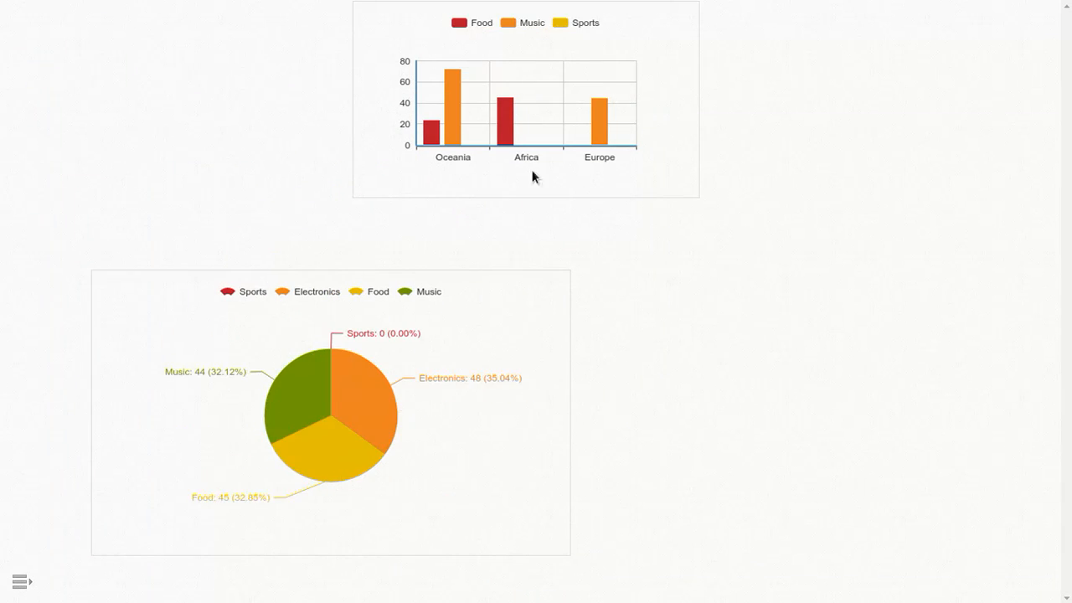
{"action": "mouse_move", "coordinate": [439, 141]}
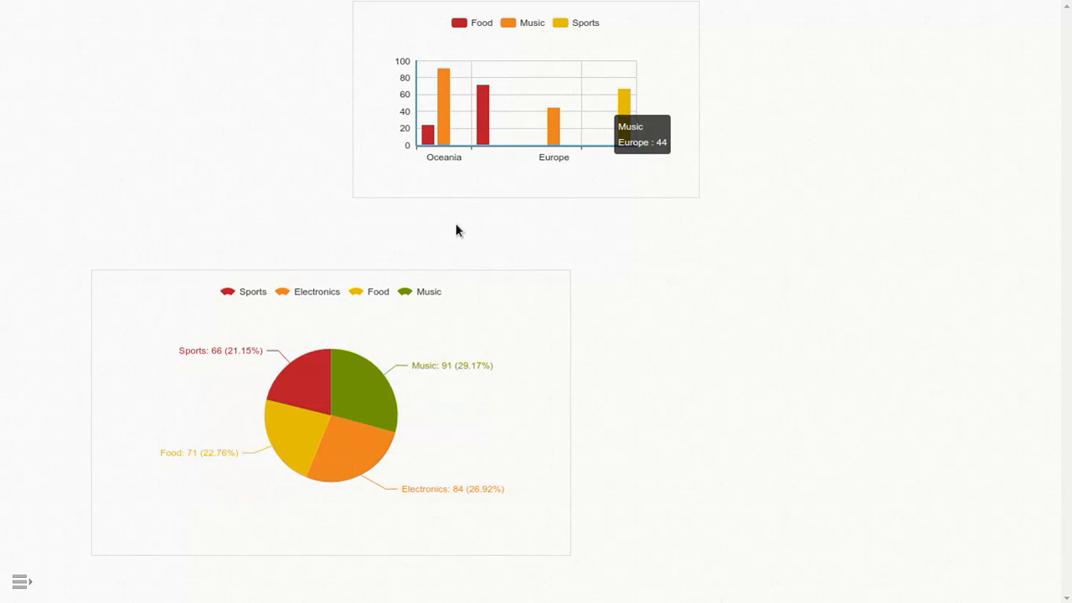
{"action": "left_click", "coordinate": [23, 586]}
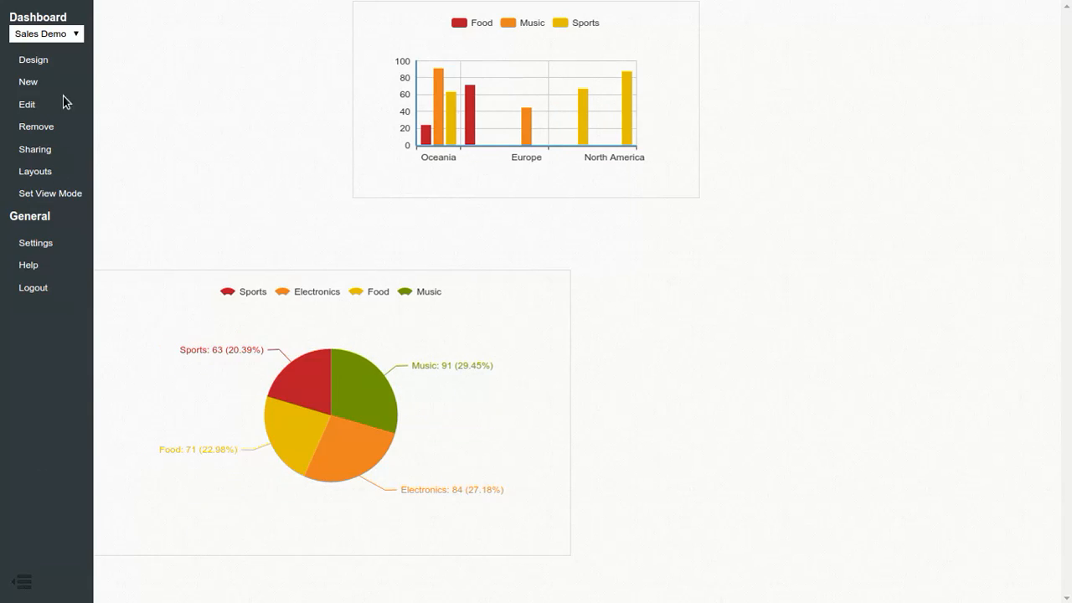
{"action": "left_click", "coordinate": [47, 66]}
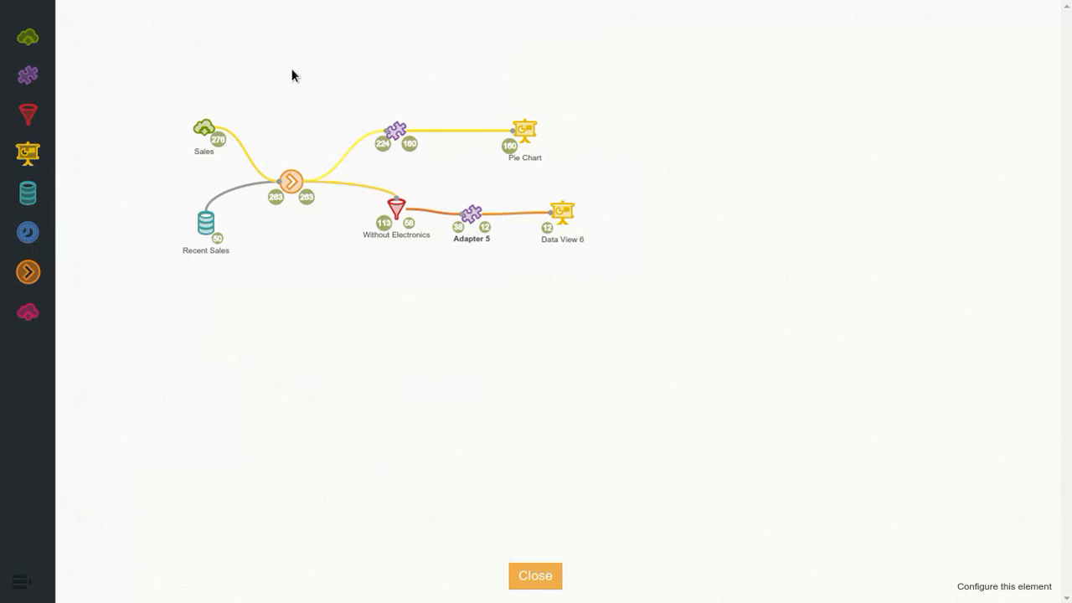
Shift the pie chart's adapter and data view to the right, and add another data view and adapter below the bar chart branch.
{"action": "left_click_drag", "start_coordinate": [402, 136], "coordinate": [423, 132]}
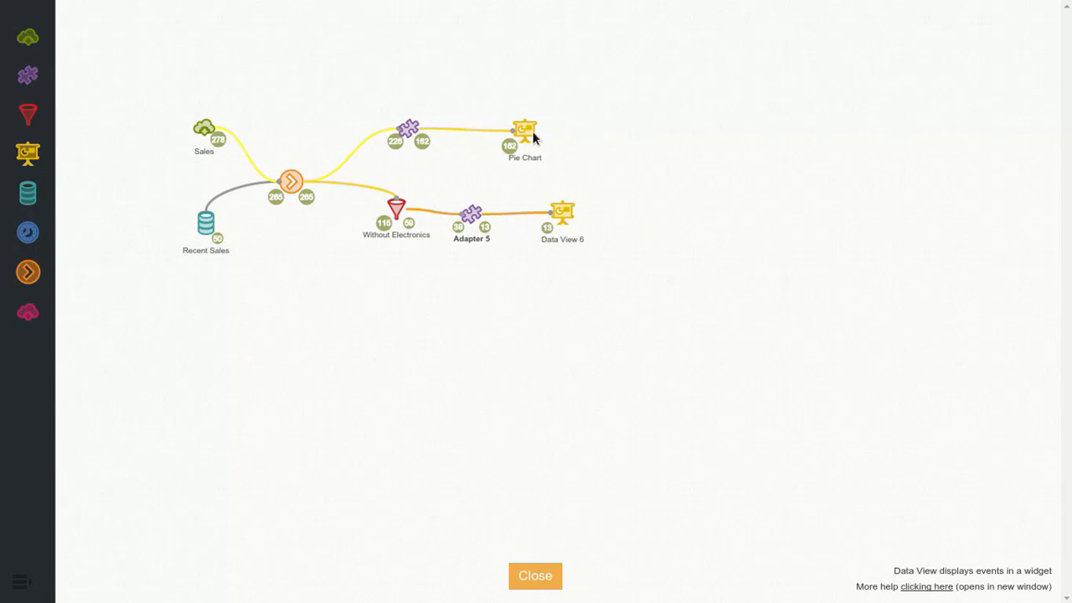
{"action": "left_click_drag", "start_coordinate": [533, 138], "coordinate": [569, 138]}
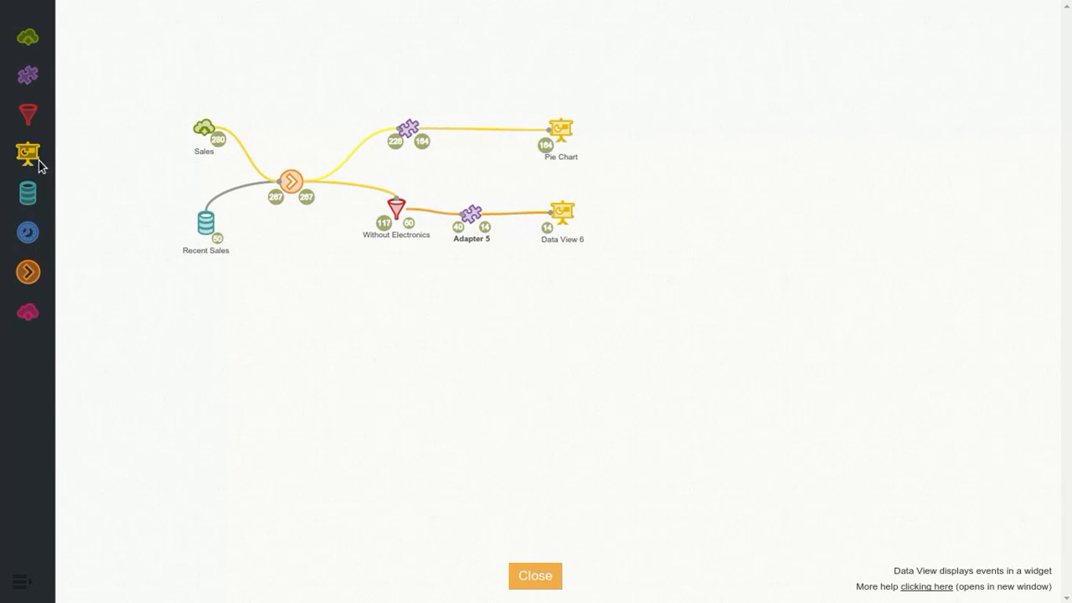
{"action": "left_click_drag", "start_coordinate": [40, 165], "coordinate": [476, 278]}
{"action": "left_click_drag", "start_coordinate": [564, 314], "coordinate": [565, 314]}
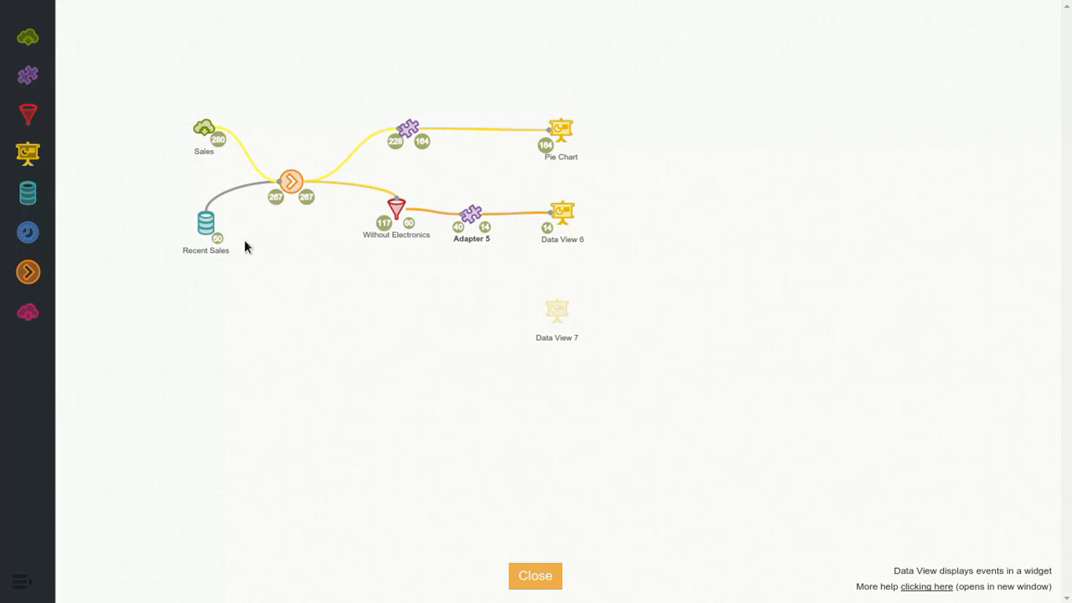
{"action": "left_click_drag", "start_coordinate": [37, 80], "coordinate": [422, 310]}
Configure the lowest data view as a News Ticker with the default date, formatting and maximum items options.
{"action": "left_click", "coordinate": [560, 311]}
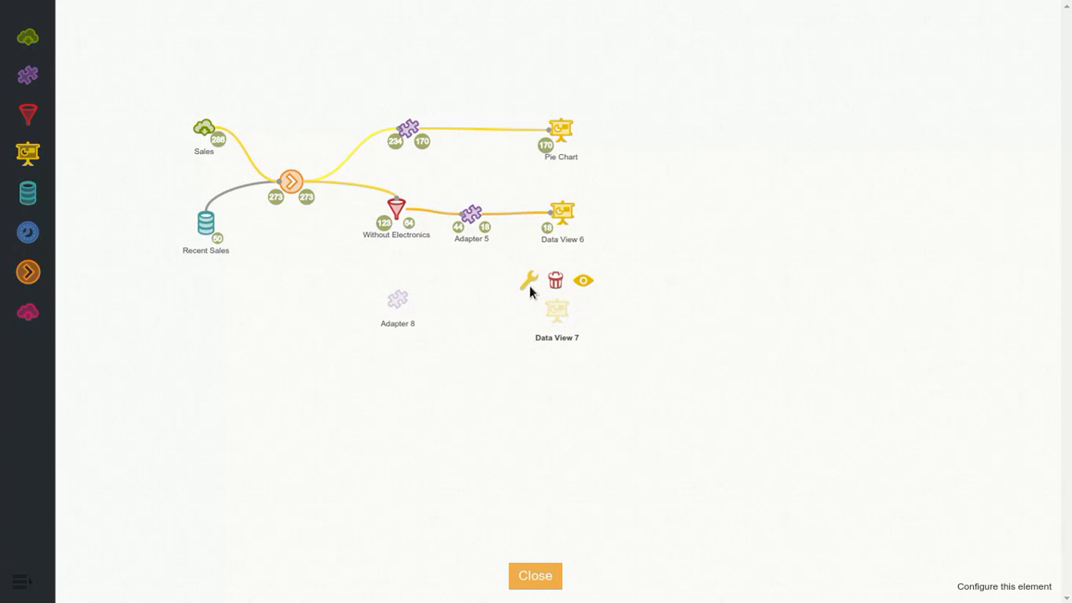
{"action": "left_click", "coordinate": [529, 285]}
{"action": "left_click", "coordinate": [581, 253]}
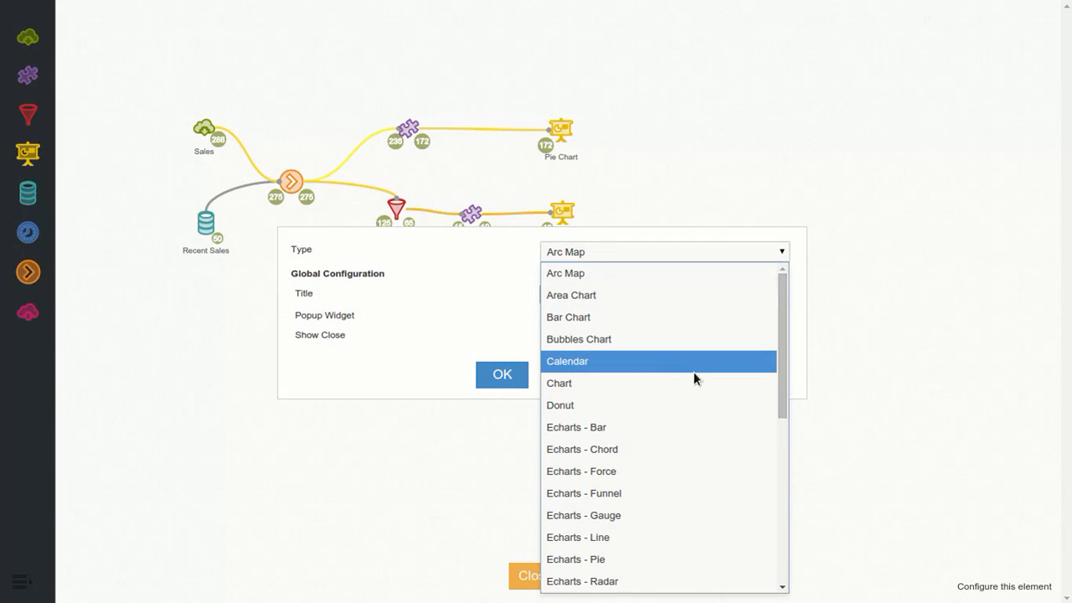
{"action": "scroll", "coordinate": [679, 361], "scroll_direction": "down", "scroll_amount": 2}
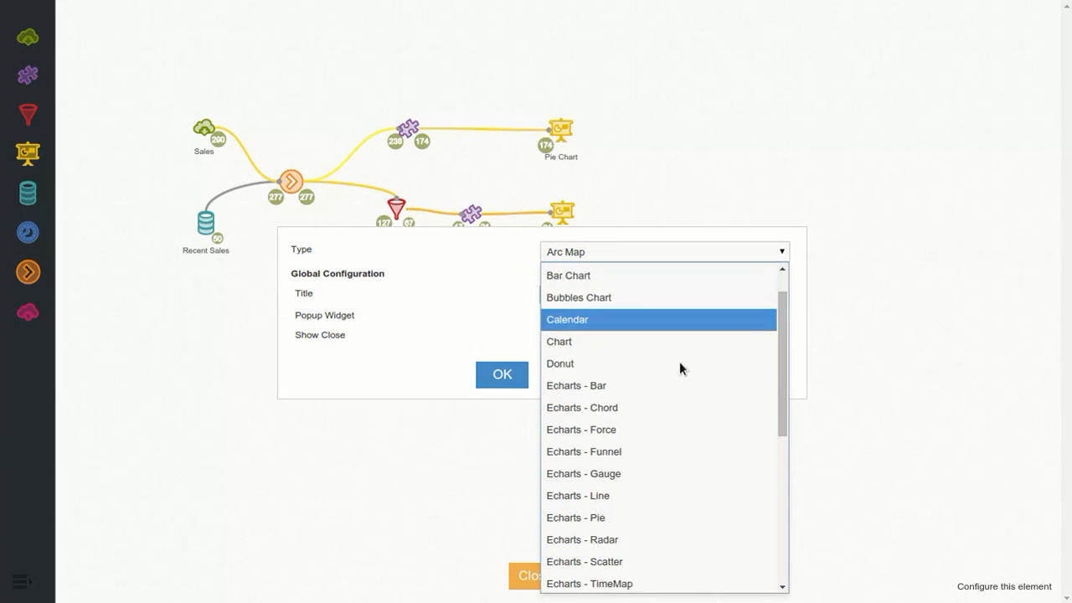
{"action": "key", "text": "n"}
{"action": "scroll", "coordinate": [636, 422], "scroll_direction": "down", "scroll_amount": 3}
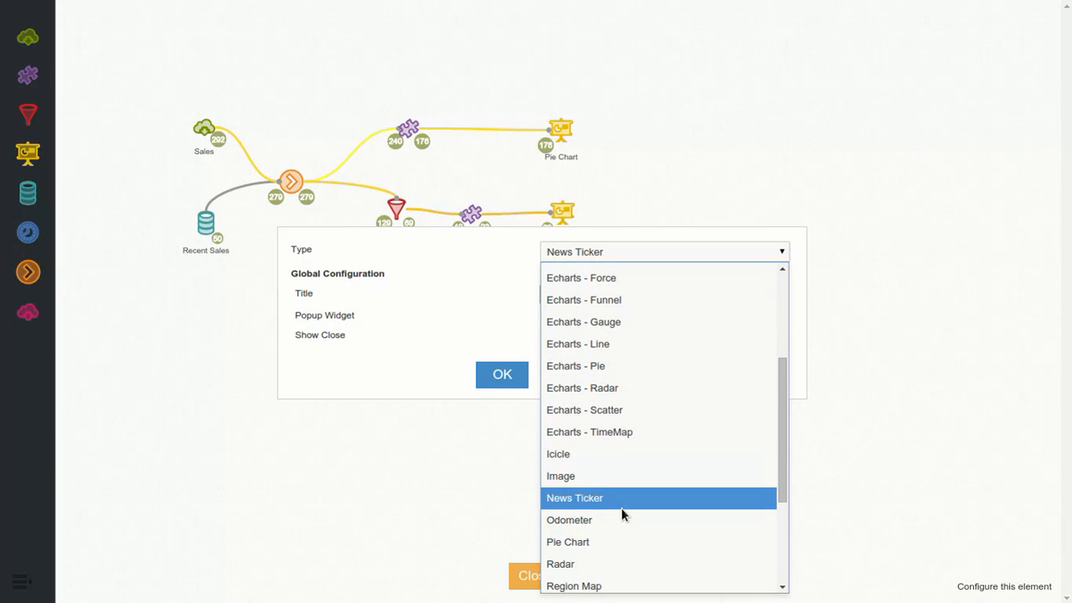
{"action": "left_click", "coordinate": [620, 504]}
{"action": "scroll", "coordinate": [512, 378], "scroll_direction": "down", "scroll_amount": 3}
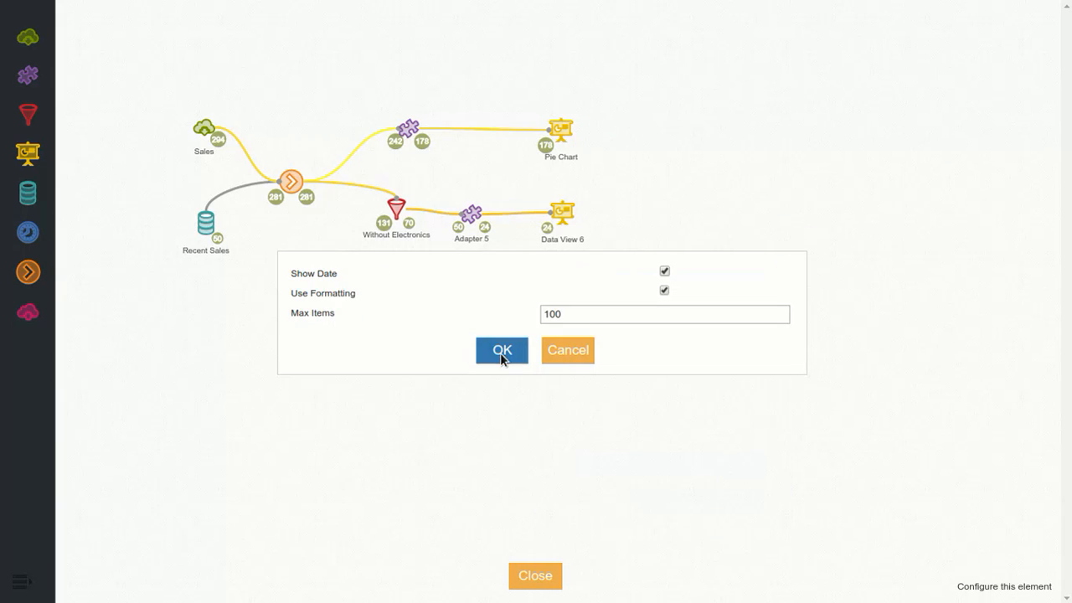
{"action": "left_click", "coordinate": [502, 352]}
Connect the lowest adapter to the News Ticker data view, and the hub's output to that adapter.
{"action": "mouse_move", "coordinate": [401, 297]}
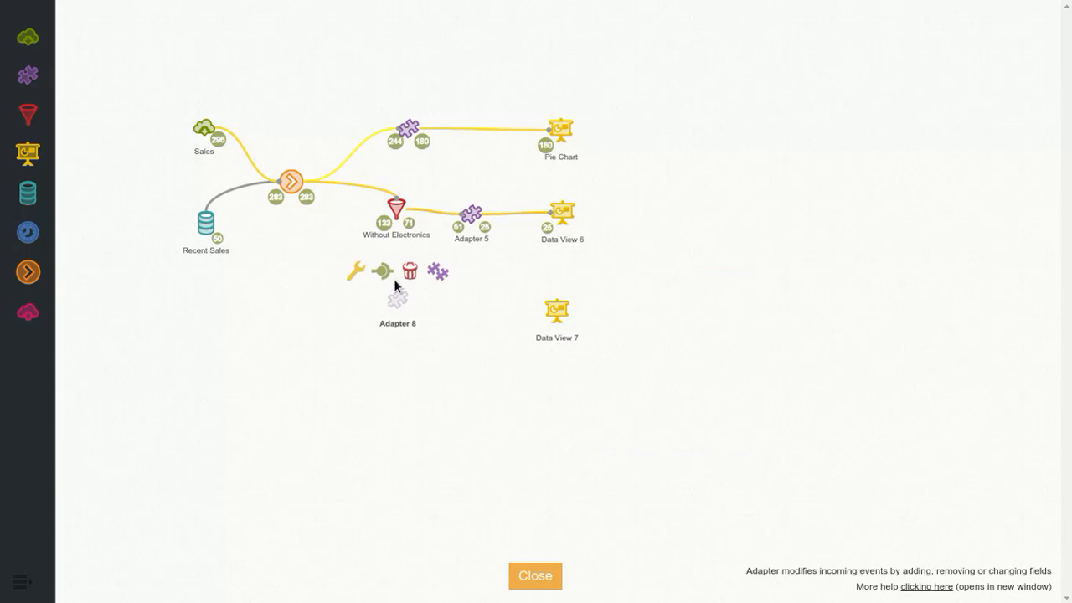
{"action": "left_click_drag", "start_coordinate": [386, 271], "coordinate": [569, 311]}
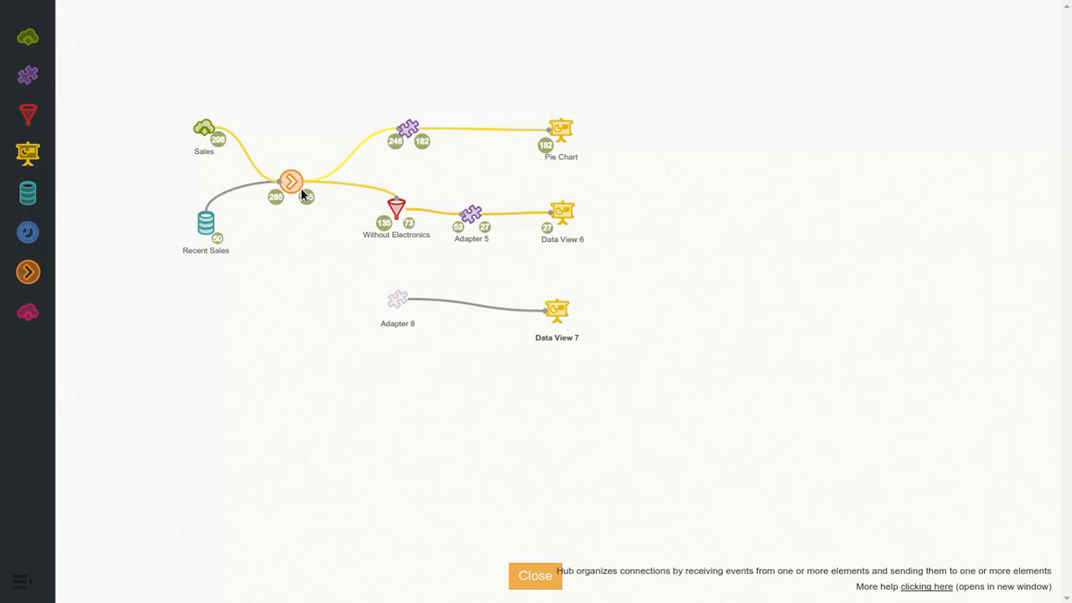
{"action": "mouse_move", "coordinate": [302, 185]}
{"action": "left_click_drag", "start_coordinate": [317, 190], "coordinate": [406, 299]}
{"action": "mouse_move", "coordinate": [390, 293]}
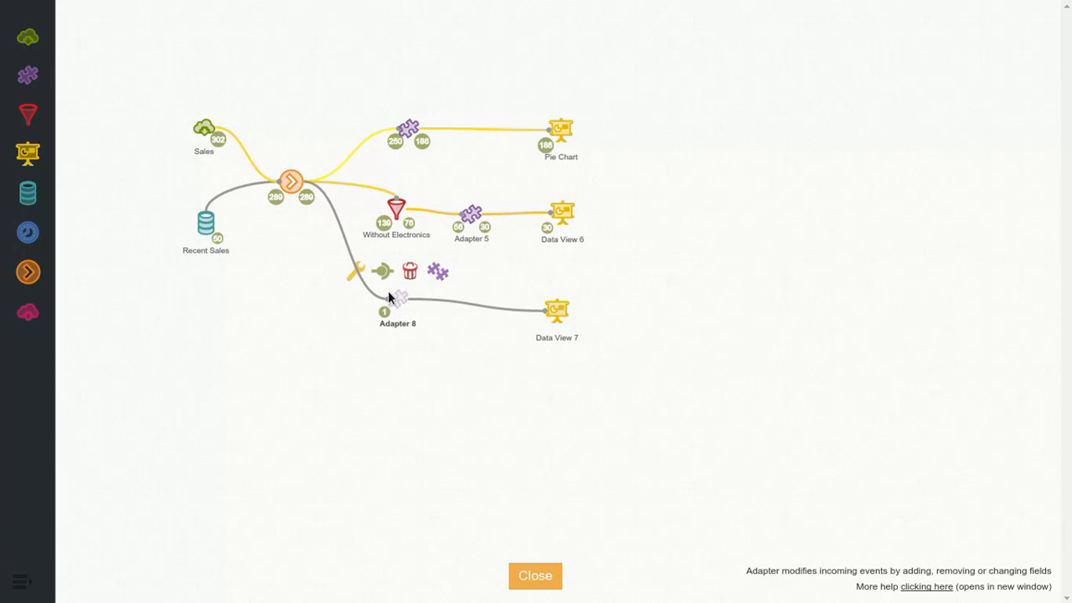
Add the News Ticker's required template block to the lowest adapter, setting val from the name field, and apply it.
{"action": "left_click", "coordinate": [360, 276]}
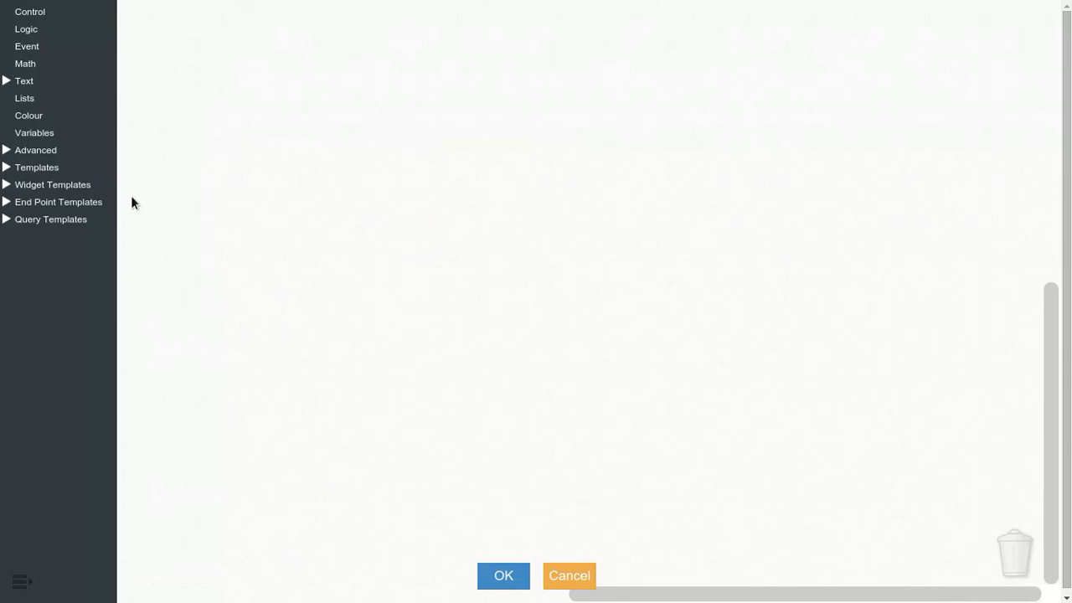
{"action": "left_click", "coordinate": [34, 185]}
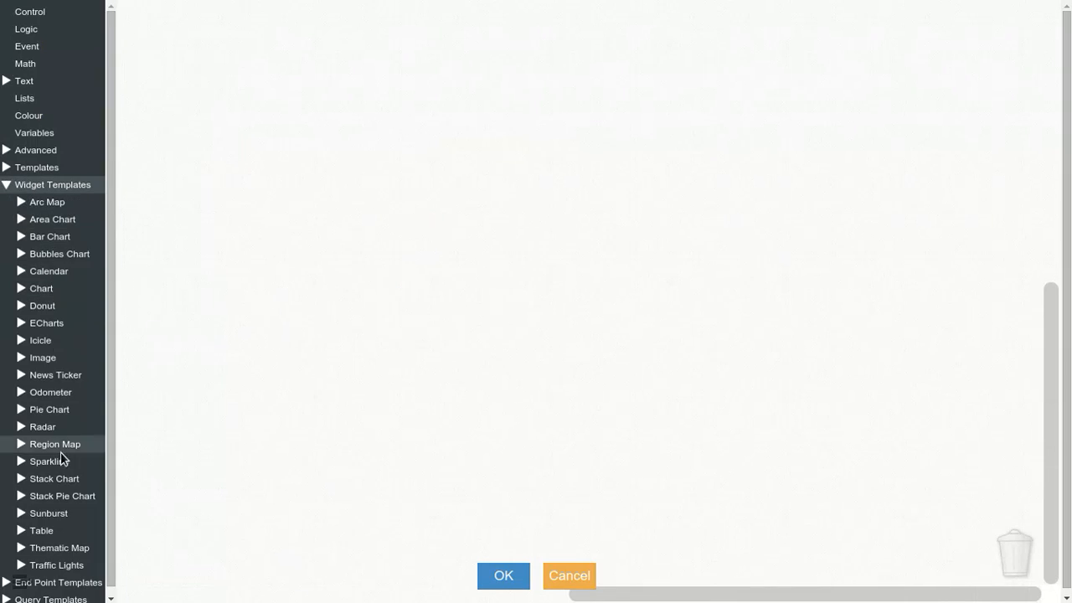
{"action": "left_click", "coordinate": [52, 381]}
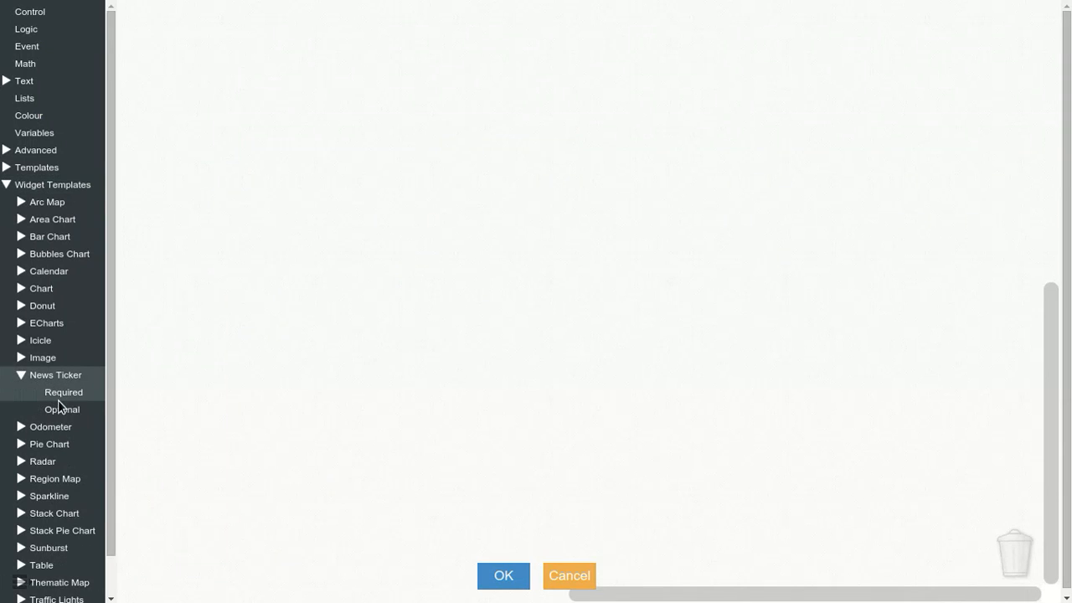
{"action": "left_click", "coordinate": [64, 392]}
{"action": "left_click_drag", "start_coordinate": [155, 22], "coordinate": [183, 39]}
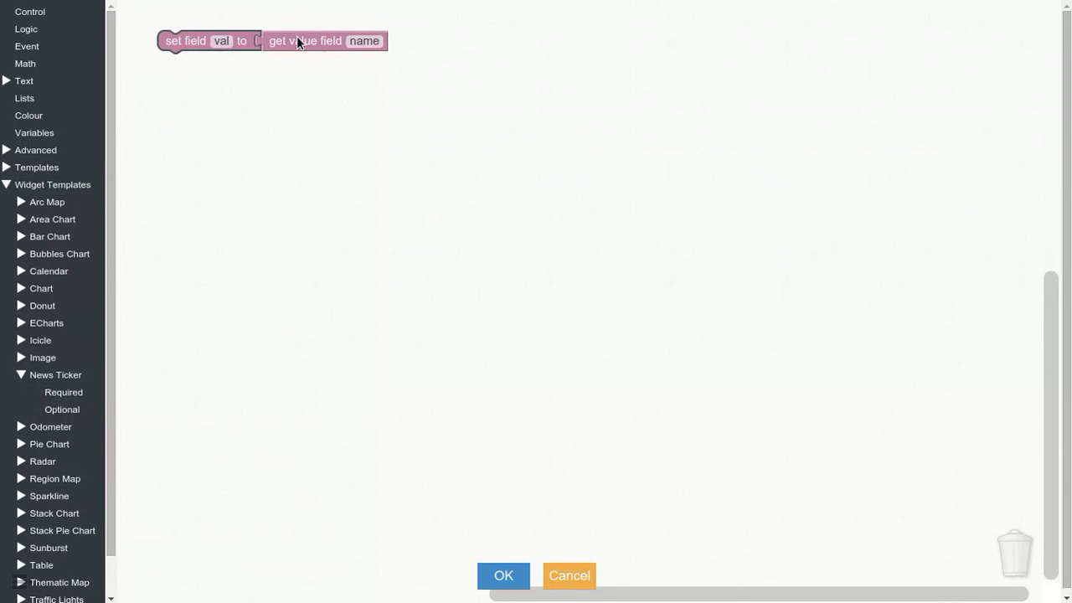
{"action": "left_click", "coordinate": [506, 574]}
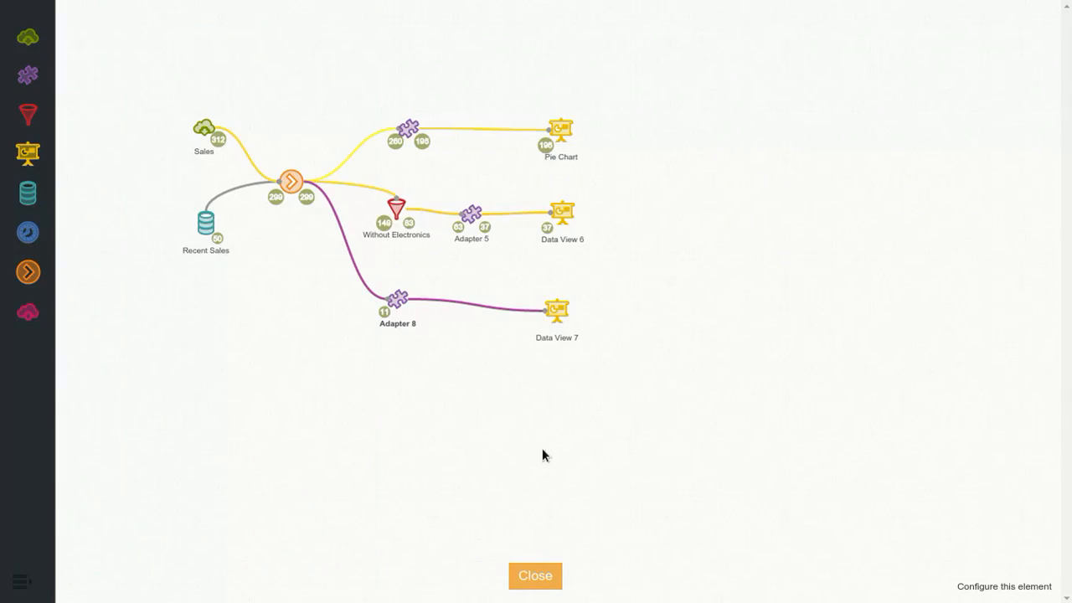
Rename the lowest data view as News Ticker.
{"action": "double_click", "coordinate": [559, 342]}
{"action": "key", "text": "ctrl+a"}
{"action": "type", "text": "N"}
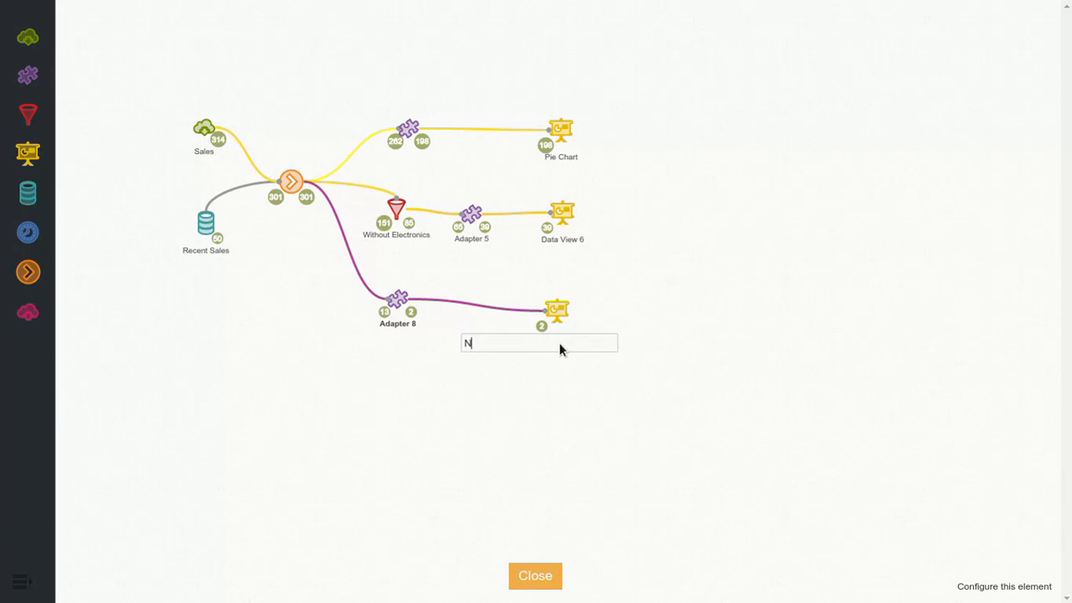
{"action": "type", "text": "ews Ticker"}
{"action": "key", "text": "Return"}
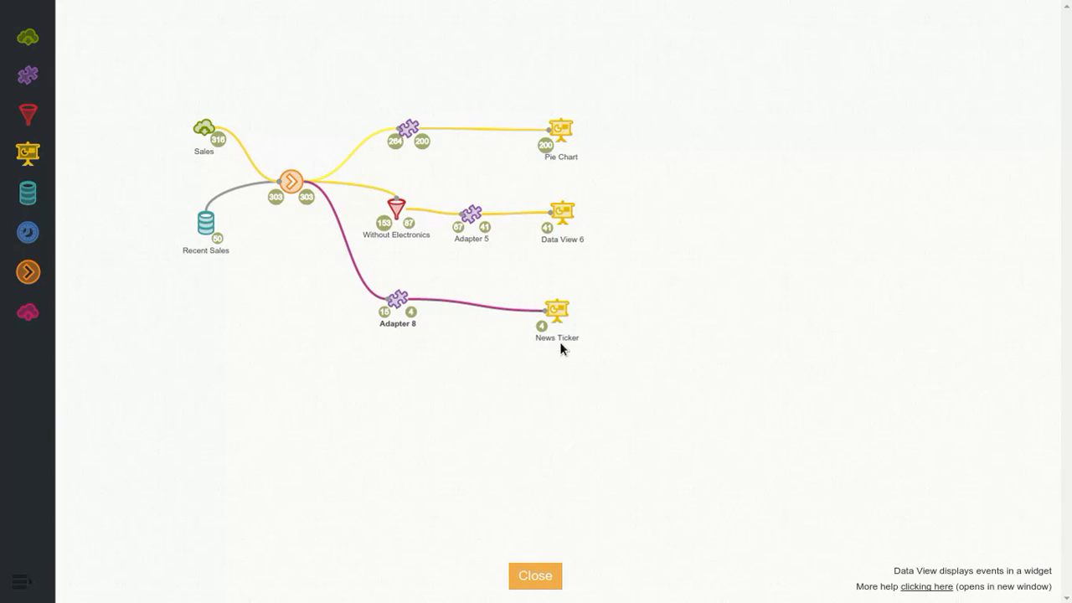
Rename the data view on the Without Electronics branch as Bar Chart.
{"action": "double_click", "coordinate": [582, 243]}
{"action": "key", "text": "ctrl+a"}
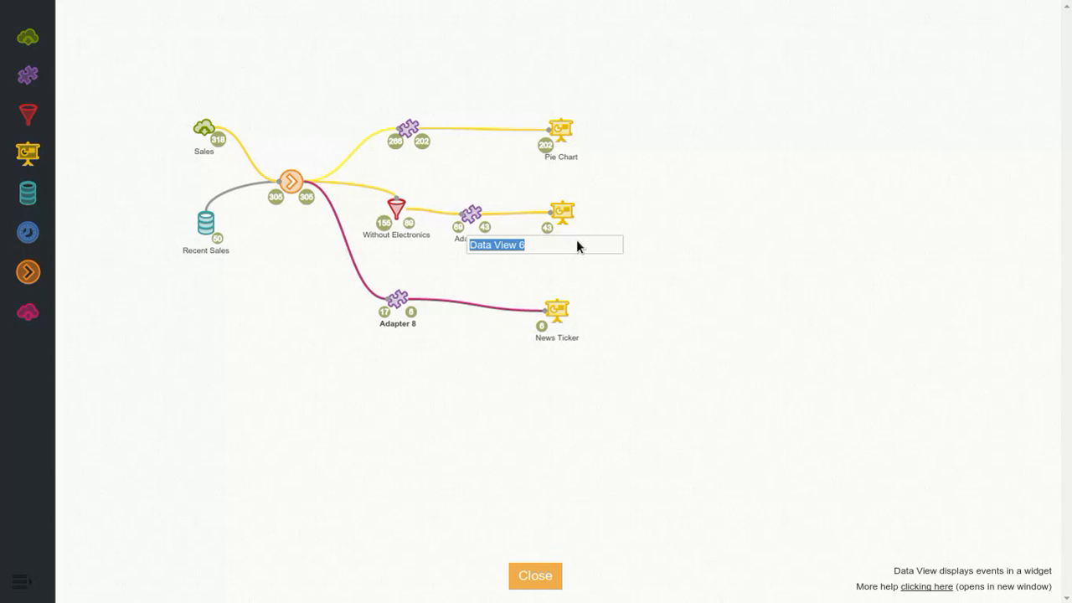
{"action": "key", "text": "Home"}
{"action": "type", "text": "ba"}
{"action": "key", "text": "ctrl+a"}
{"action": "type", "text": "B"}
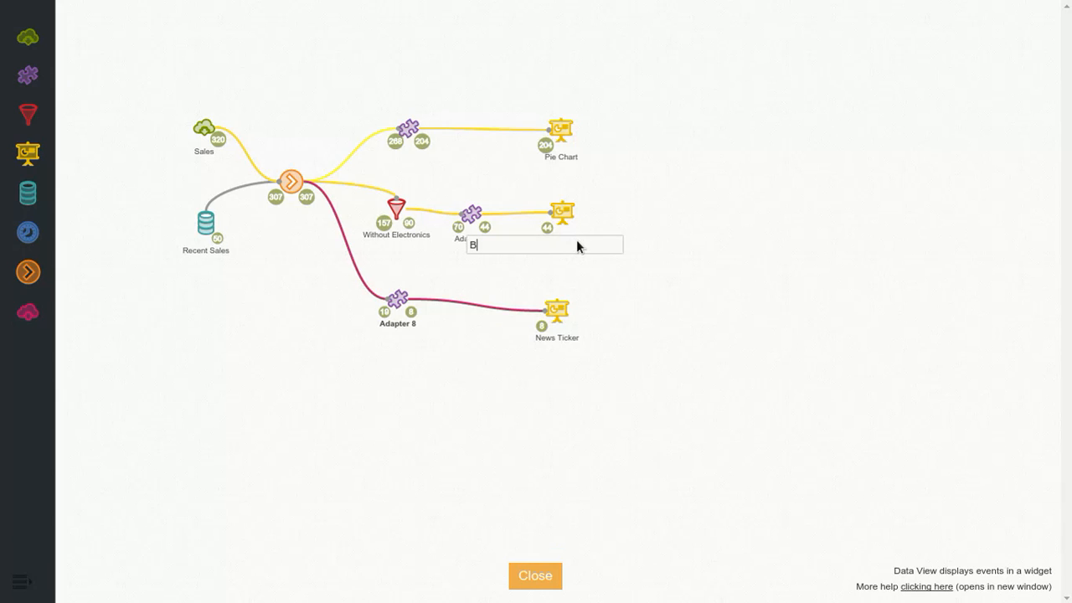
{"action": "type", "text": "ar c"}
{"action": "key", "text": "BackSpace"}
{"action": "type", "text": "Chart"}
{"action": "key", "text": "Return"}
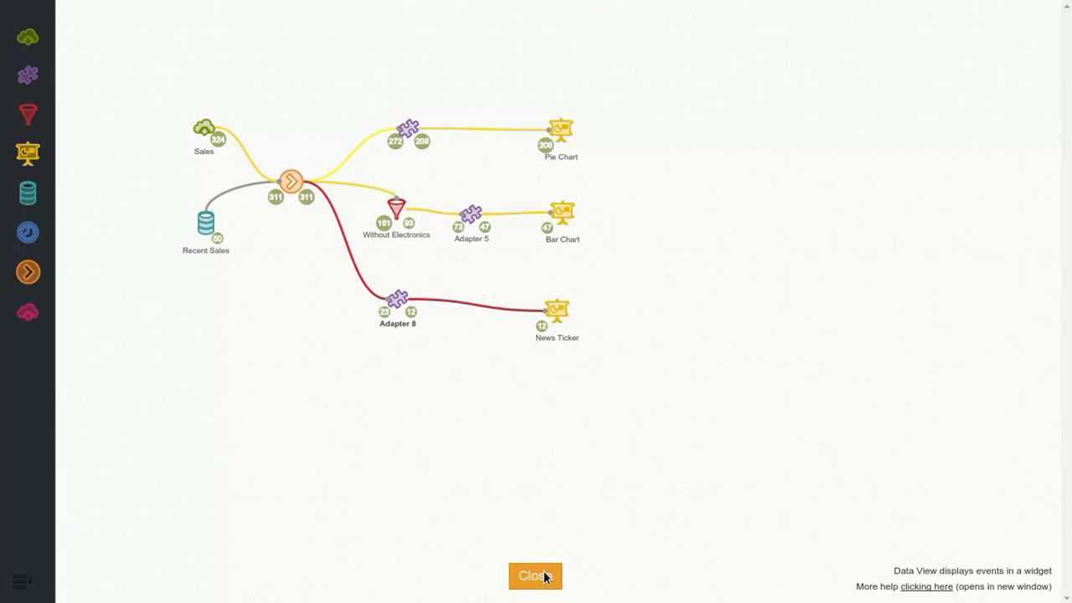
Close the design to examine the news ticker on the dashboard, and reopen the design.
{"action": "left_click", "coordinate": [545, 576]}
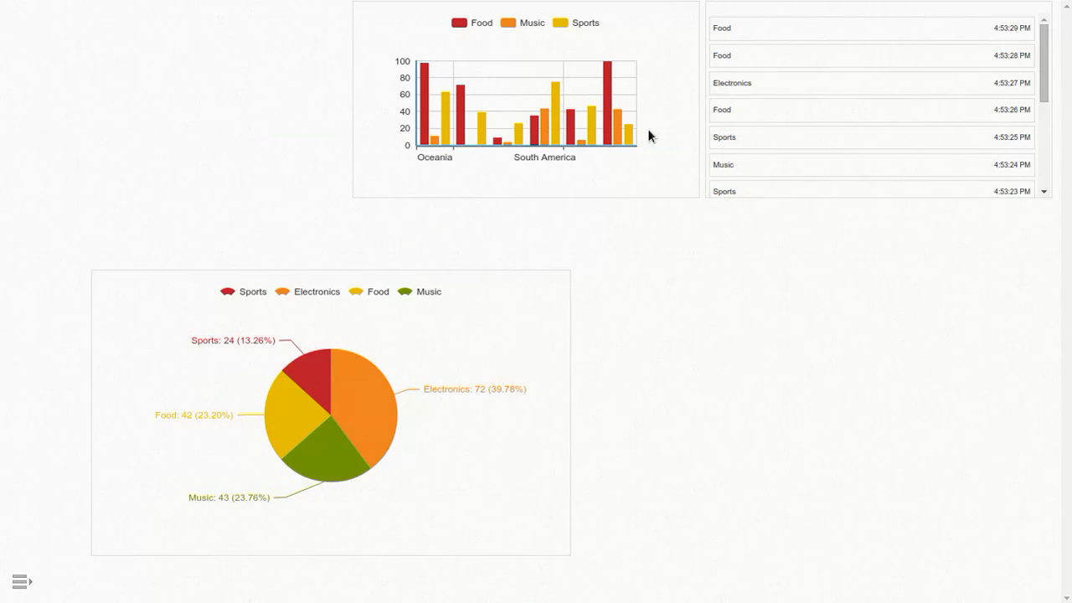
{"action": "left_click", "coordinate": [18, 581]}
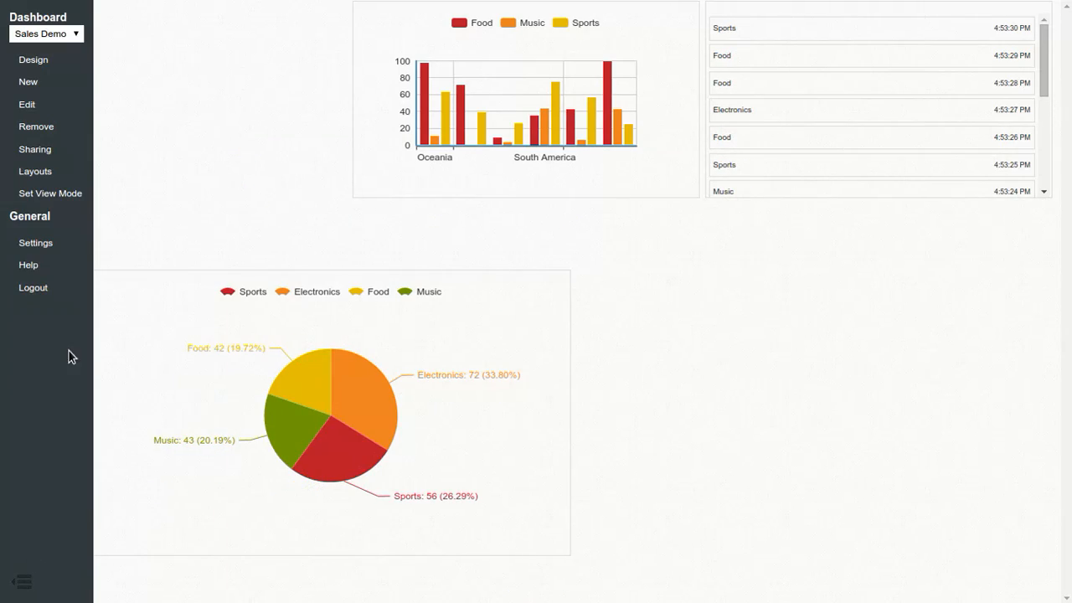
{"action": "left_click", "coordinate": [29, 65]}
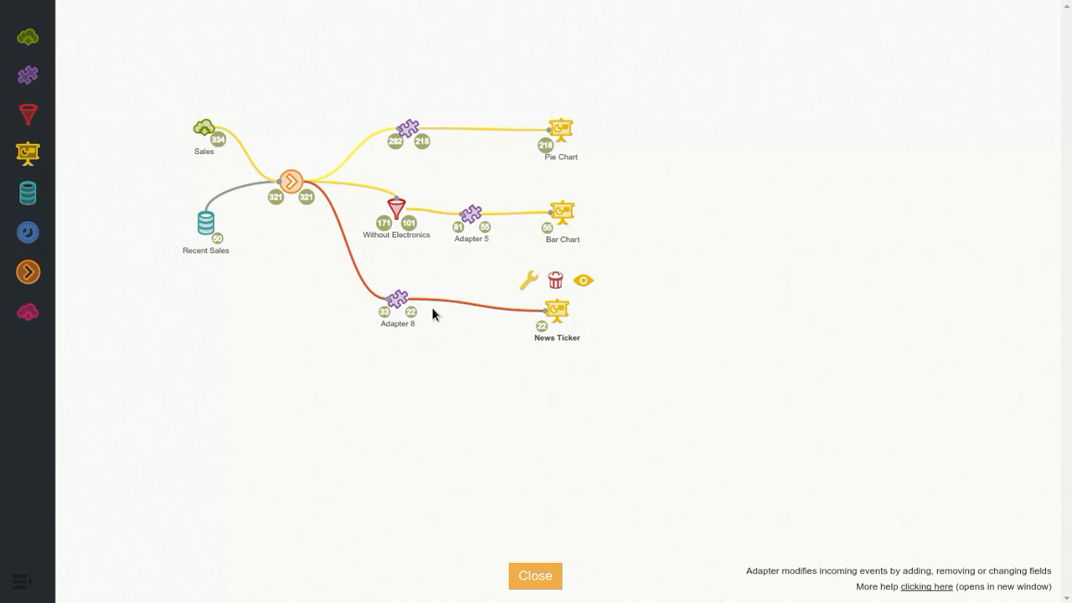
In the adapter feeding the News Ticker, insert a create text block as the val field's value and extend it to four items.
{"action": "mouse_move", "coordinate": [405, 307]}
{"action": "left_click", "coordinate": [356, 272]}
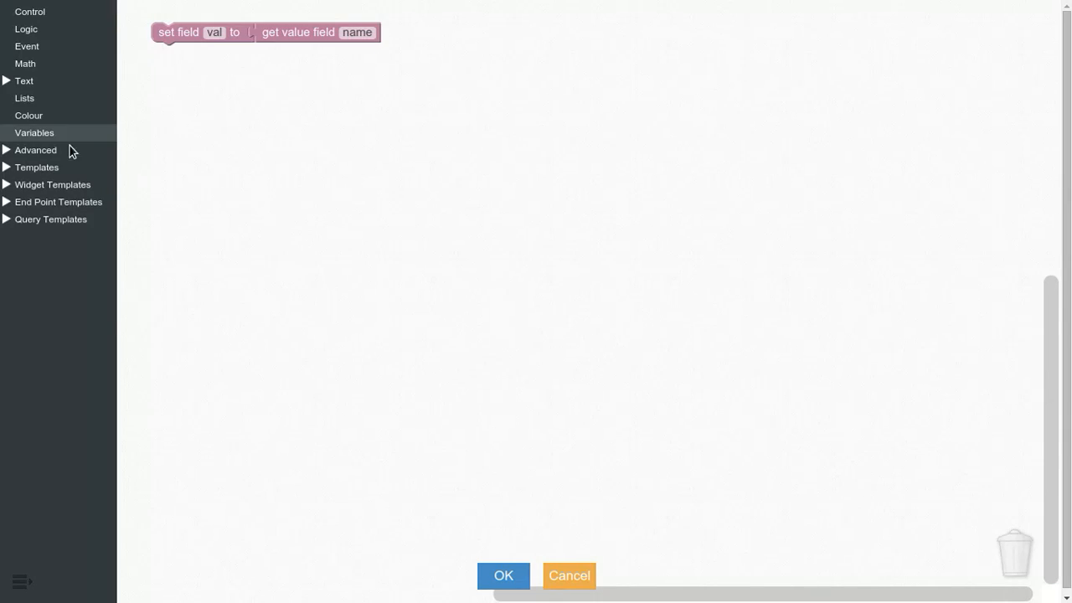
{"action": "left_click", "coordinate": [19, 84]}
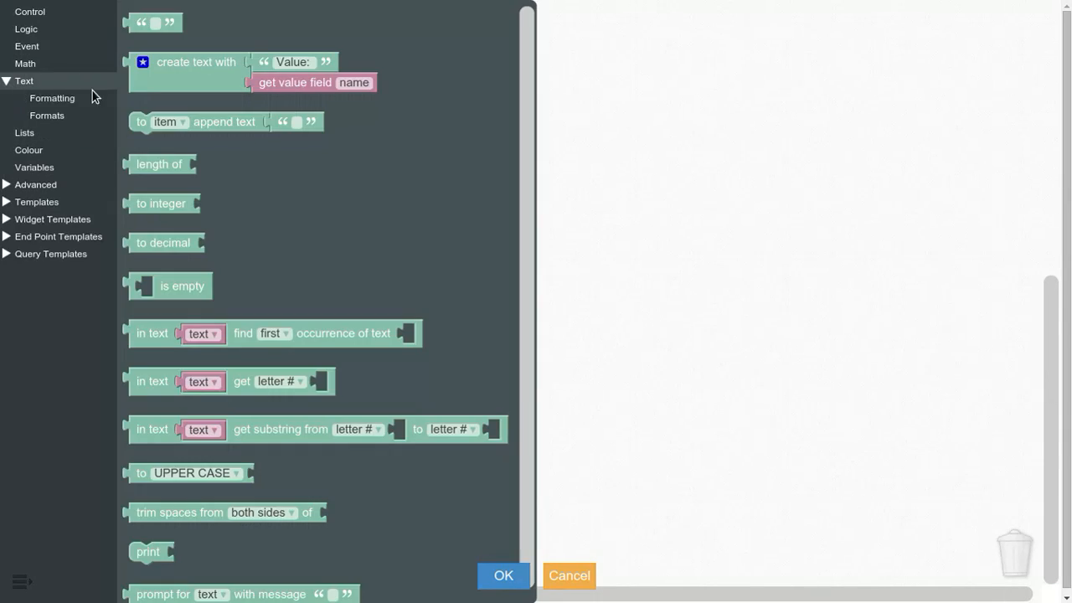
{"action": "left_click_drag", "start_coordinate": [158, 81], "coordinate": [404, 112]}
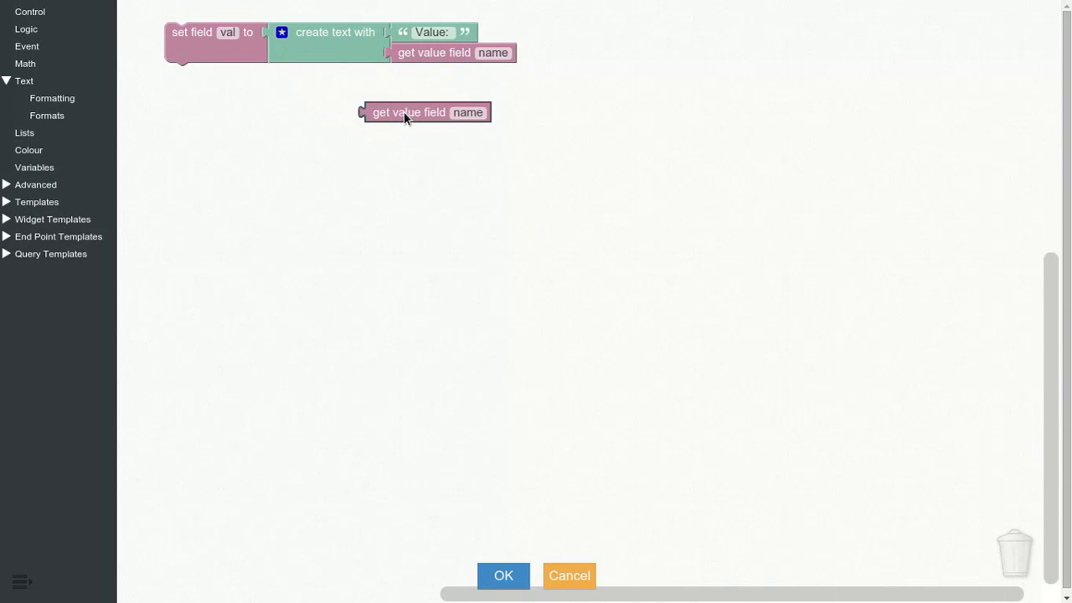
{"action": "left_click", "coordinate": [284, 36]}
{"action": "left_click_drag", "start_coordinate": [273, 104], "coordinate": [367, 169]}
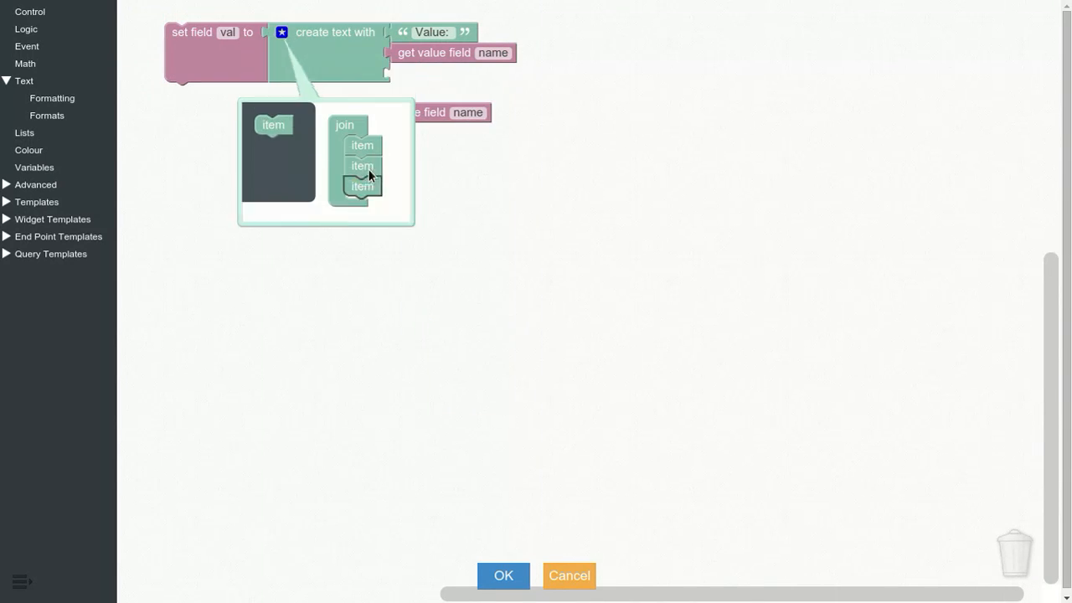
{"action": "left_click_drag", "start_coordinate": [275, 125], "coordinate": [365, 219]}
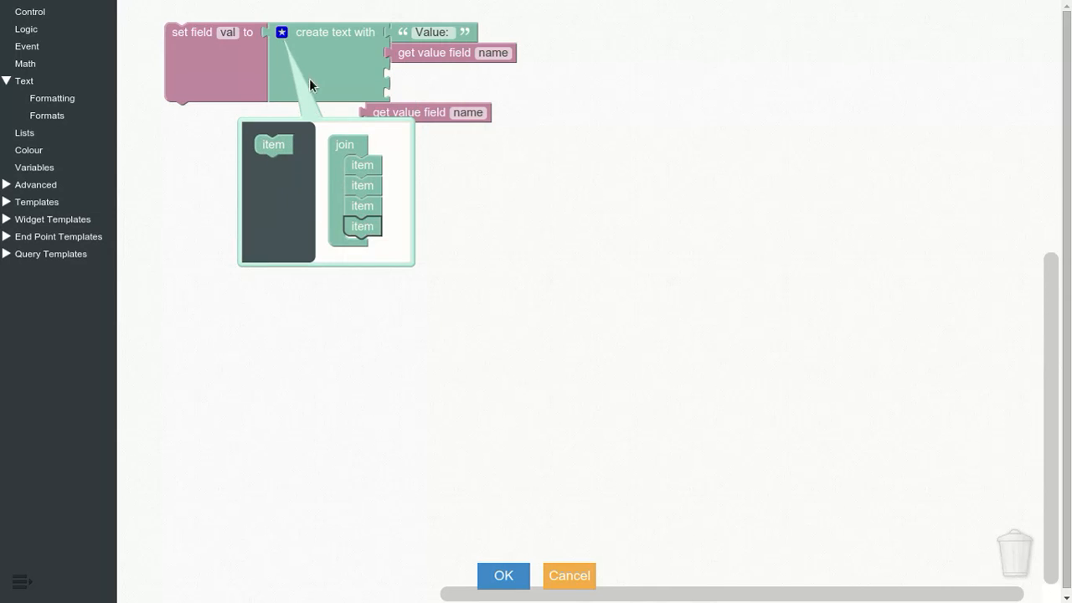
{"action": "left_click", "coordinate": [288, 37]}
Make the first text item a value field reading countryName, wrapped in a bold block.
{"action": "left_click_drag", "start_coordinate": [458, 60], "coordinate": [462, 35]}
{"action": "type", "text": "coutnryName"}
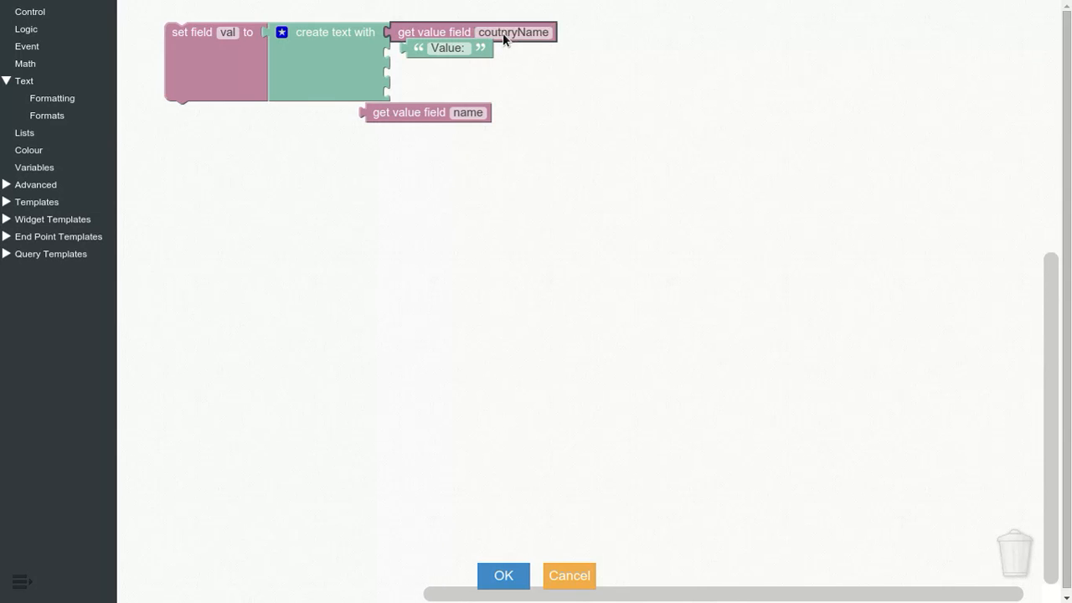
{"action": "key", "text": "ctrl+a"}
{"action": "key", "text": "BackSpace"}
{"action": "type", "text": "countryName"}
{"action": "key", "text": "Return"}
{"action": "left_click", "coordinate": [78, 100]}
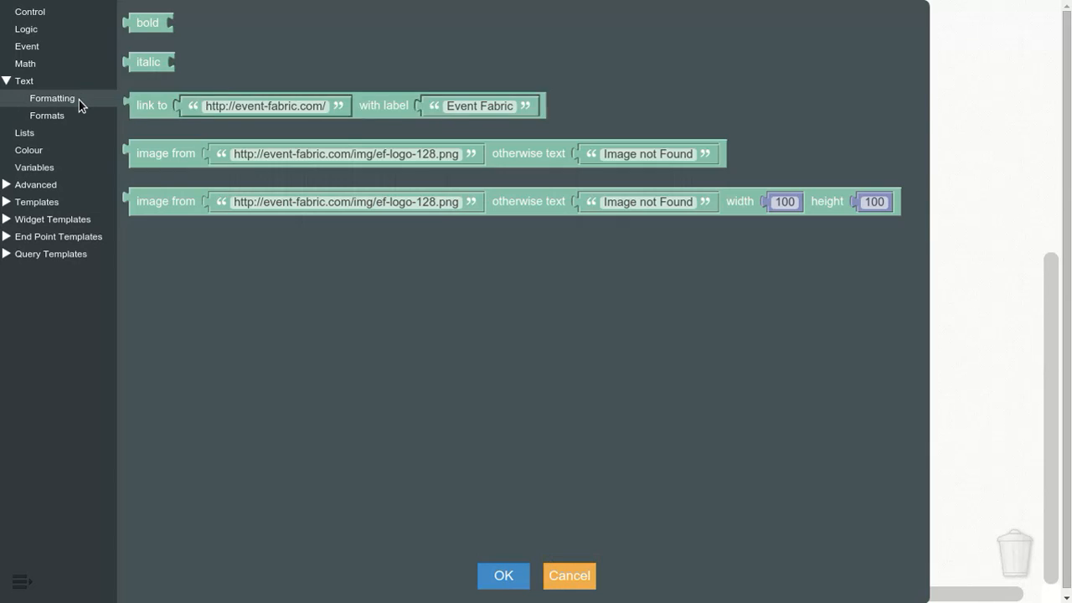
{"action": "left_click_drag", "start_coordinate": [153, 28], "coordinate": [427, 64]}
Fill the remaining three text items with a space, the name value field and the text ": $".
{"action": "left_click", "coordinate": [438, 66]}
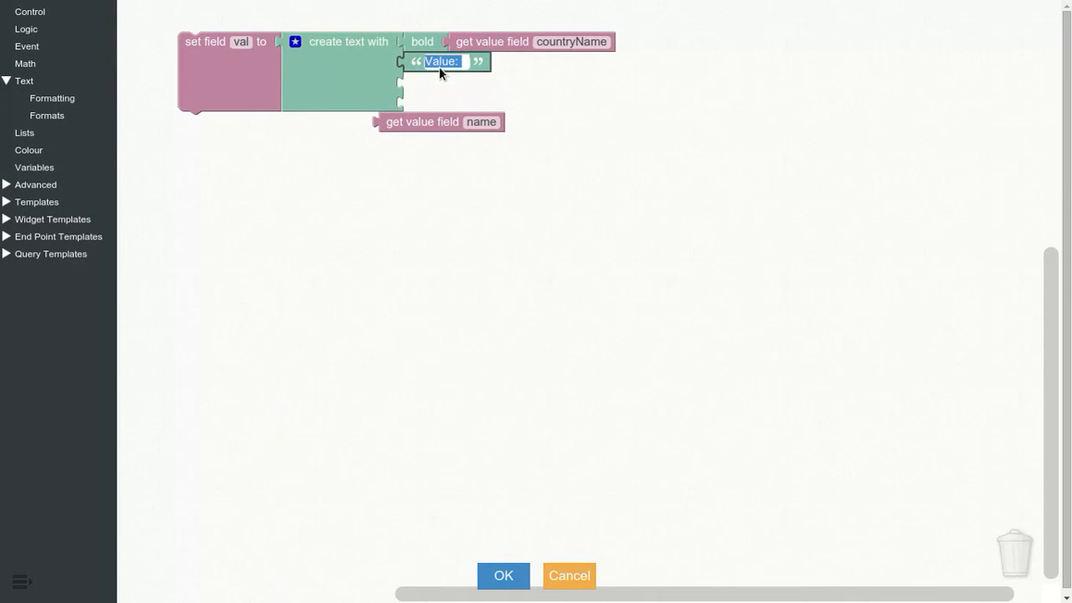
{"action": "type", "text": ":"}
{"action": "mouse_move", "coordinate": [436, 121]}
{"action": "left_mouse_down"}
{"action": "mouse_move", "coordinate": [459, 87]}
{"action": "mouse_move", "coordinate": [406, 67]}
{"action": "mouse_move", "coordinate": [423, 106]}
{"action": "left_mouse_up"}
{"action": "key", "text": "ctrl+c"}
{"action": "key", "text": "ctrl+v"}
{"action": "left_click", "coordinate": [434, 106]}
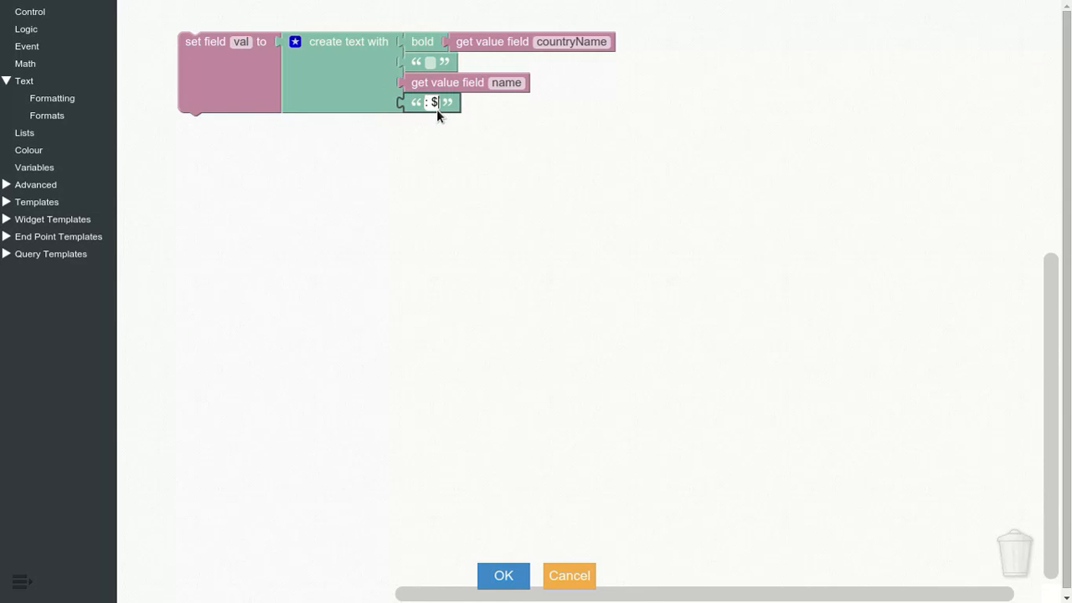
Add a fifth text item holding a copy of the value field set to amount, and apply the adapter's blocks.
{"action": "left_click", "coordinate": [298, 44]}
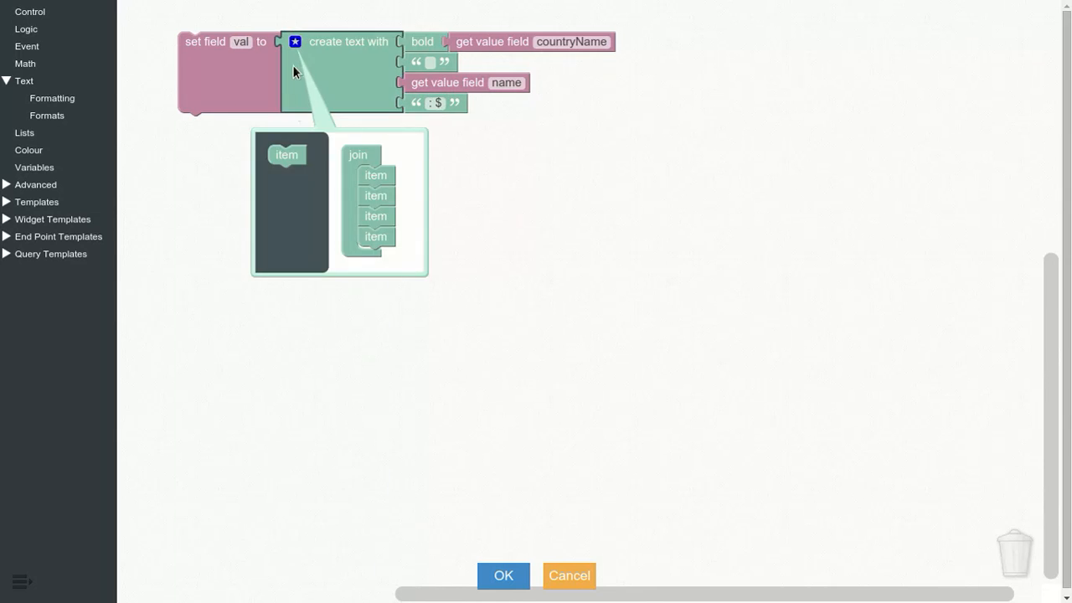
{"action": "left_click_drag", "start_coordinate": [287, 173], "coordinate": [393, 266]}
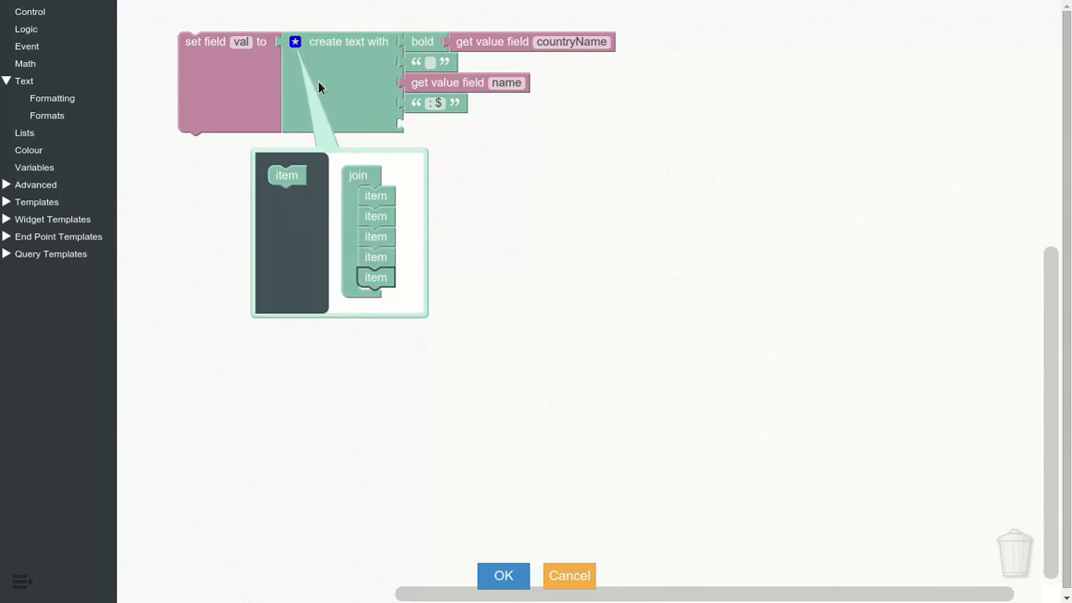
{"action": "left_click", "coordinate": [296, 41]}
{"action": "left_click", "coordinate": [446, 85]}
{"action": "key", "text": "ctrl+c"}
{"action": "key", "text": "ctrl+v"}
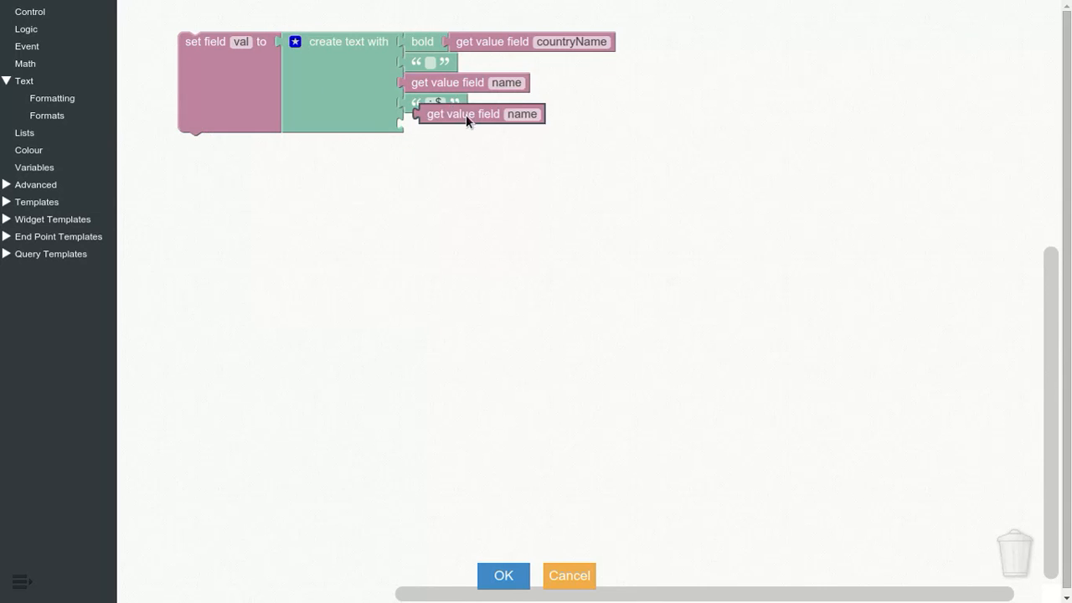
{"action": "left_click_drag", "start_coordinate": [465, 115], "coordinate": [449, 127]}
{"action": "left_click", "coordinate": [500, 123]}
{"action": "type", "text": "amount"}
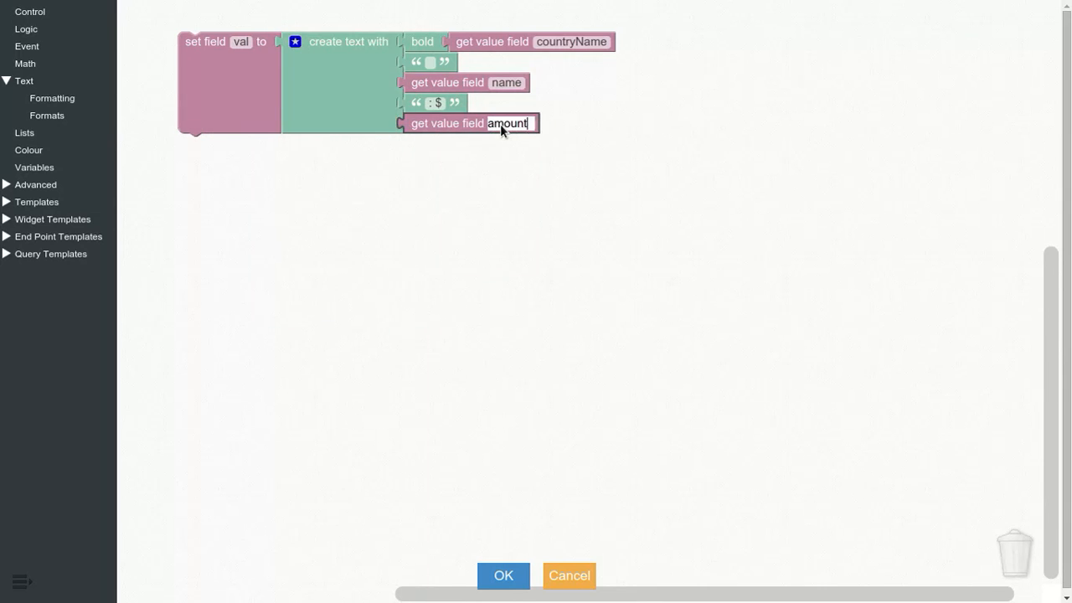
{"action": "key", "text": "Return"}
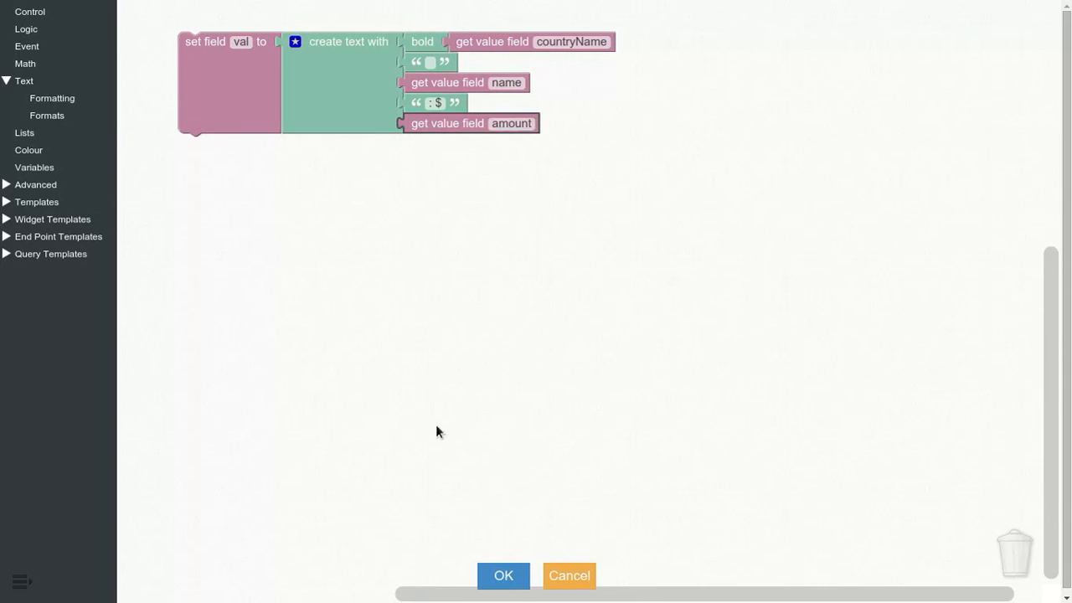
{"action": "left_click", "coordinate": [495, 574]}
Close the design to examine the formatted news ticker entries on the dashboard, and reopen the design.
{"action": "left_click", "coordinate": [519, 580]}
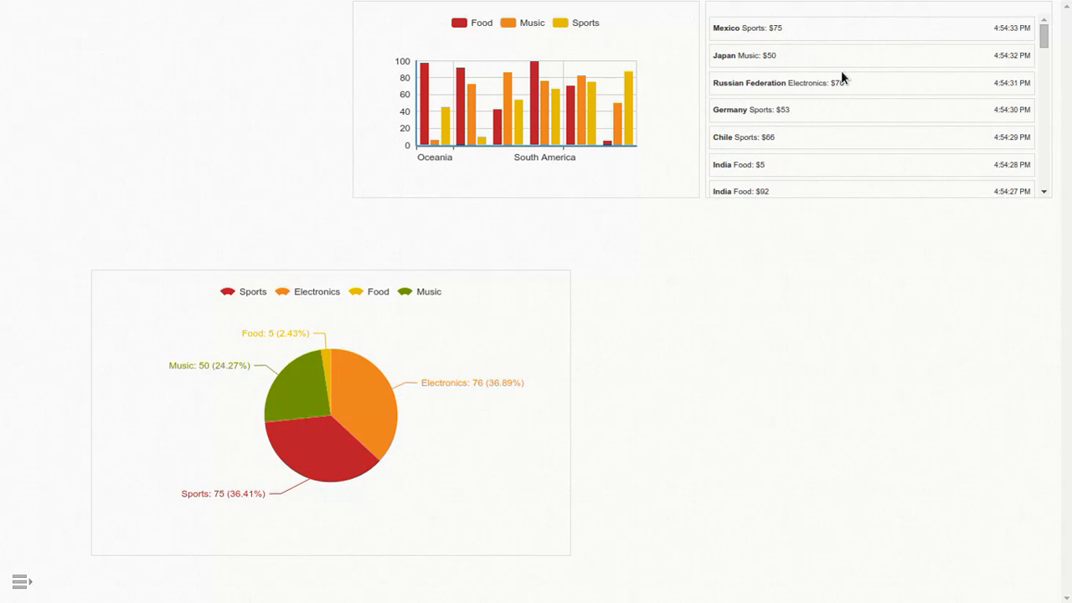
{"action": "left_click", "coordinate": [37, 581]}
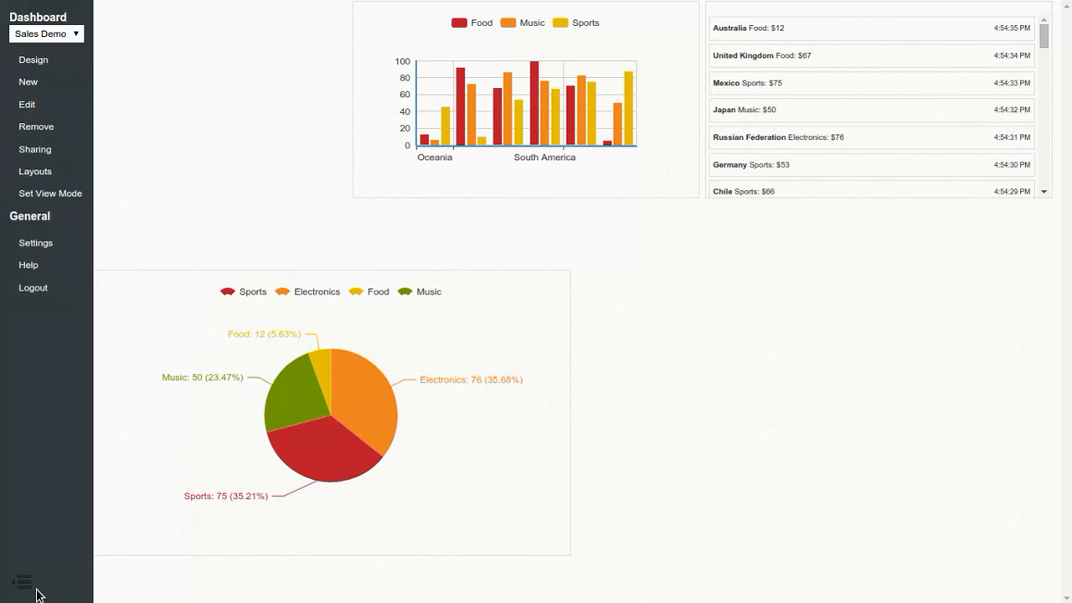
{"action": "left_click", "coordinate": [35, 60]}
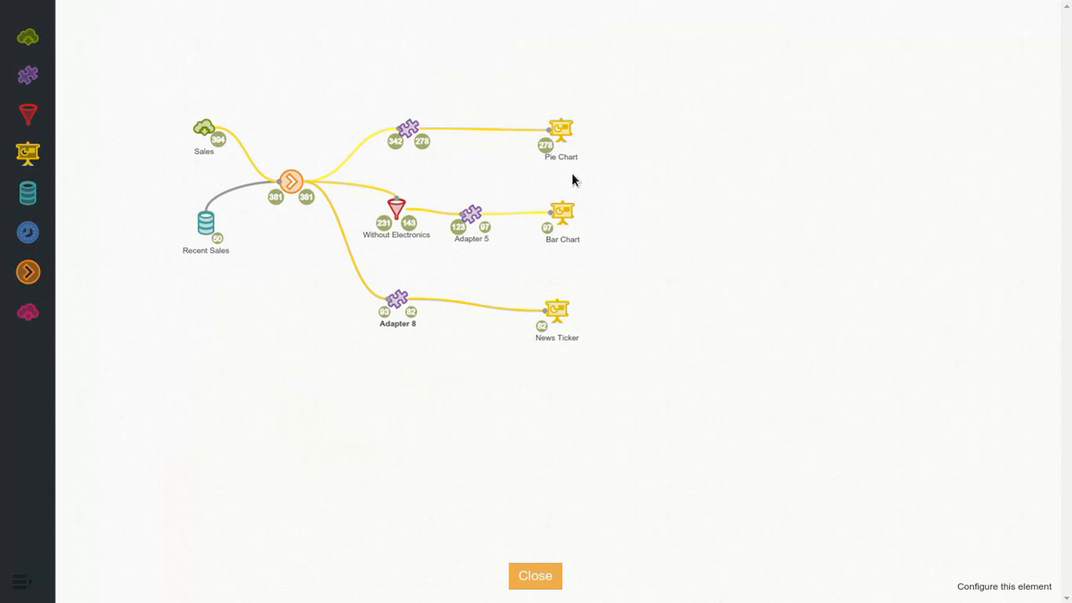
{"action": "mouse_move", "coordinate": [553, 308]}
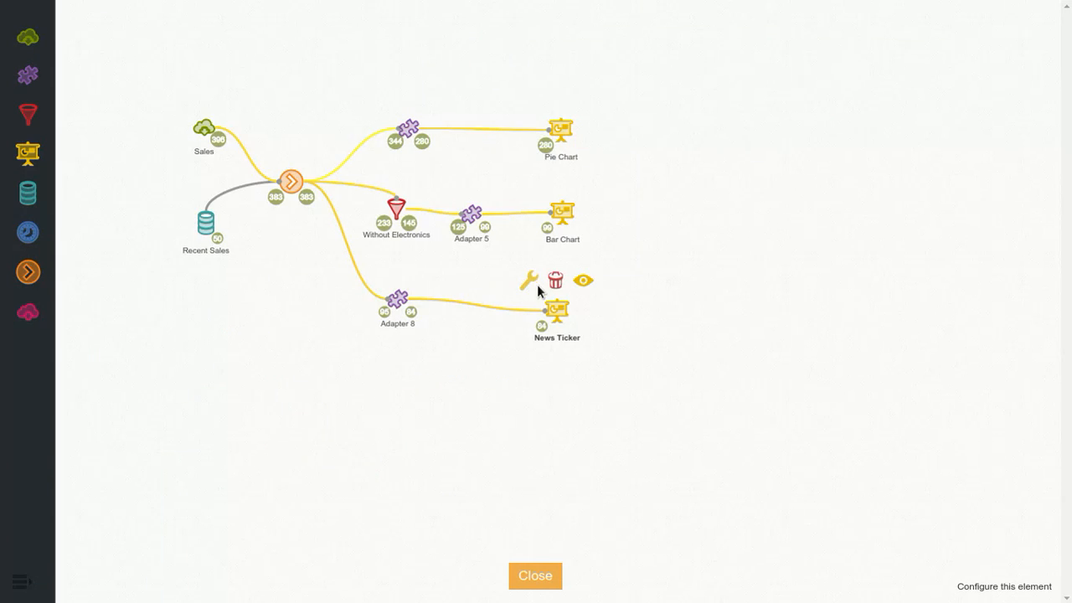
{"action": "left_click", "coordinate": [532, 282]}
{"action": "left_click", "coordinate": [558, 351]}
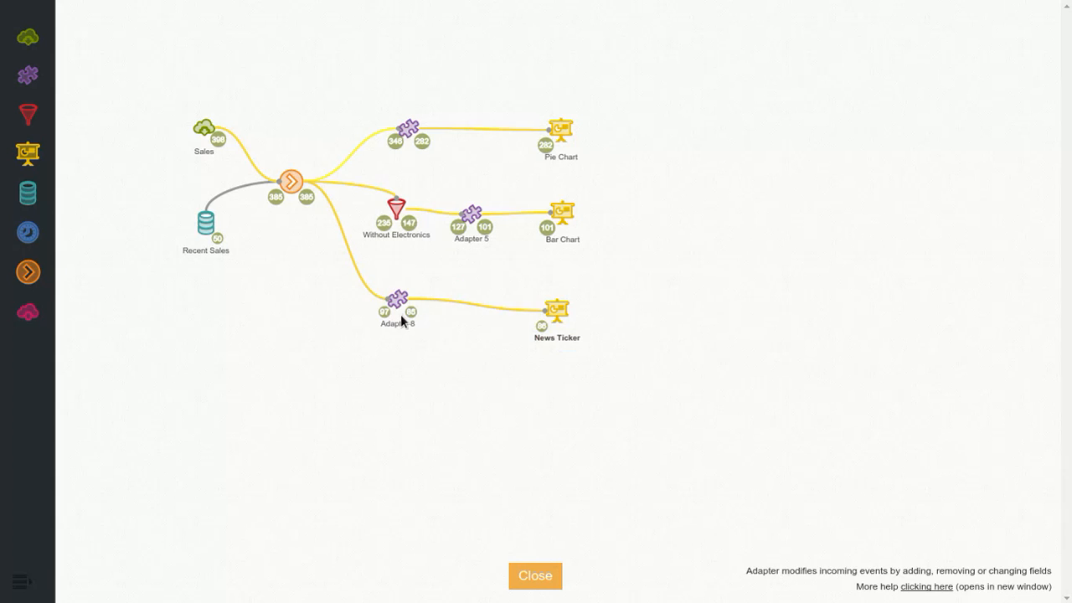
Open the news ticker's adapter and attach the Set Color by Threshold template beneath the block that sets field val.
{"action": "mouse_move", "coordinate": [405, 310]}
{"action": "left_click", "coordinate": [354, 279]}
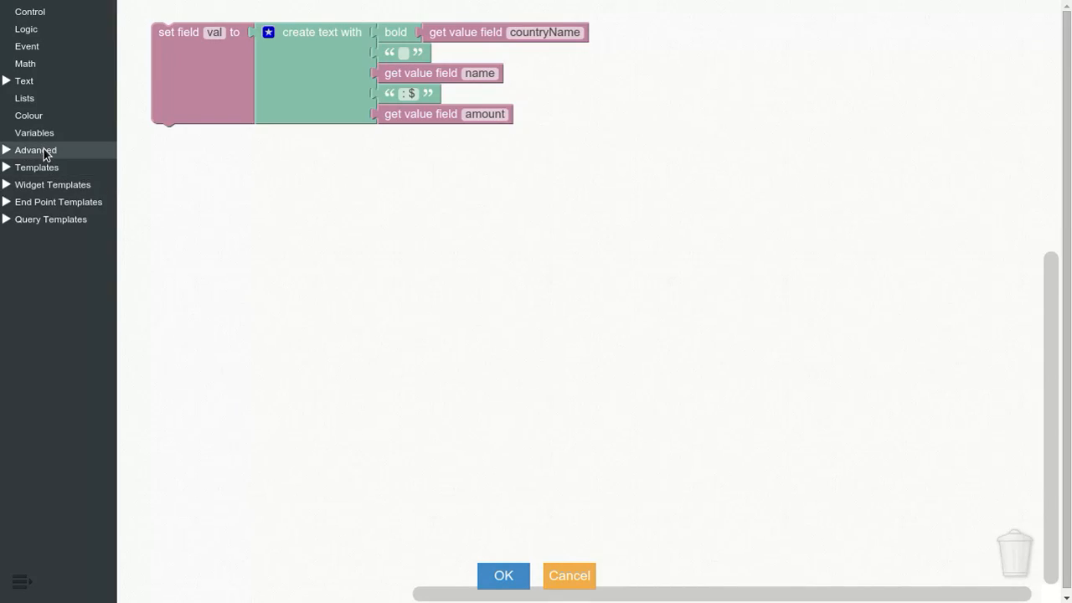
{"action": "left_click", "coordinate": [25, 151]}
{"action": "left_click", "coordinate": [25, 151]}
{"action": "left_click", "coordinate": [35, 169]}
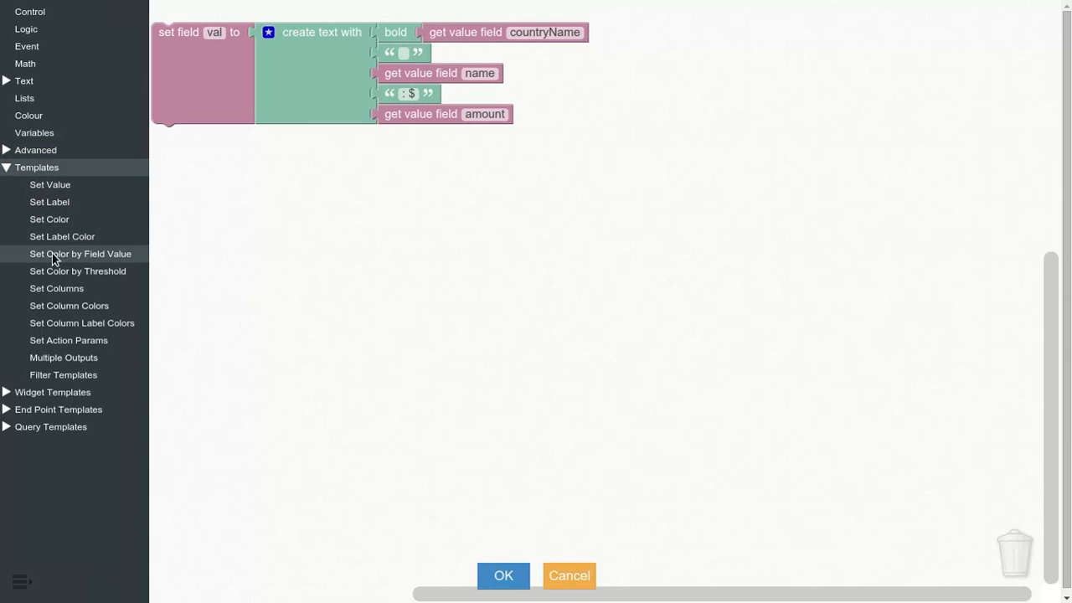
{"action": "left_click", "coordinate": [66, 269]}
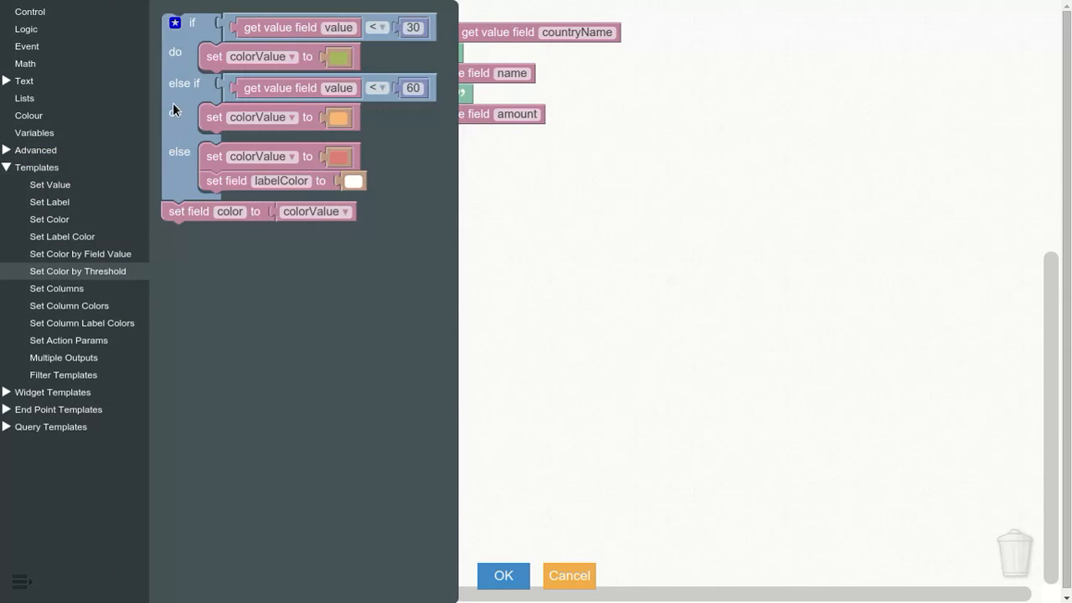
{"action": "left_click_drag", "start_coordinate": [175, 106], "coordinate": [192, 225]}
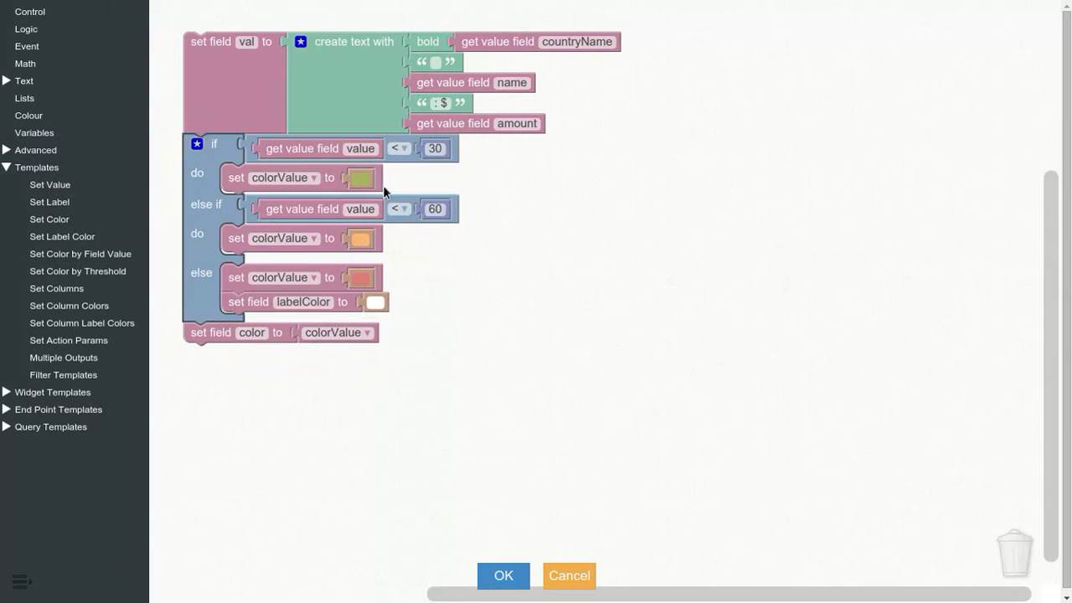
Make both threshold conditions read the amount field, and swap the red and green branches, keeping the white labelColor block with red.
{"action": "left_click", "coordinate": [374, 149]}
{"action": "type", "text": "amount"}
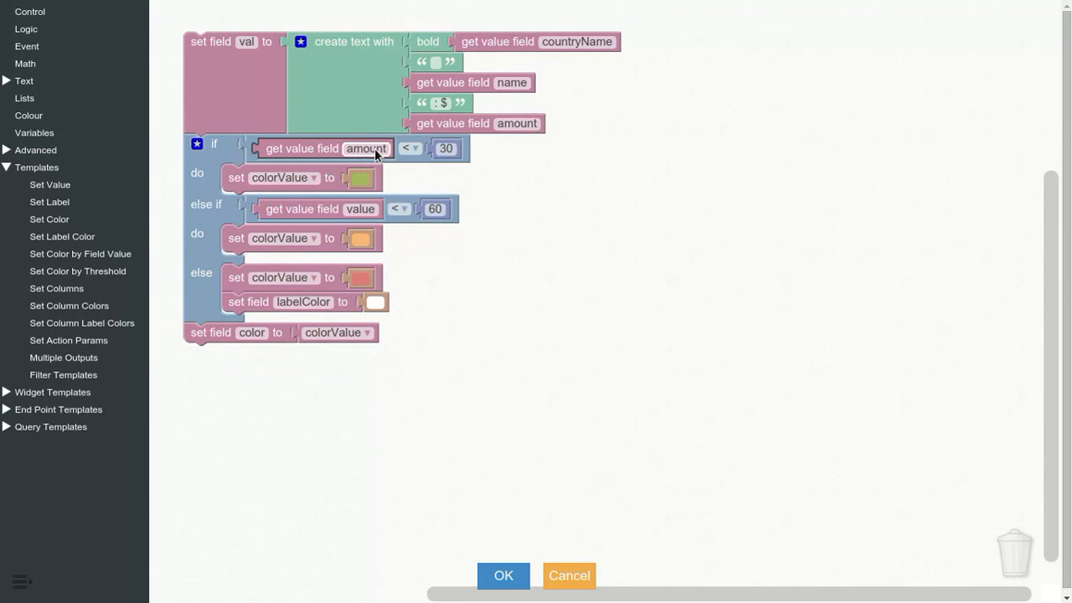
{"action": "left_click_drag", "start_coordinate": [250, 279], "coordinate": [243, 181]}
{"action": "left_click_drag", "start_coordinate": [241, 223], "coordinate": [235, 293]}
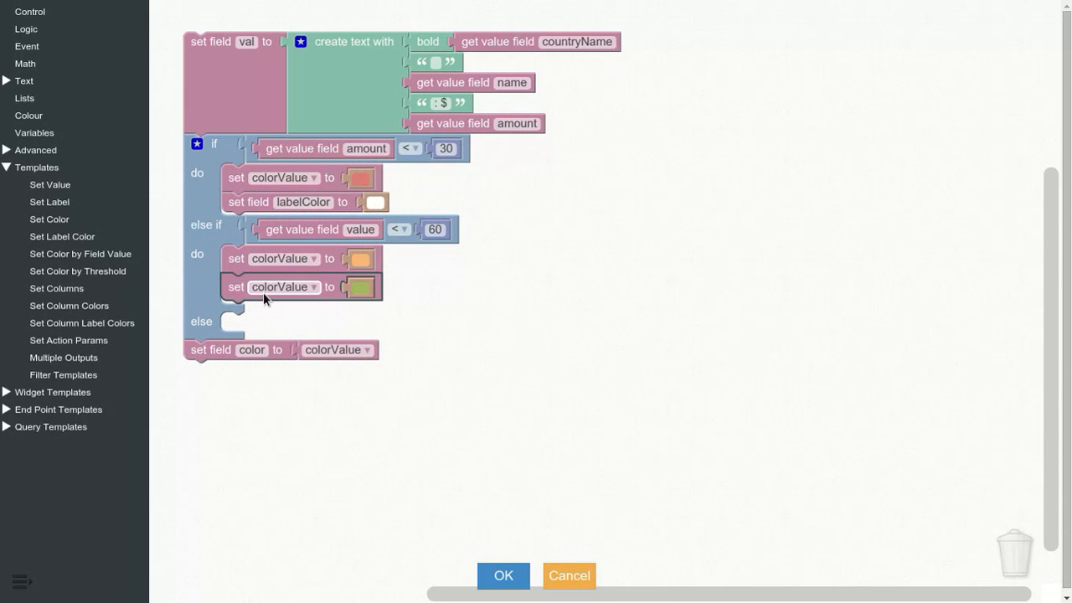
{"action": "left_click_drag", "start_coordinate": [263, 289], "coordinate": [262, 307]}
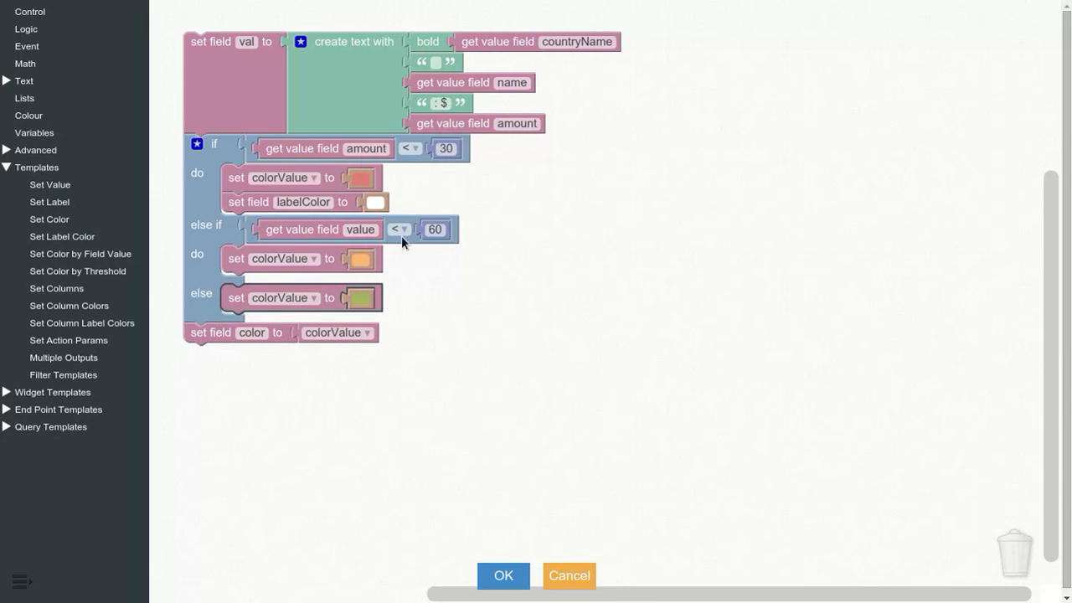
{"action": "left_click", "coordinate": [376, 235]}
{"action": "type", "text": "amount"}
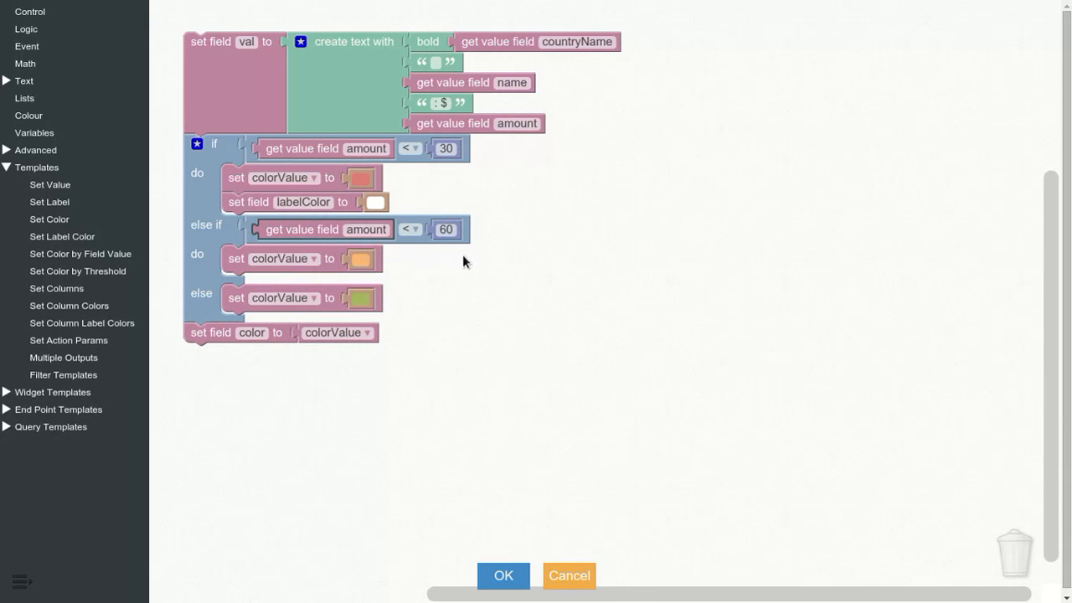
Apply the adapter's blocks, close the design to examine the coloured news ticker entries, and reopen the design.
{"action": "left_click", "coordinate": [505, 577]}
{"action": "left_click", "coordinate": [535, 576]}
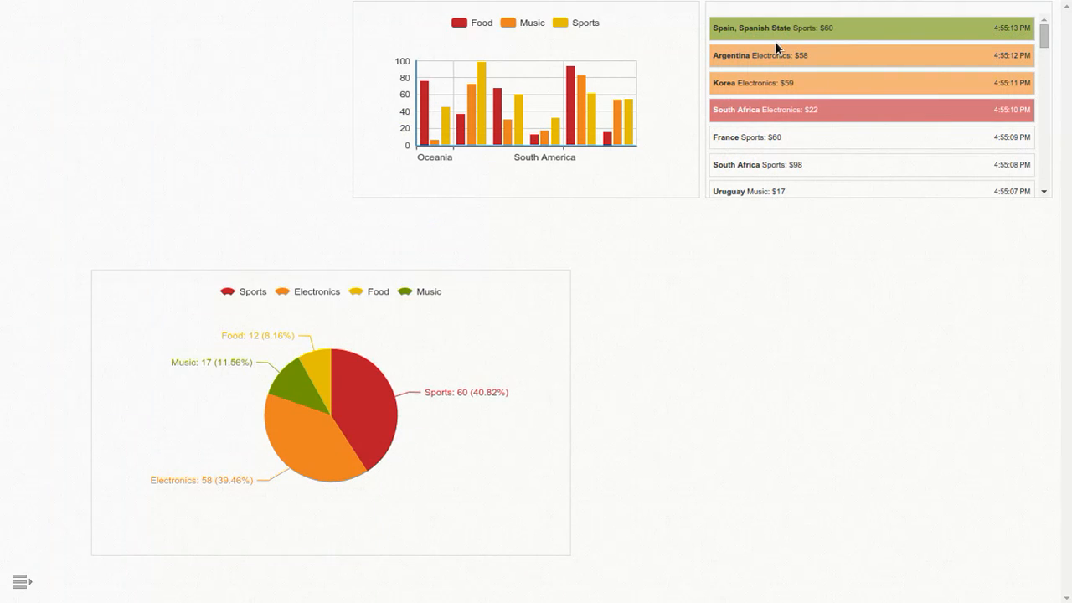
{"action": "left_click", "coordinate": [24, 581]}
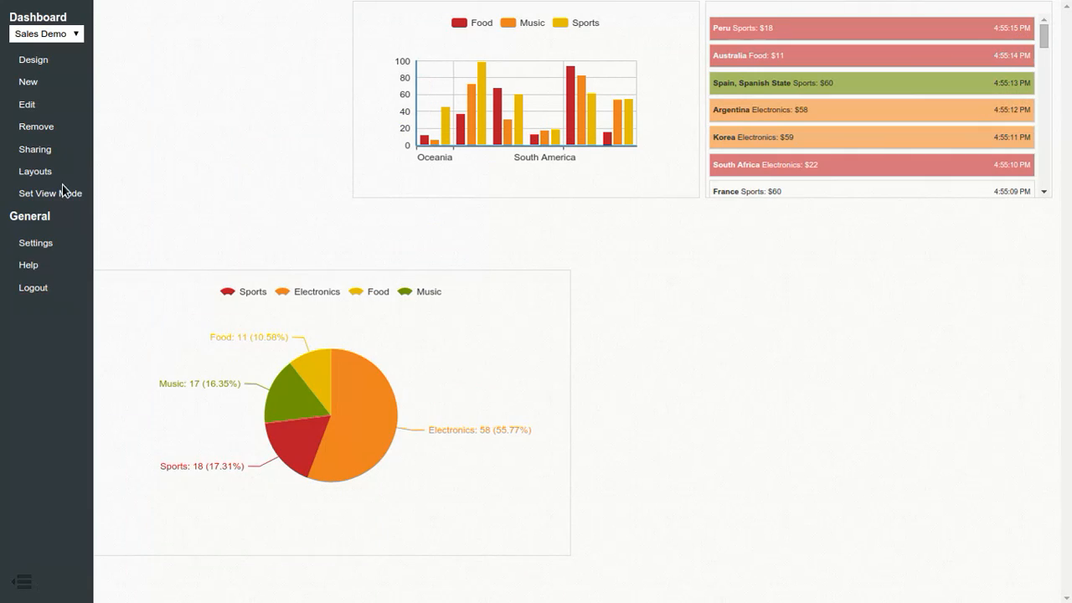
{"action": "left_click", "coordinate": [33, 60]}
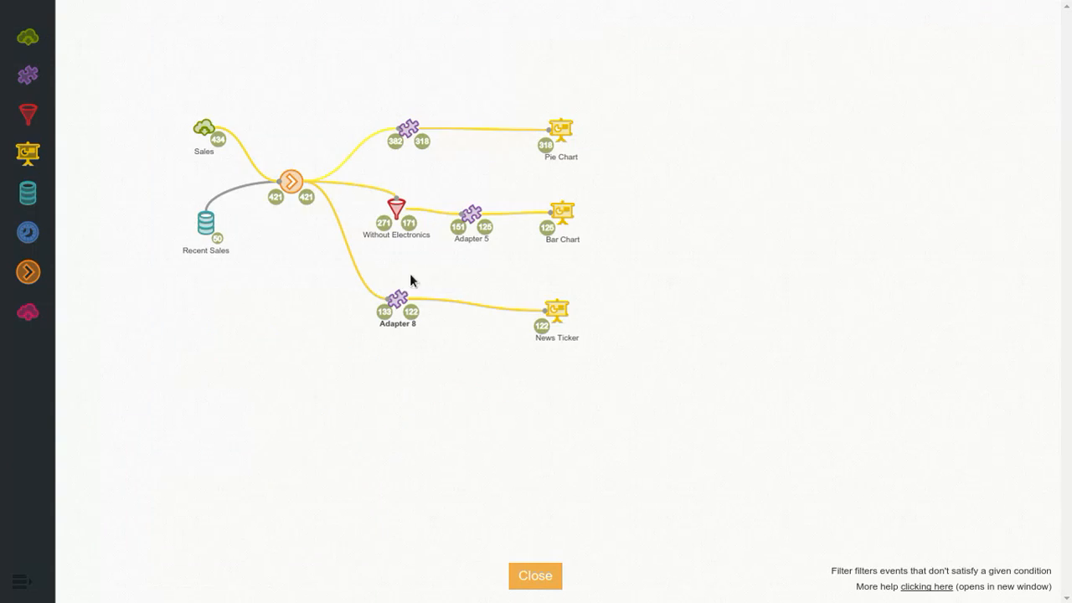
Open the news ticker's adapter and add an image block without width and height to the workspace.
{"action": "mouse_move", "coordinate": [406, 304]}
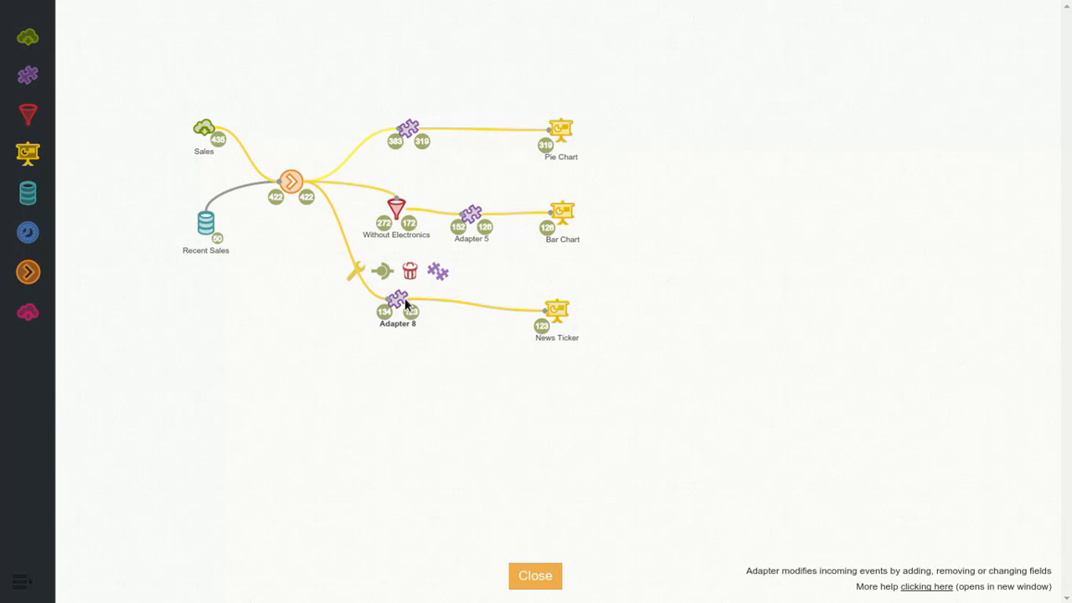
{"action": "left_click", "coordinate": [360, 279]}
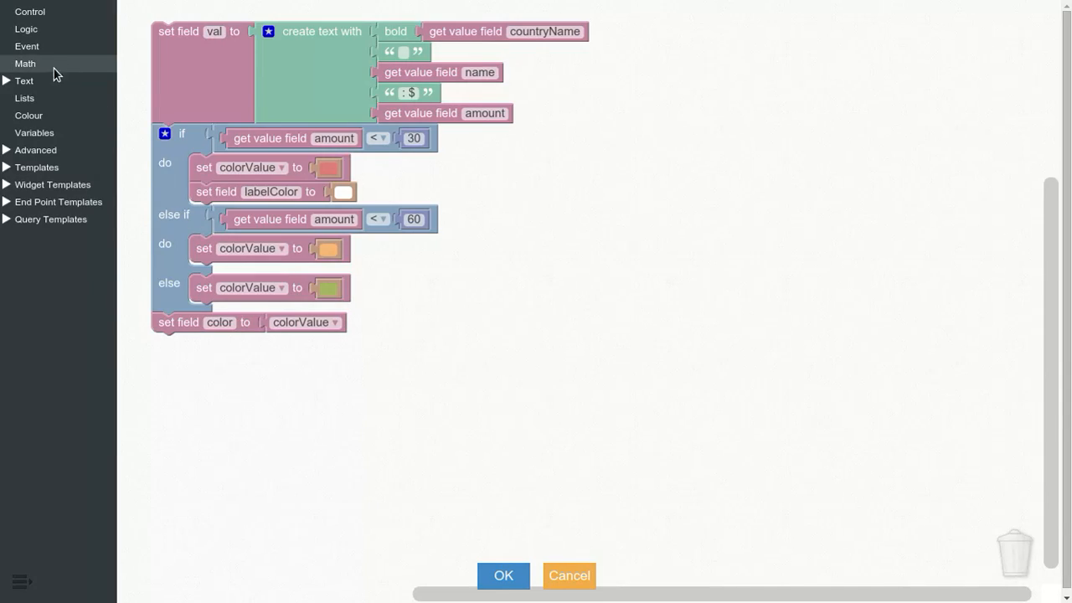
{"action": "left_click", "coordinate": [25, 82]}
{"action": "left_click", "coordinate": [67, 103]}
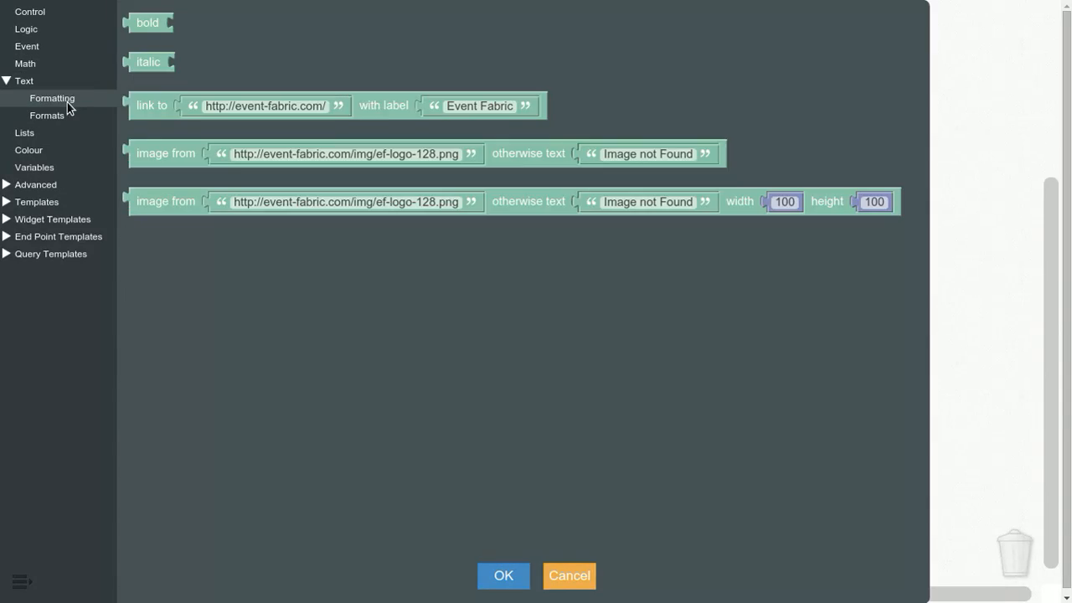
{"action": "left_click_drag", "start_coordinate": [166, 153], "coordinate": [482, 180]}
Add two empty items at the start of the text-joining block for field val.
{"action": "left_click", "coordinate": [269, 31]}
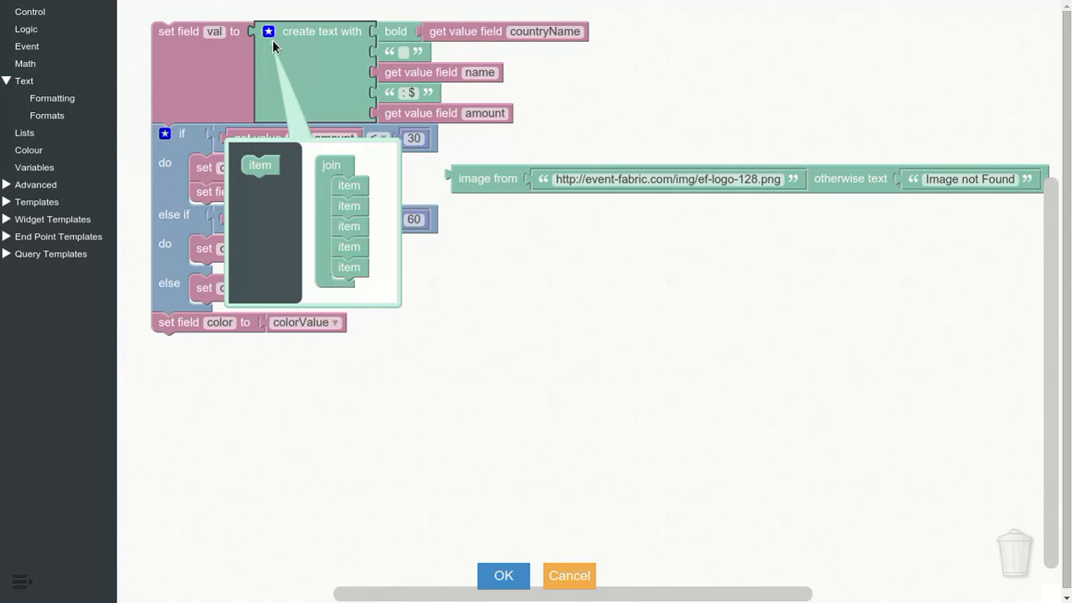
{"action": "left_click_drag", "start_coordinate": [267, 175], "coordinate": [343, 191]}
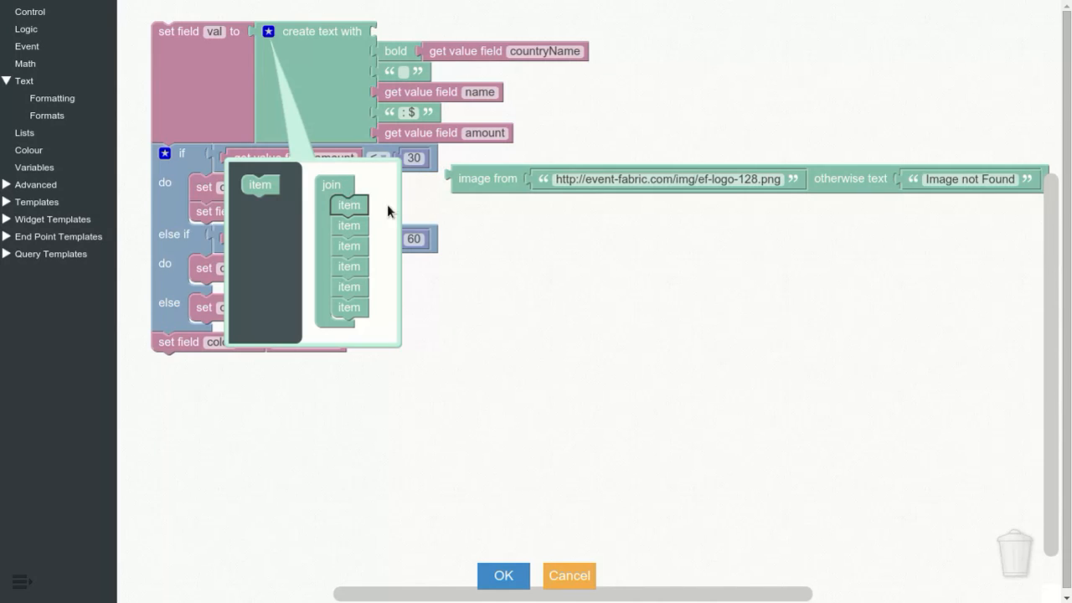
{"action": "left_click_drag", "start_coordinate": [262, 176], "coordinate": [358, 201]}
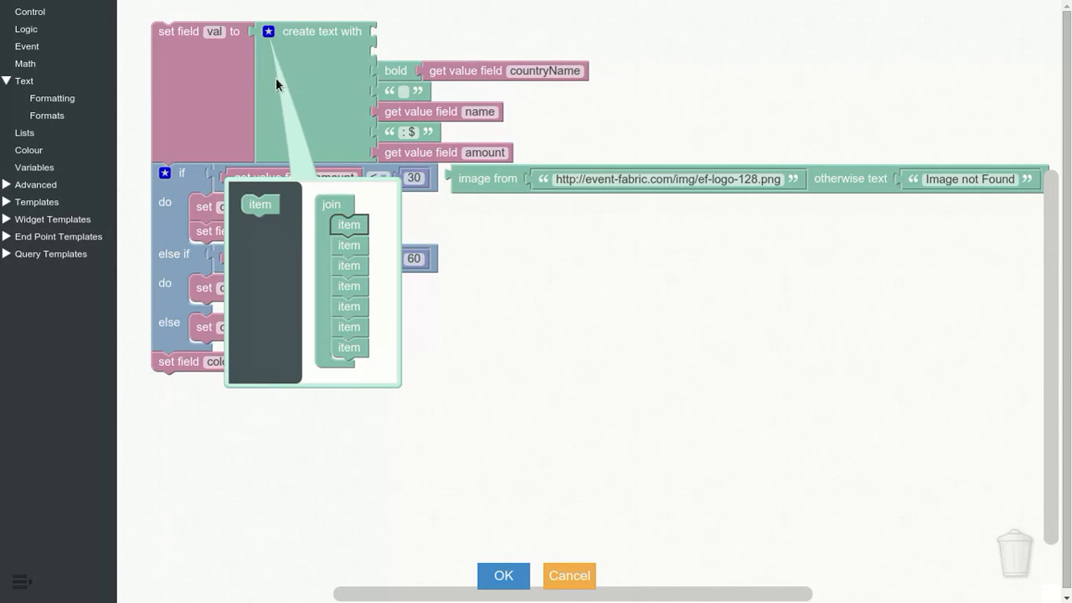
{"action": "left_click", "coordinate": [271, 33]}
Fill the second text item with a copy of the space text and the first with the image block.
{"action": "left_click", "coordinate": [386, 88]}
{"action": "key", "text": "ctrl+c"}
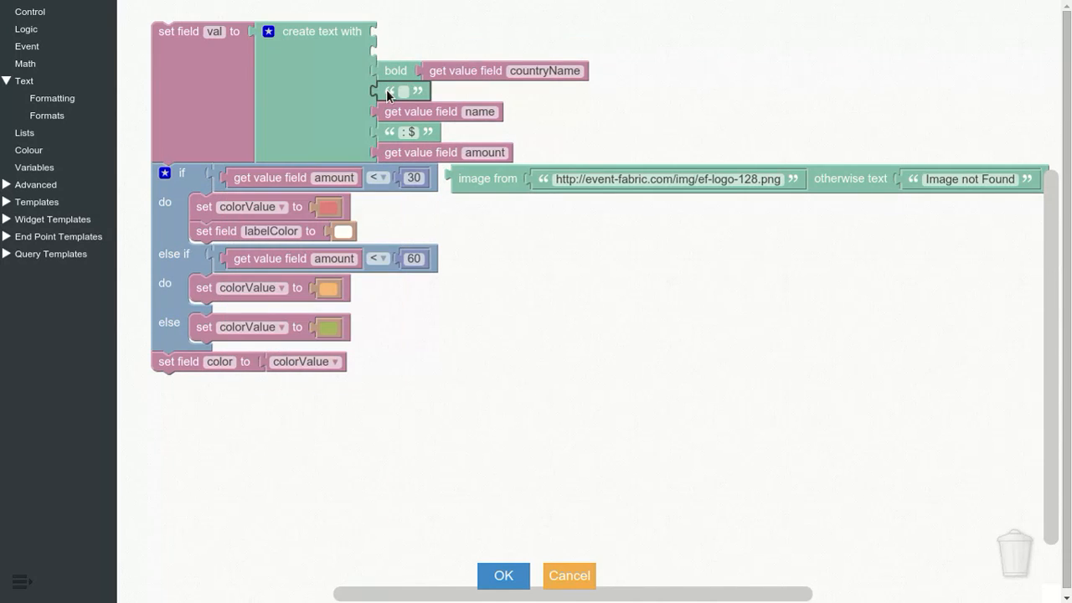
{"action": "key", "text": "ctrl+v"}
{"action": "left_click_drag", "start_coordinate": [408, 122], "coordinate": [396, 53]}
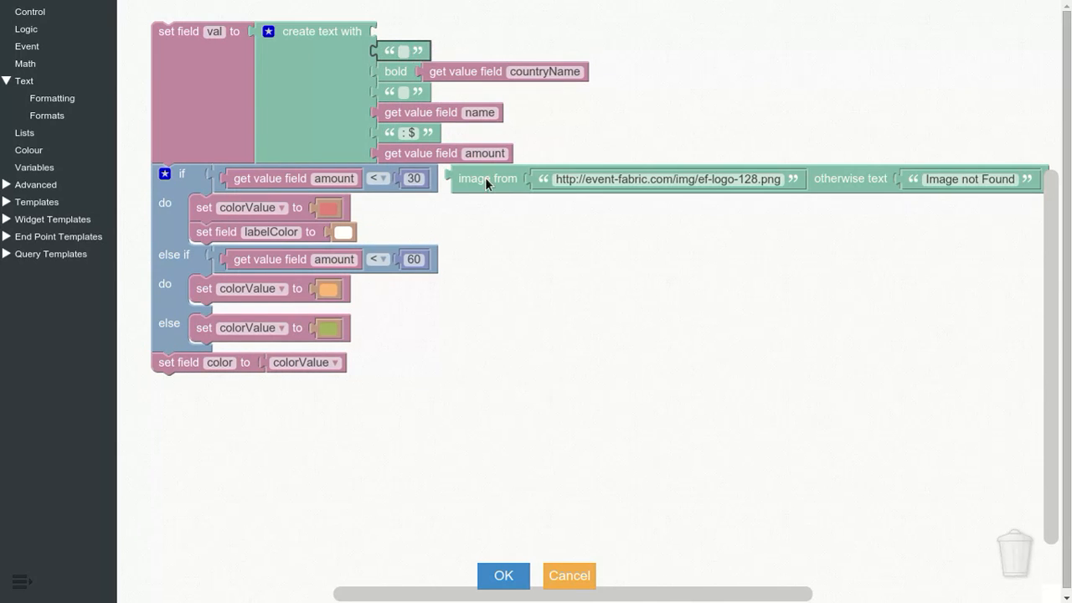
{"action": "left_click_drag", "start_coordinate": [484, 177], "coordinate": [415, 32]}
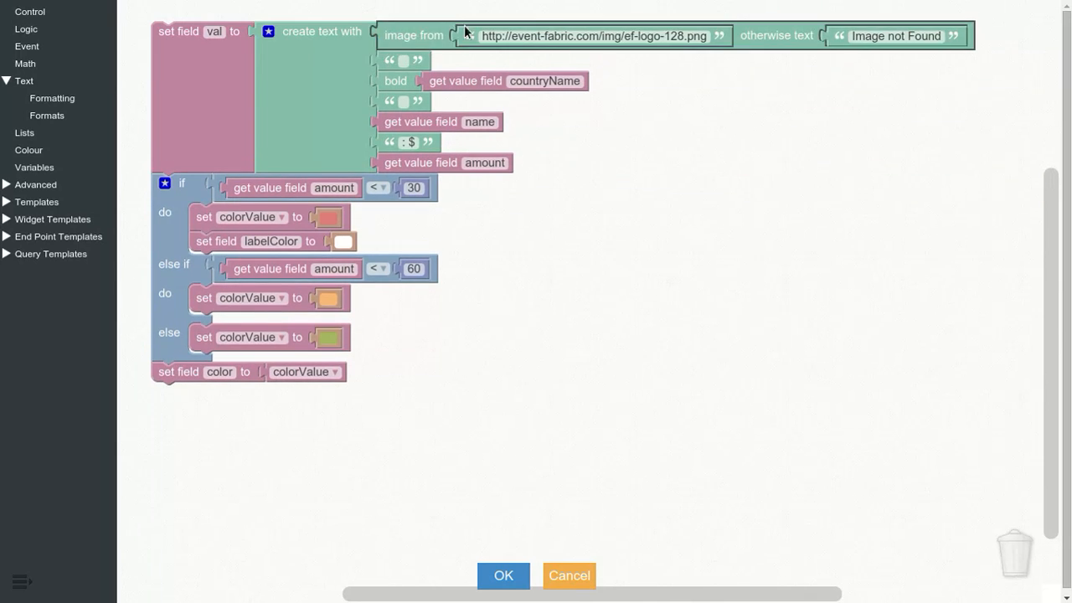
{"action": "left_click", "coordinate": [671, 46]}
{"action": "left_click", "coordinate": [633, 45]}
{"action": "left_click_drag", "start_coordinate": [618, 45], "coordinate": [705, 46]}
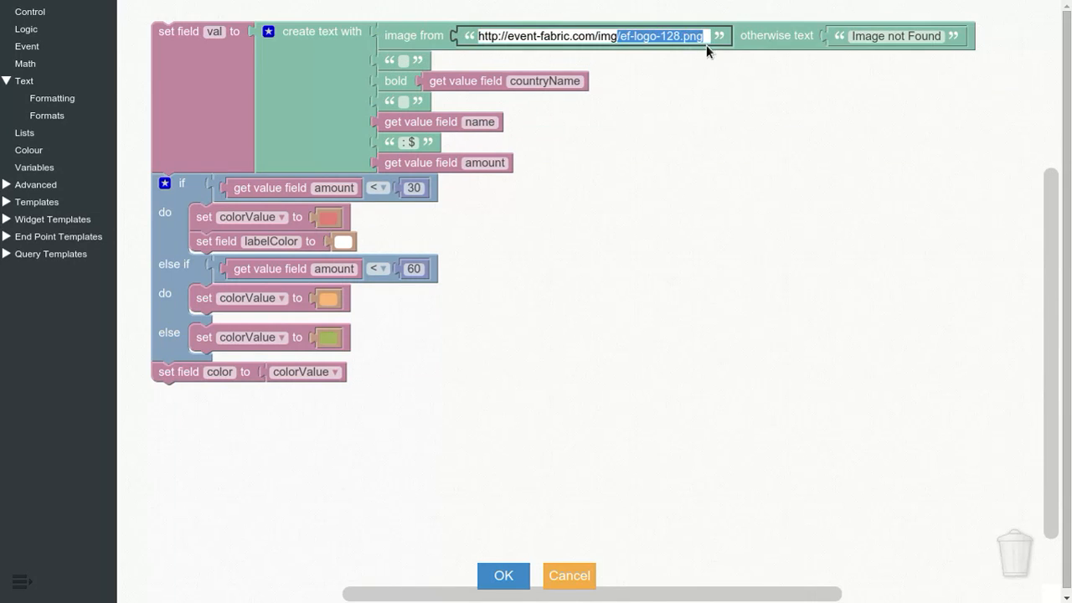
{"action": "type", "text": "/"}
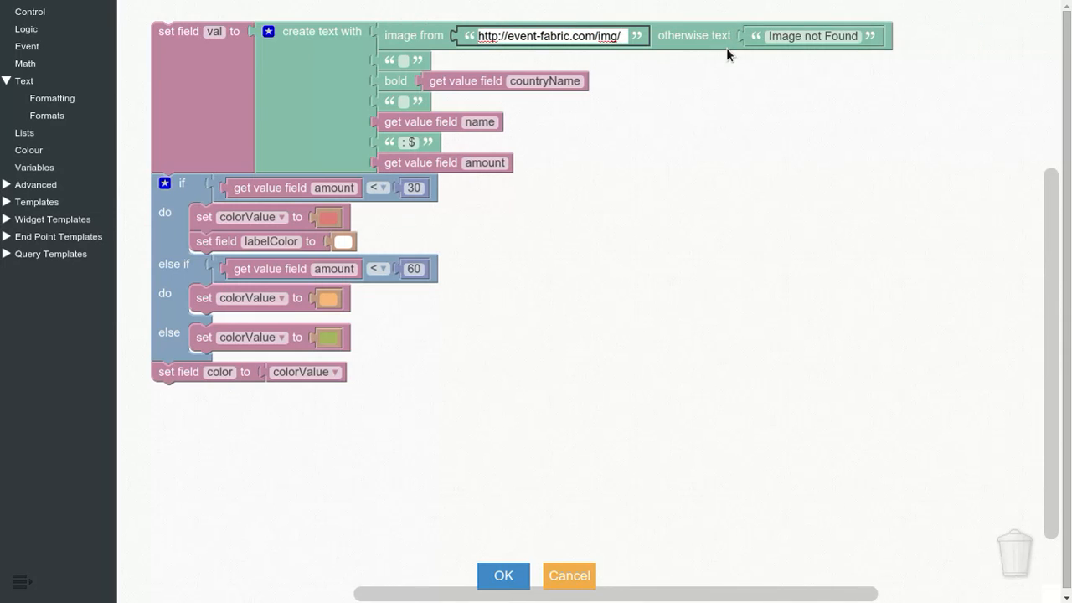
{"action": "type", "text": "flags/"}
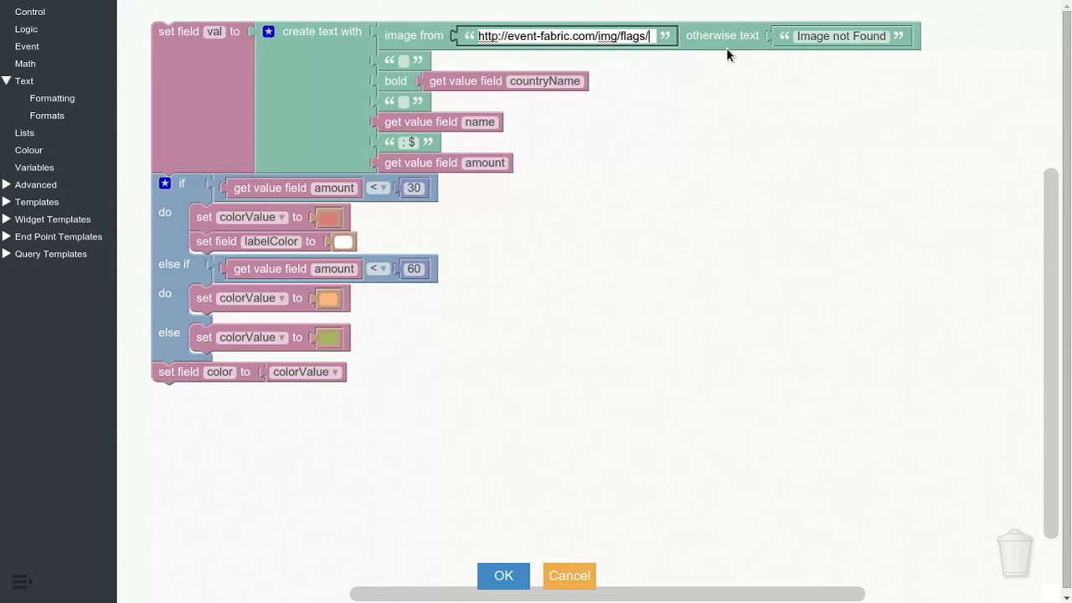
{"action": "key", "text": "Return"}
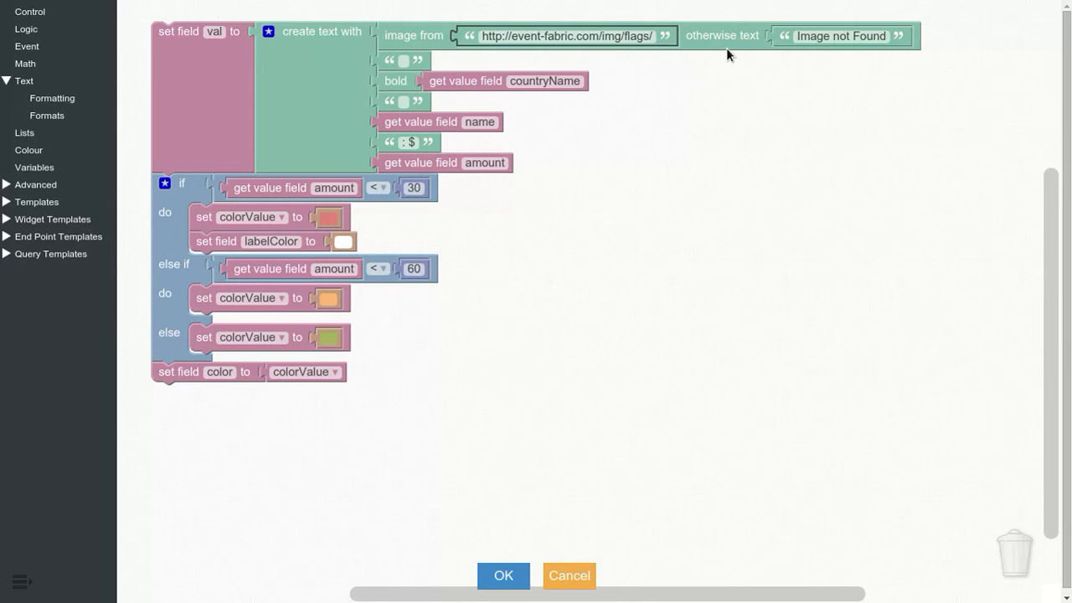
Add a new create text block to the workspace and move the flags address into its first item.
{"action": "left_click", "coordinate": [57, 98]}
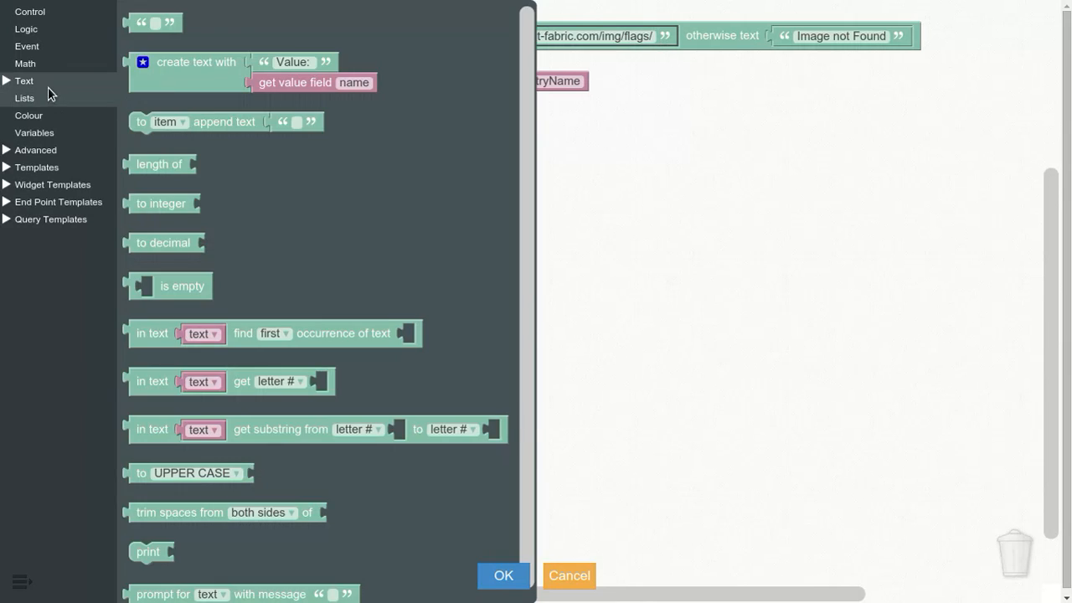
{"action": "left_click_drag", "start_coordinate": [178, 68], "coordinate": [606, 144]}
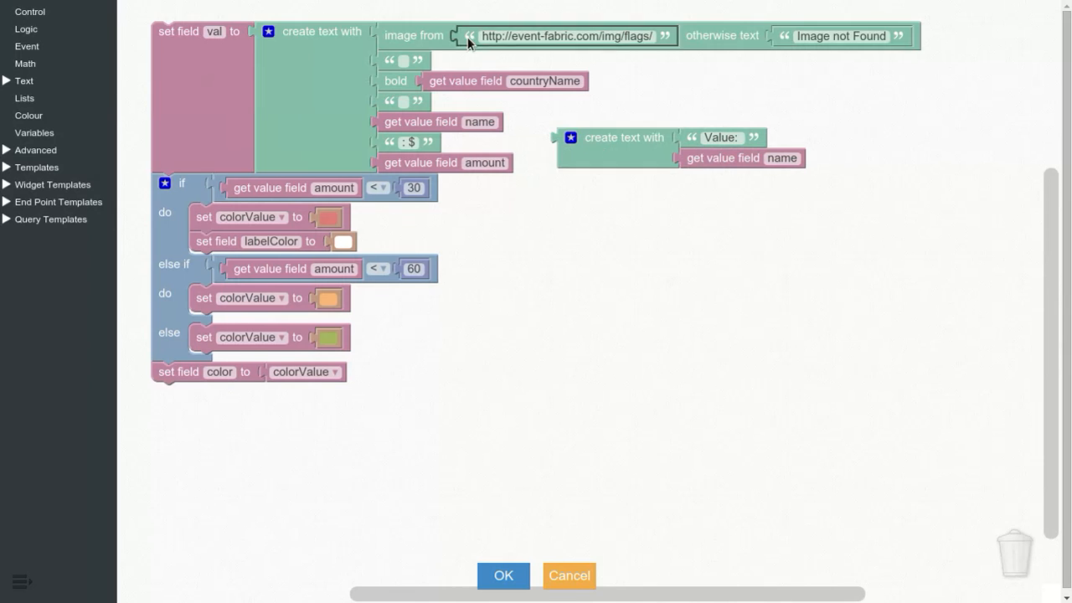
{"action": "left_click_drag", "start_coordinate": [467, 37], "coordinate": [693, 137]}
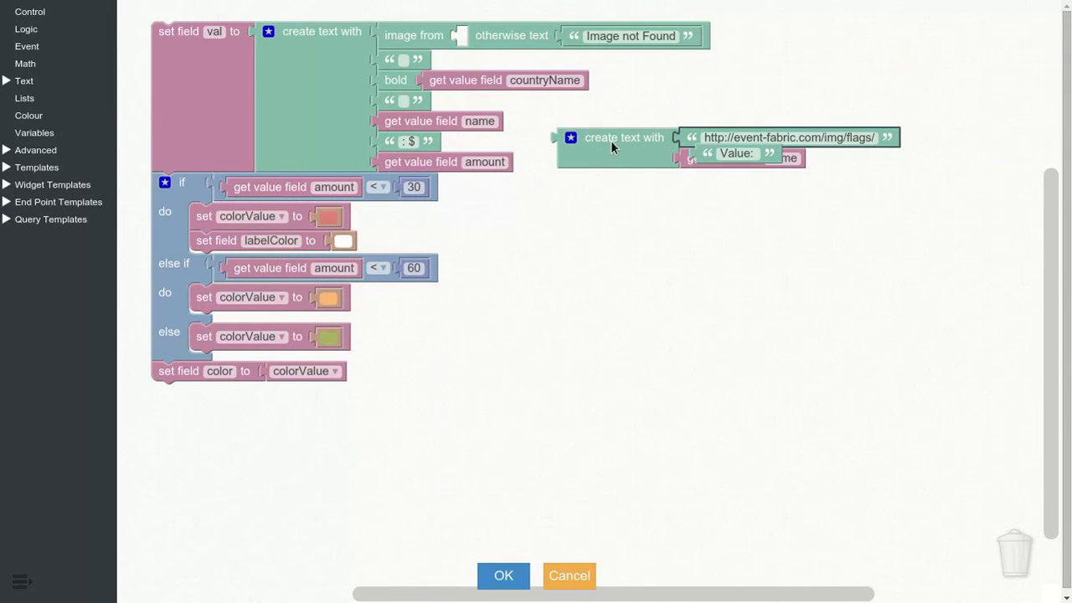
Add a third item to the new create text block and fill it with the spare text block changed to ".png".
{"action": "left_click", "coordinate": [571, 137]}
{"action": "left_click_drag", "start_coordinate": [570, 37], "coordinate": [661, 96]}
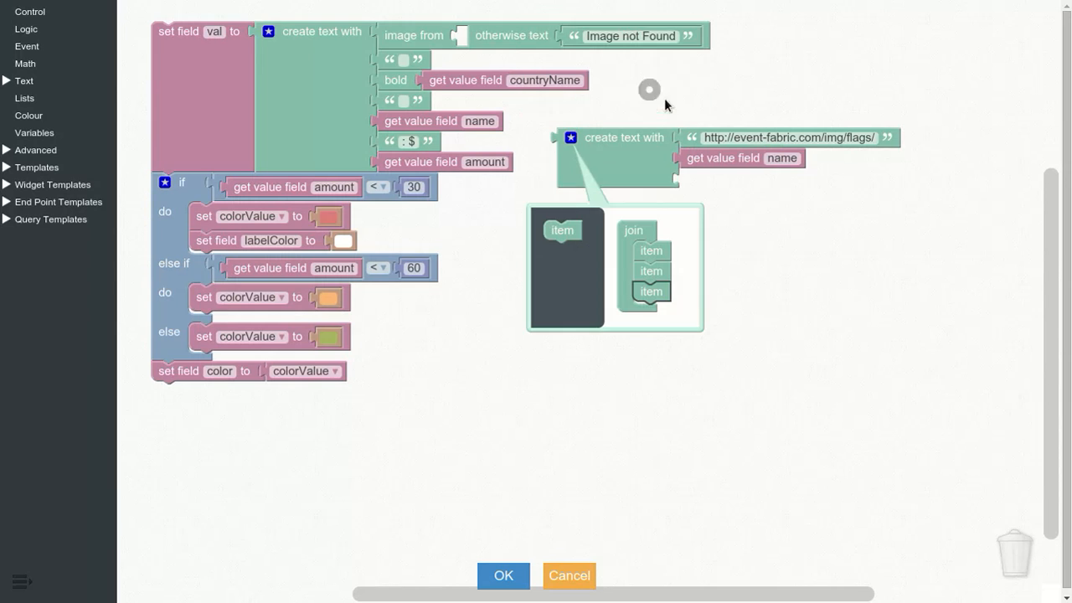
{"action": "left_click", "coordinate": [574, 140]}
{"action": "left_click_drag", "start_coordinate": [605, 165], "coordinate": [609, 241]}
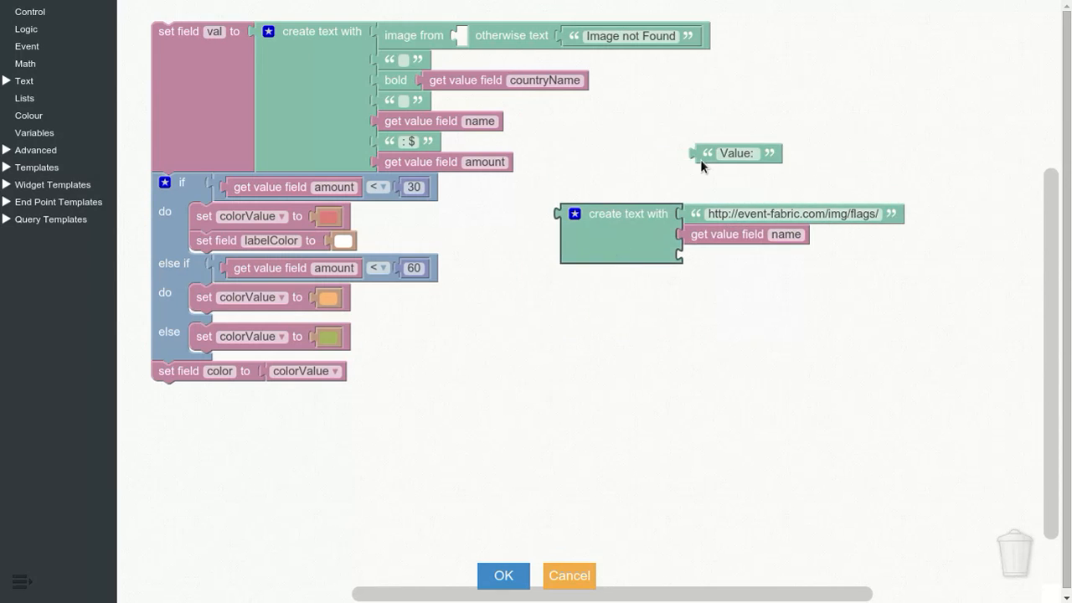
{"action": "left_click_drag", "start_coordinate": [700, 165], "coordinate": [732, 253]}
{"action": "left_click", "coordinate": [734, 257]}
{"action": "key", "text": "BackSpace"}
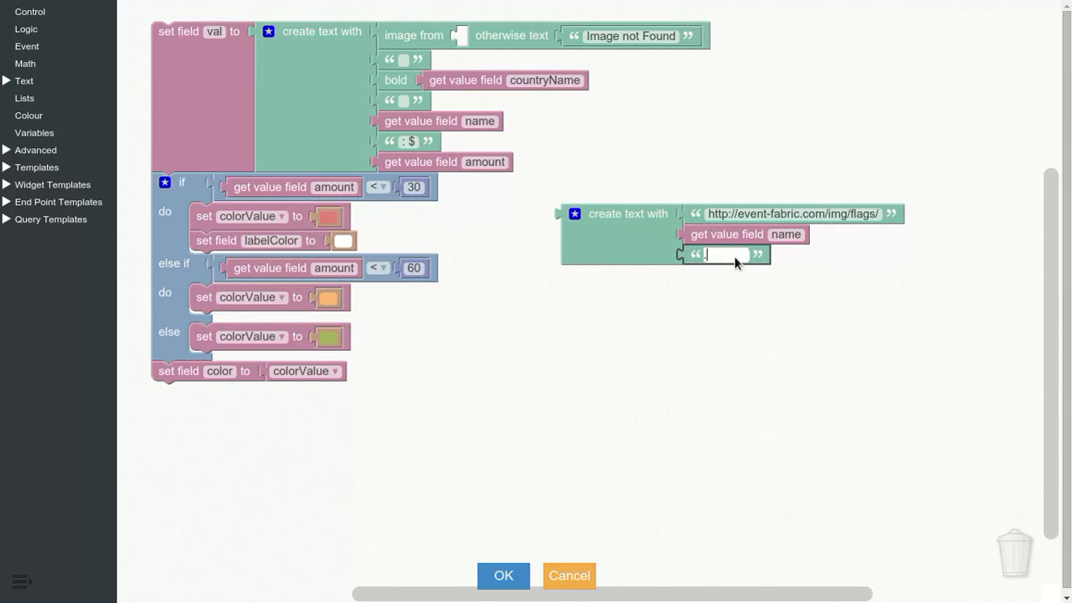
{"action": "type", "text": ".png"}
Set the value field between the flags address and ".png" to countryCode.
{"action": "left_click", "coordinate": [786, 236]}
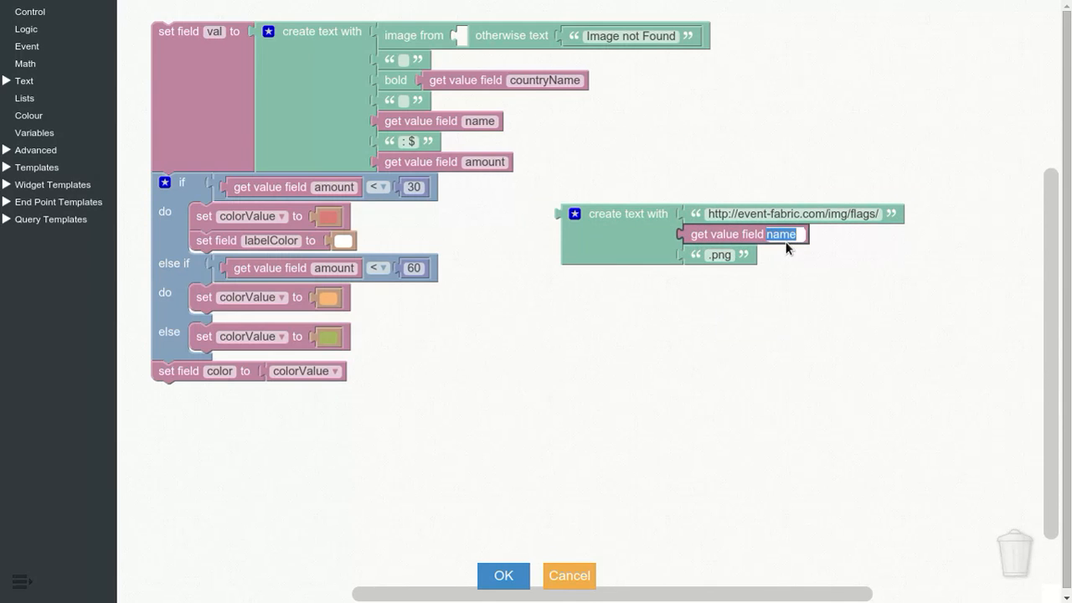
{"action": "type", "text": "countr"}
{"action": "key", "text": "BackSpace"}
{"action": "key", "text": "BackSpace"}
{"action": "key", "text": "BackSpace"}
{"action": "key", "text": "BackSpace"}
{"action": "key", "text": "BackSpace"}
{"action": "key", "text": "BackSpace"}
{"action": "type", "text": "countryCode"}
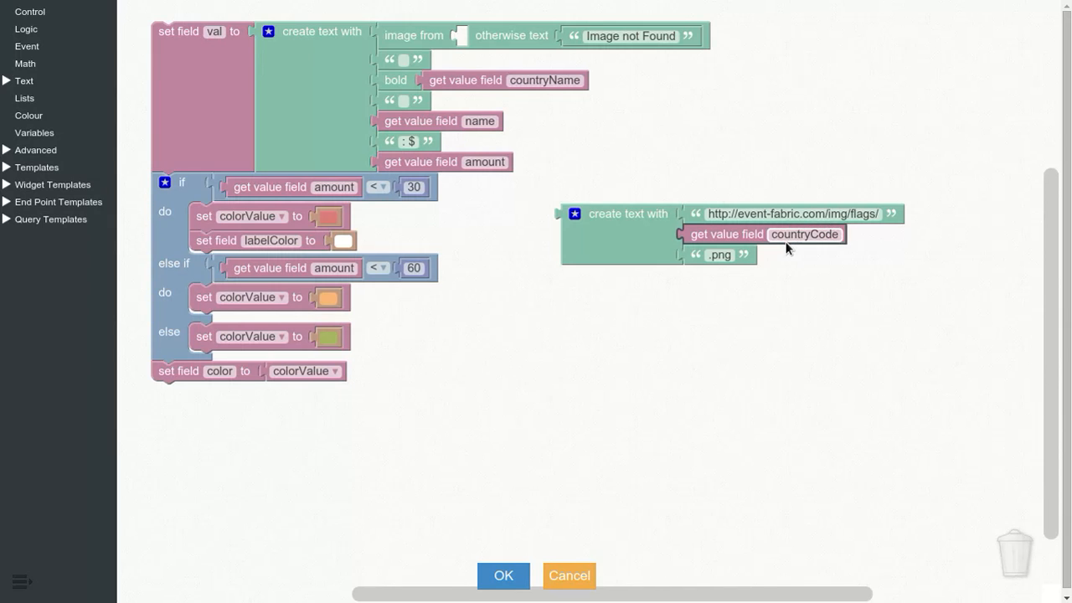
Plug the assembled flag address into the image block's source and clear its alternative text.
{"action": "left_click_drag", "start_coordinate": [626, 248], "coordinate": [522, 73]}
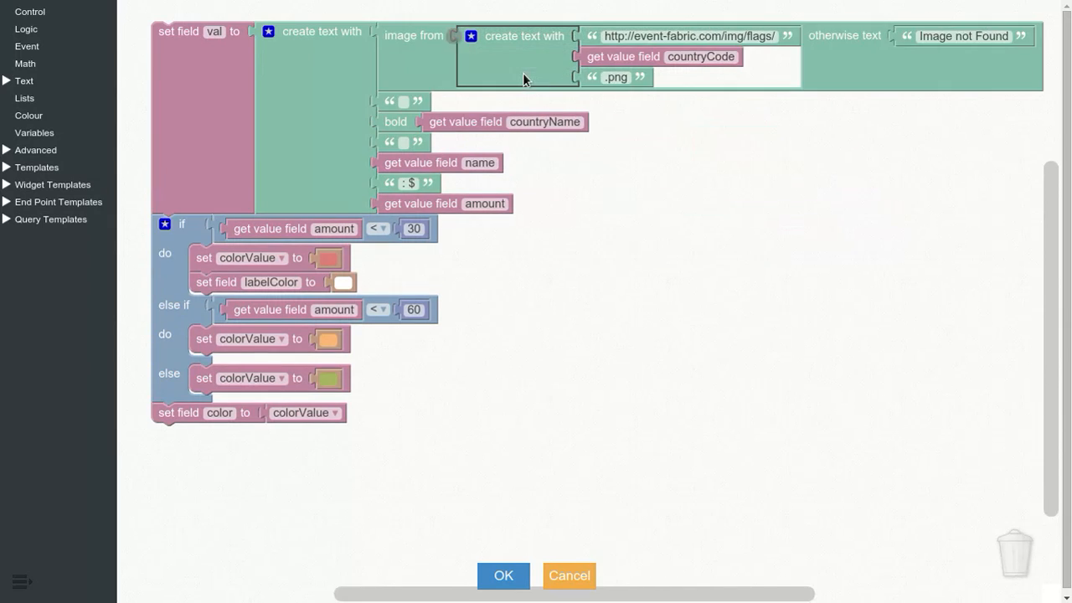
{"action": "left_click", "coordinate": [942, 41]}
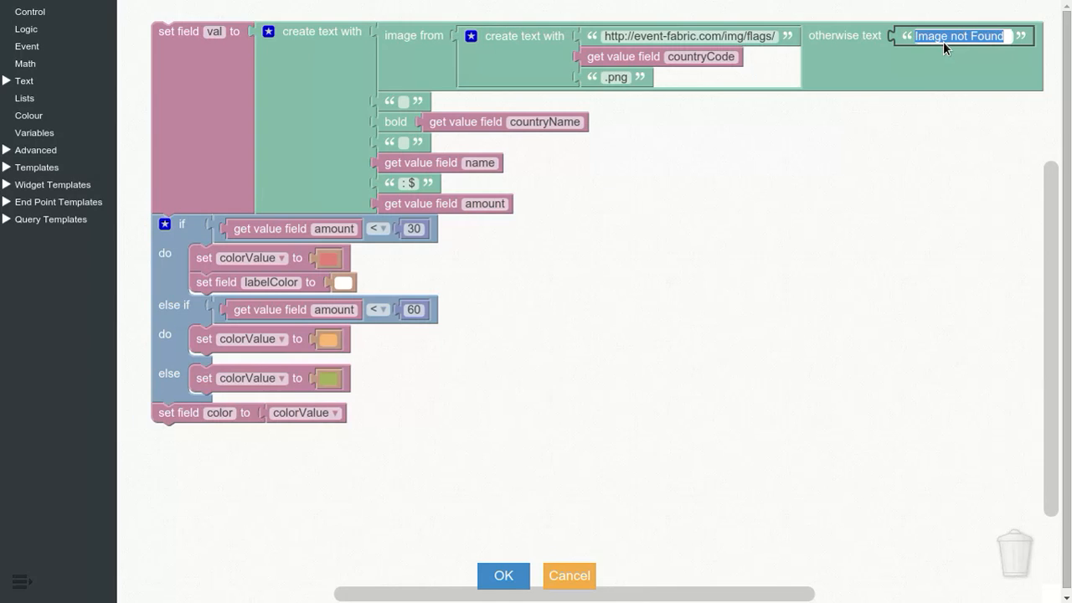
{"action": "key", "text": "BackSpace"}
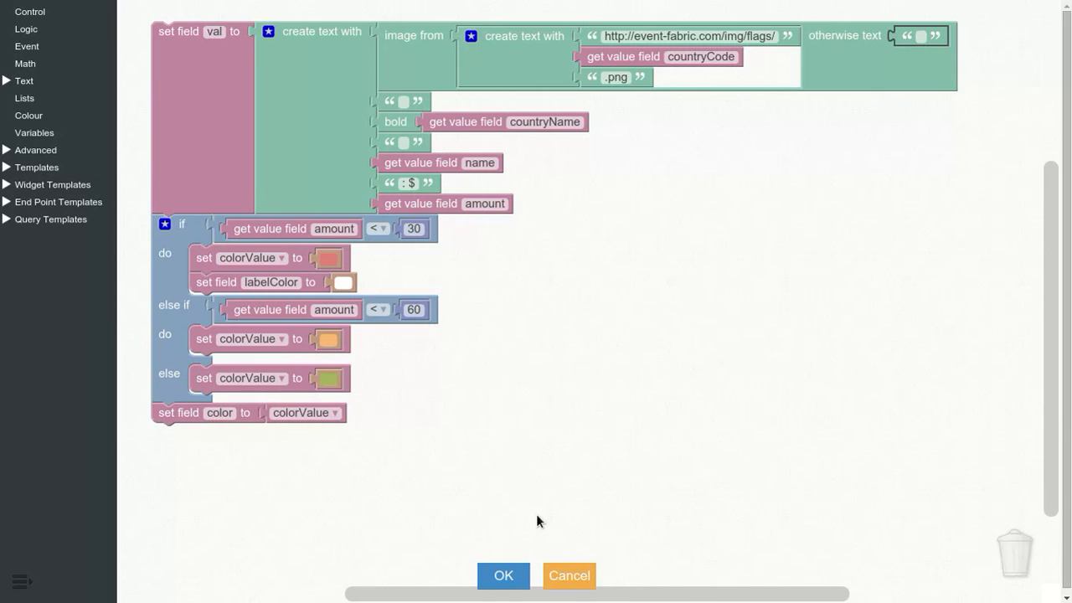
Save the news ticker adapter's blocks and close the design view to return to the dashboard.
{"action": "left_click", "coordinate": [509, 575]}
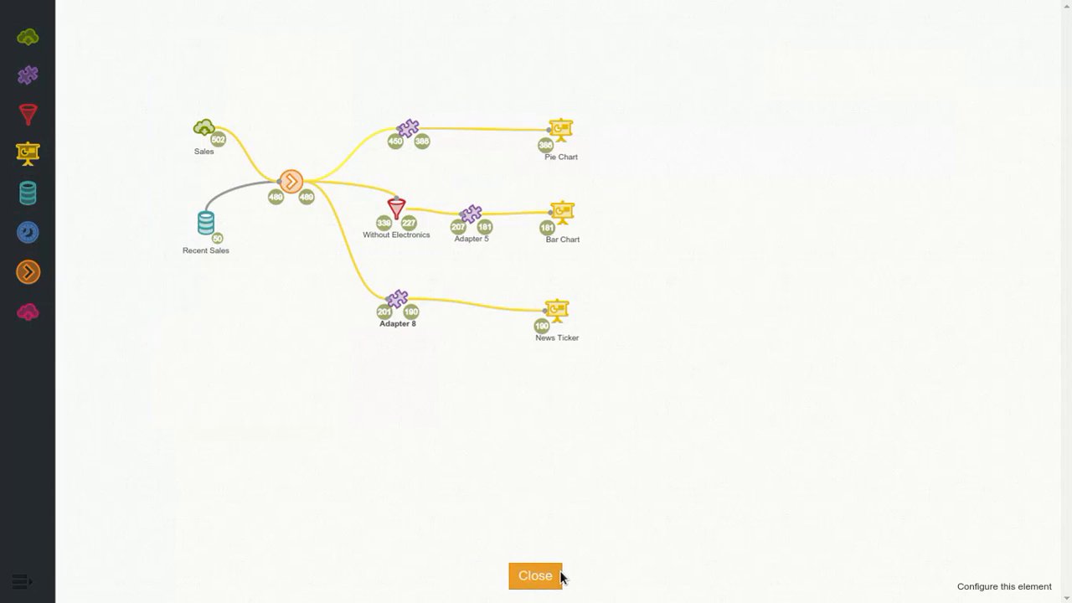
{"action": "left_click", "coordinate": [558, 576]}
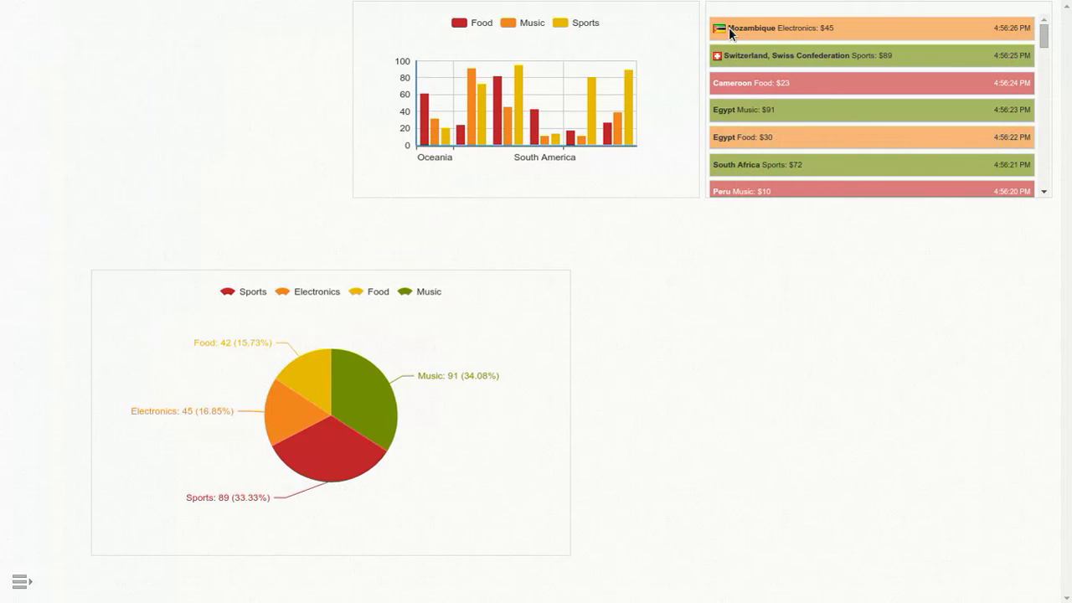
Reopen the dashboard design and clear the name of Adapter 8, which feeds the News Ticker.
{"action": "left_click", "coordinate": [28, 586]}
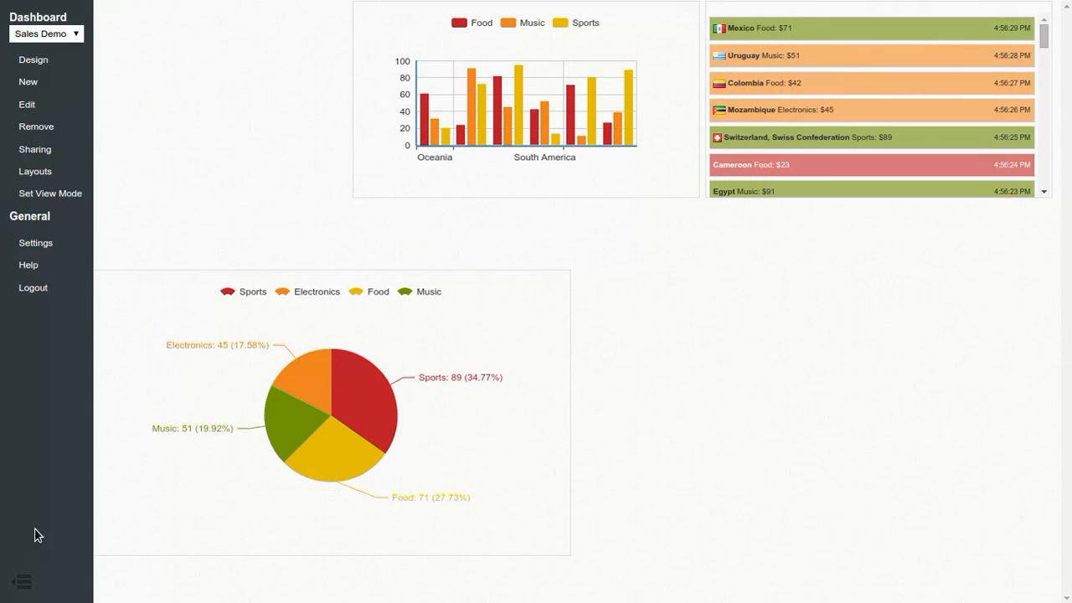
{"action": "left_click", "coordinate": [38, 98]}
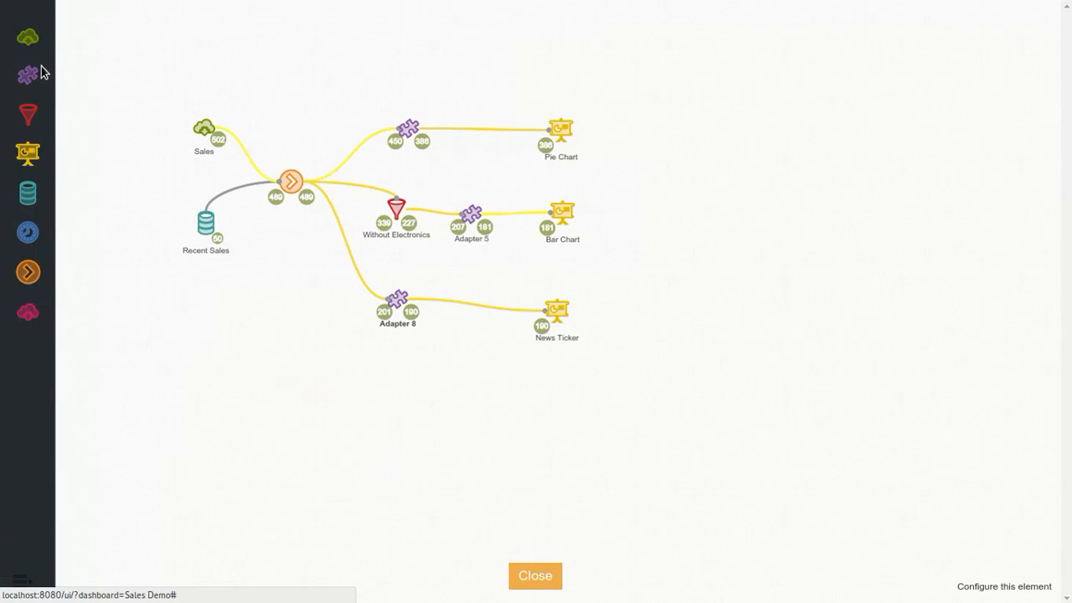
{"action": "double_click", "coordinate": [408, 322]}
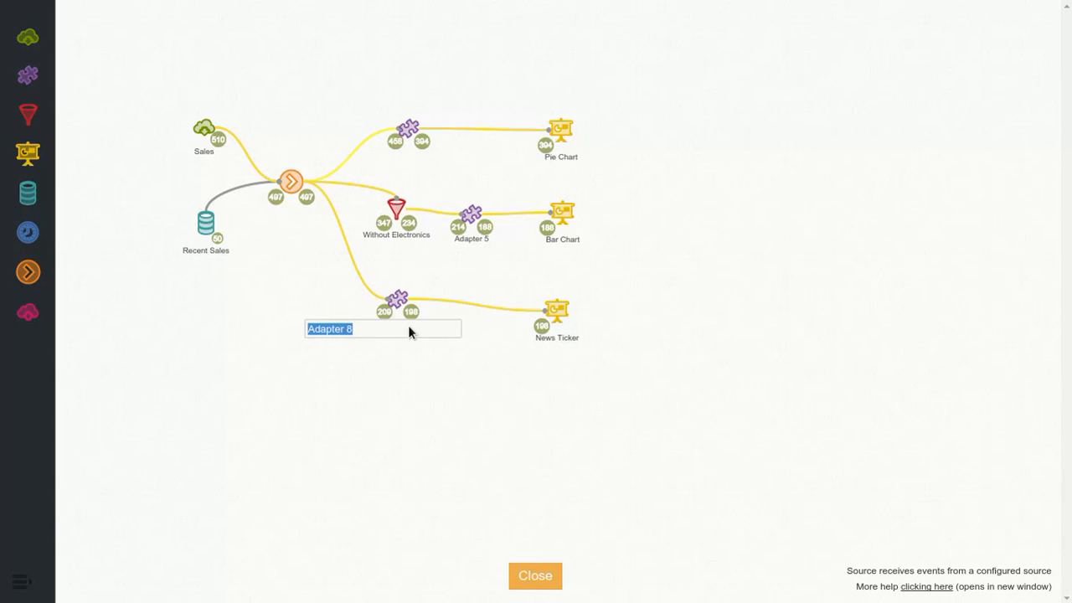
{"action": "key", "text": "BackSpace"}
{"action": "key", "text": "Return"}
Examine the output events of the adapter feeding the News Ticker, including their val, labelColor and color fields.
{"action": "left_click", "coordinate": [417, 312]}
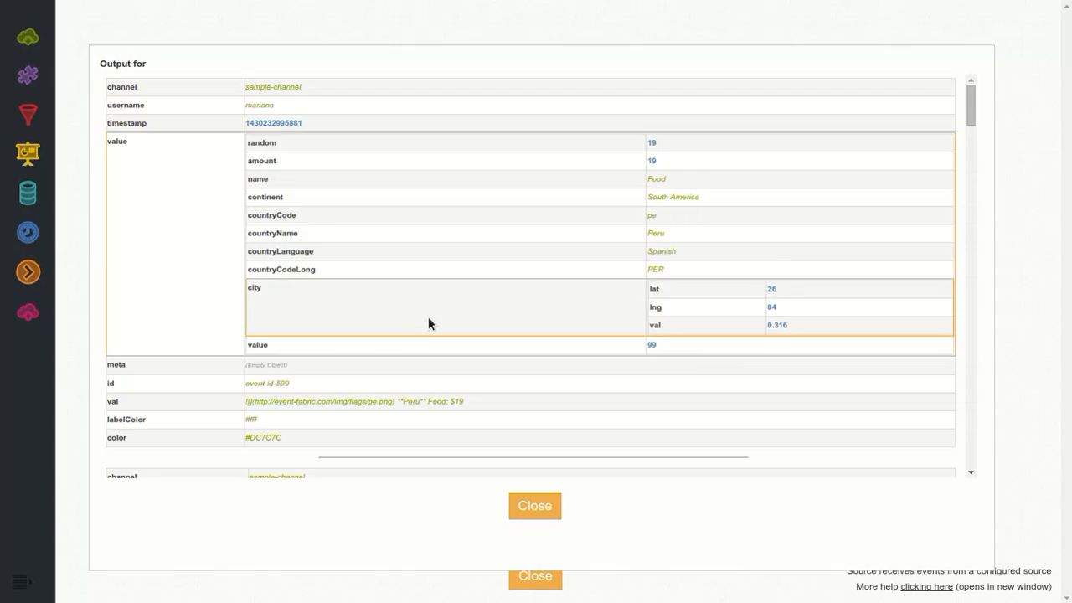
{"action": "scroll", "coordinate": [433, 318], "scroll_direction": "down", "scroll_amount": 10}
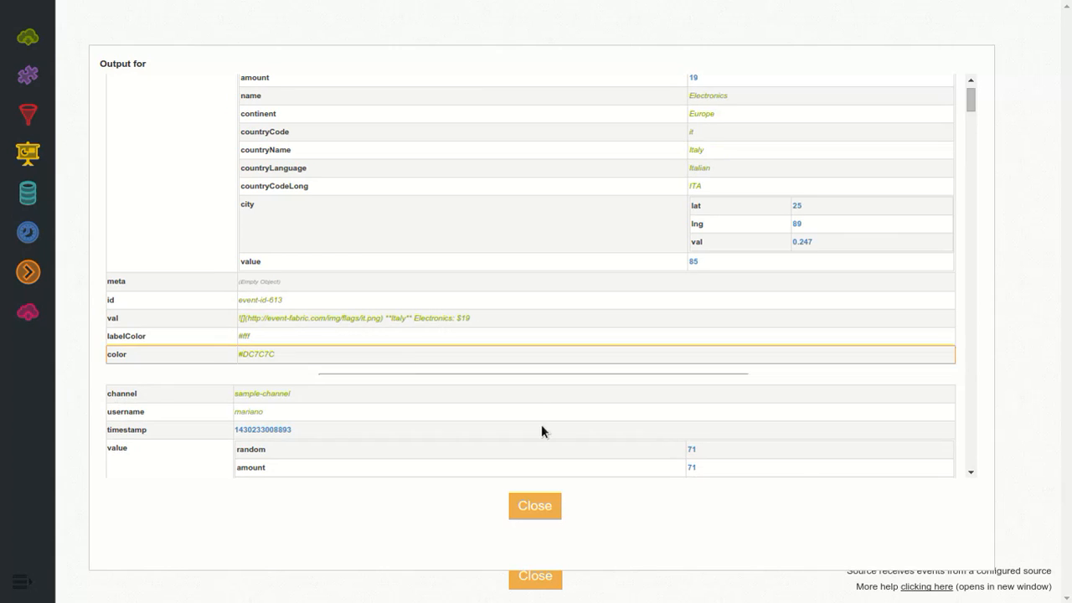
{"action": "left_click", "coordinate": [534, 506]}
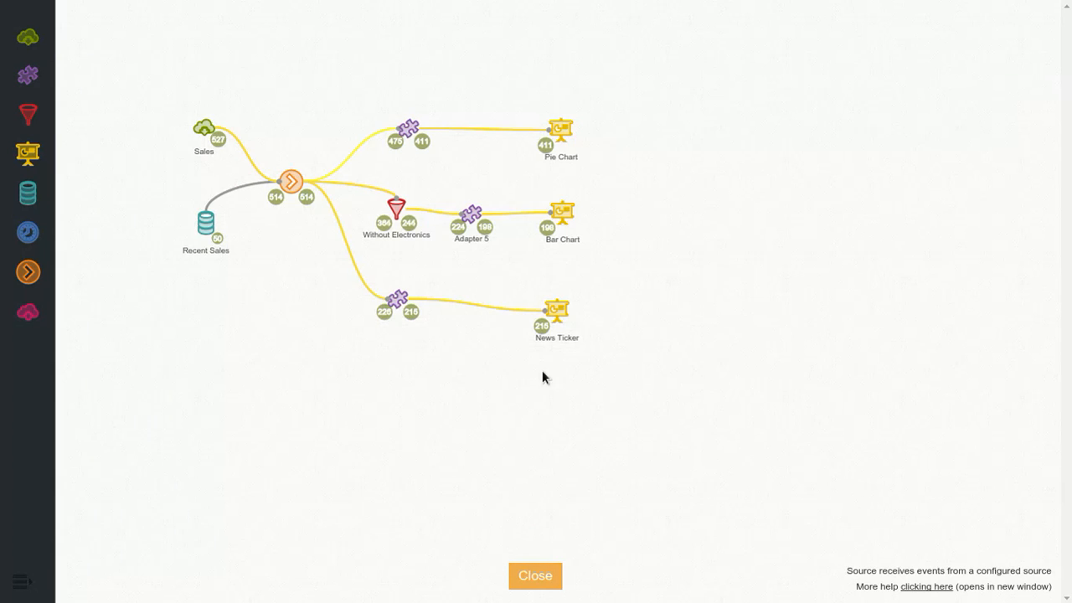
Apply the dashboard layout with one tall pane beside two stacked panes, swapping the news ticker into the tall pane and the pie chart below the bar chart.
{"action": "left_click", "coordinate": [533, 583]}
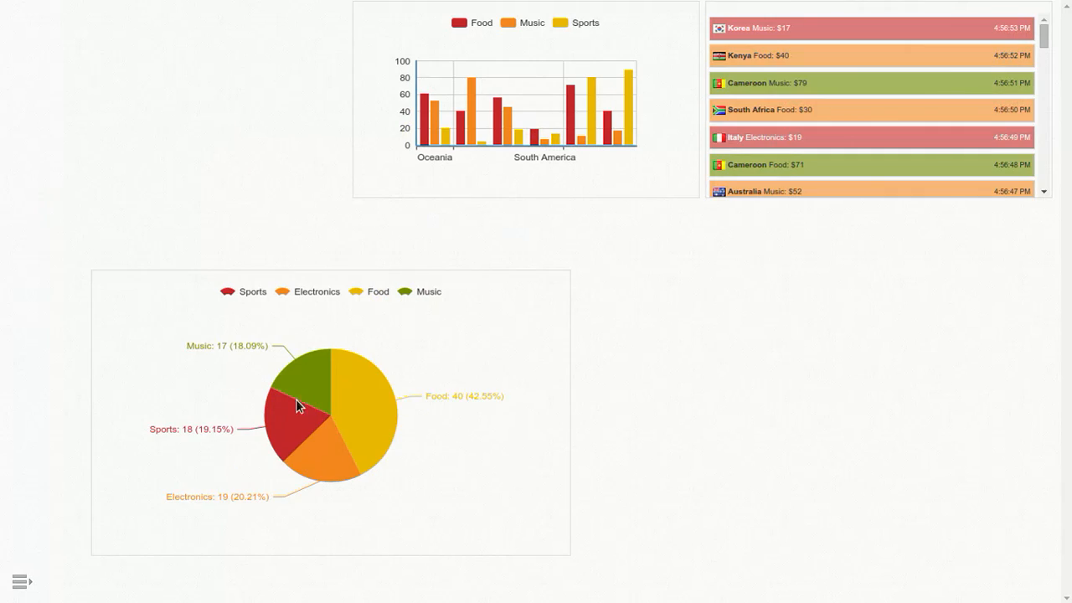
{"action": "left_click", "coordinate": [20, 581]}
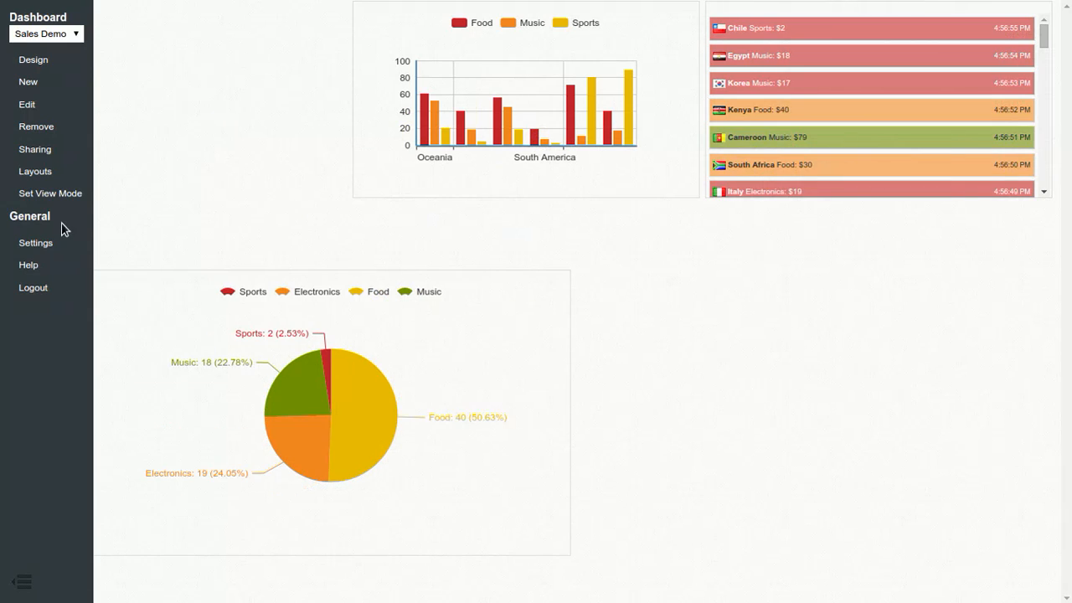
{"action": "left_click", "coordinate": [53, 175]}
{"action": "left_click", "coordinate": [412, 347]}
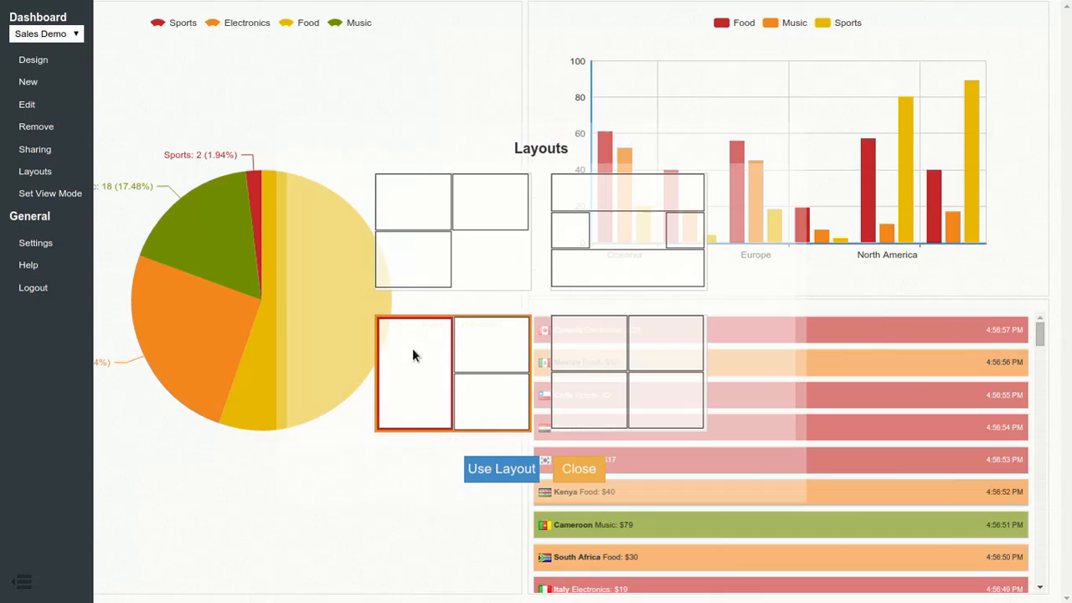
{"action": "left_click", "coordinate": [474, 398]}
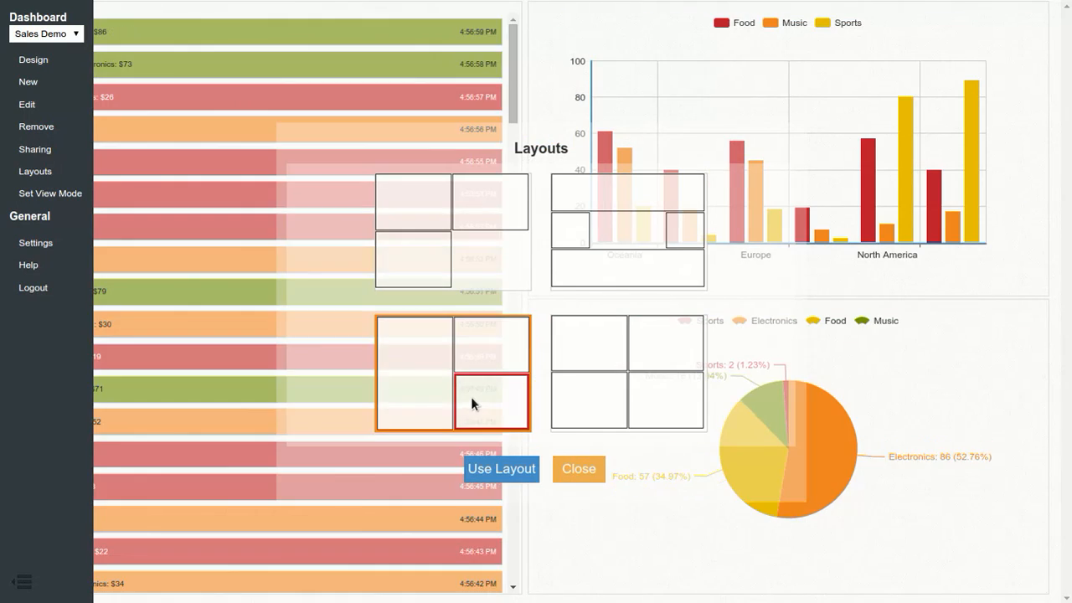
{"action": "left_click", "coordinate": [498, 472]}
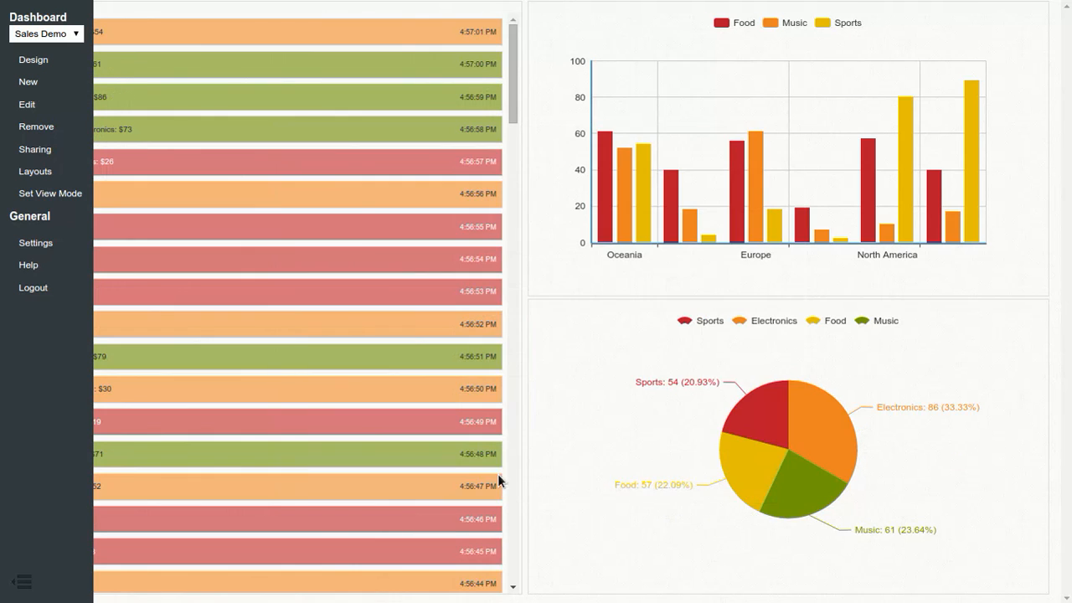
Add a data view below the News Ticker in the dashboard design and set its type to Echarts - TimeMap.
{"action": "left_click", "coordinate": [37, 62]}
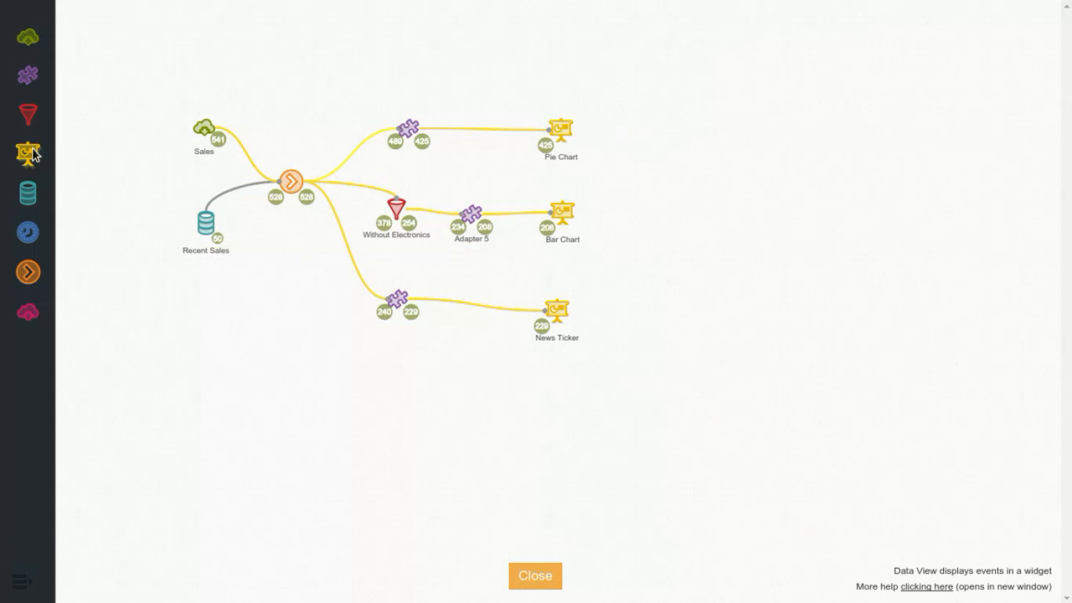
{"action": "left_click_drag", "start_coordinate": [34, 152], "coordinate": [564, 381]}
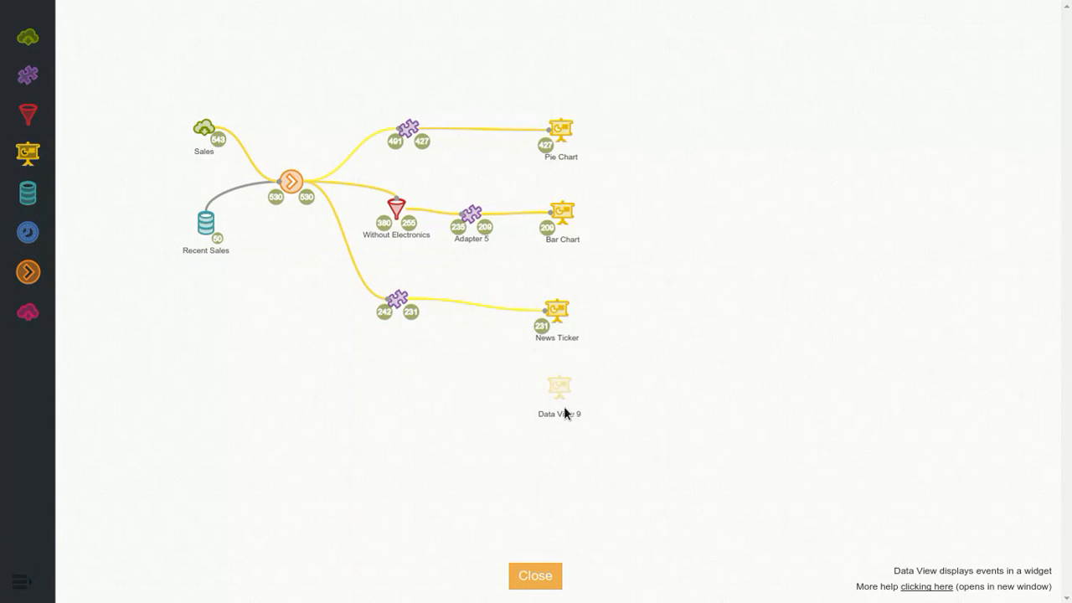
{"action": "mouse_move", "coordinate": [565, 377]}
{"action": "left_click", "coordinate": [533, 358]}
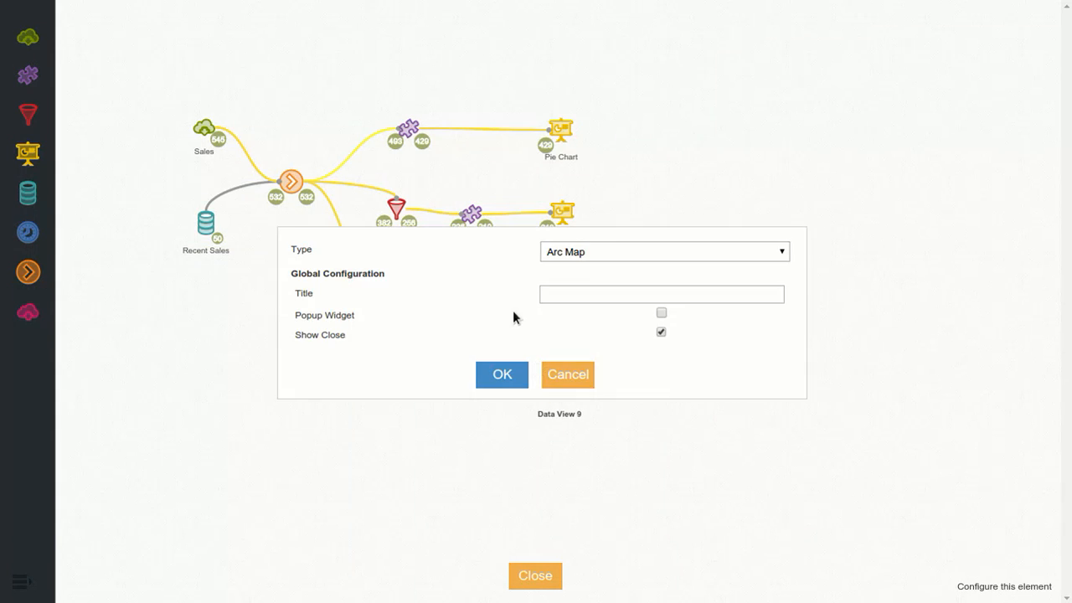
{"action": "left_click", "coordinate": [588, 254]}
{"action": "scroll", "coordinate": [658, 444], "scroll_direction": "down", "scroll_amount": 1}
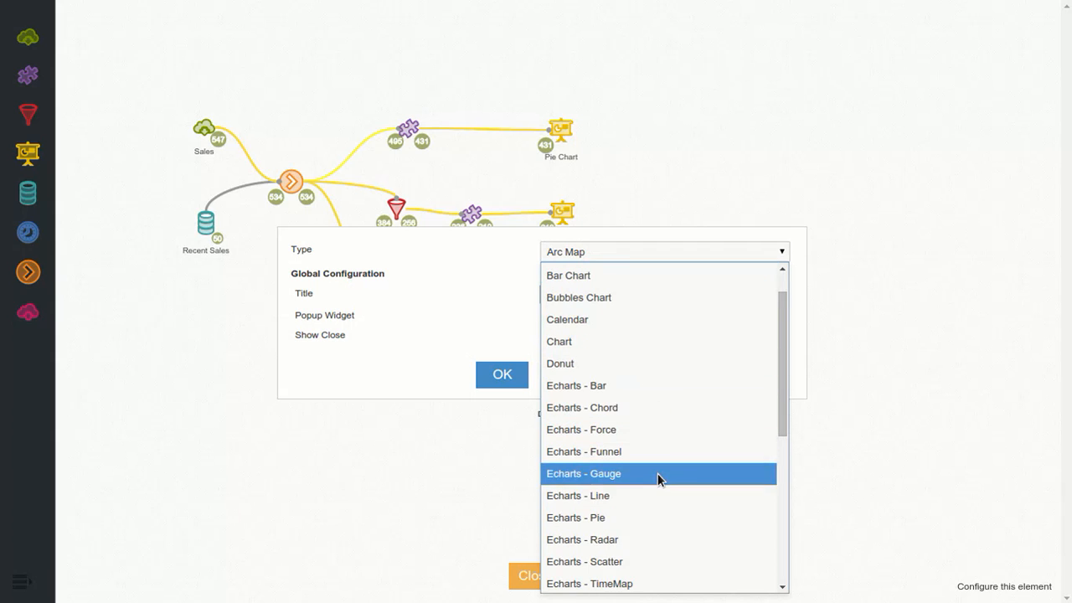
{"action": "left_click", "coordinate": [628, 584]}
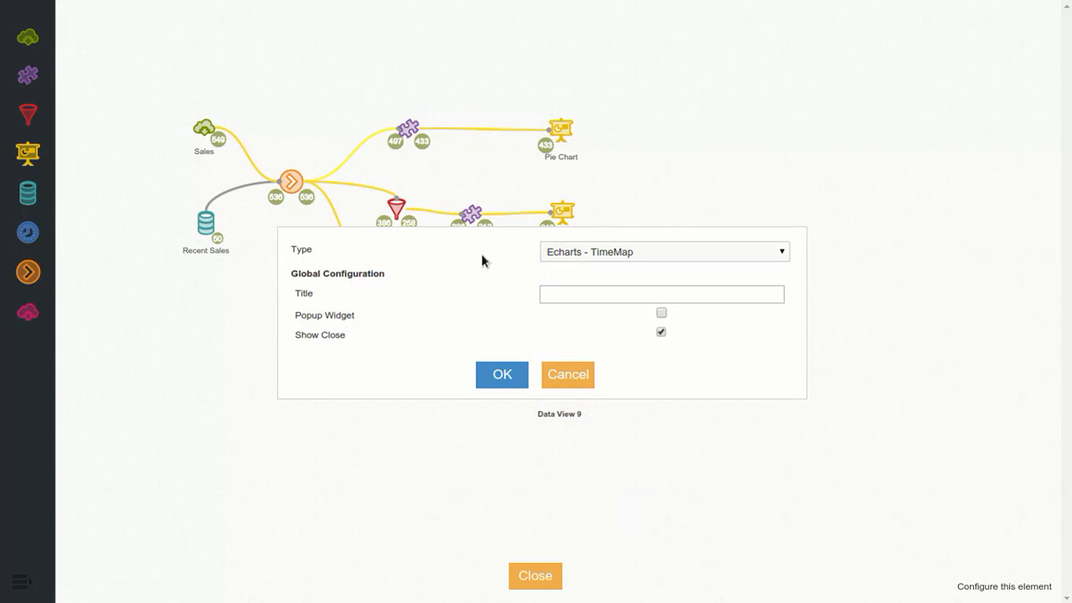
{"action": "left_click", "coordinate": [514, 381]}
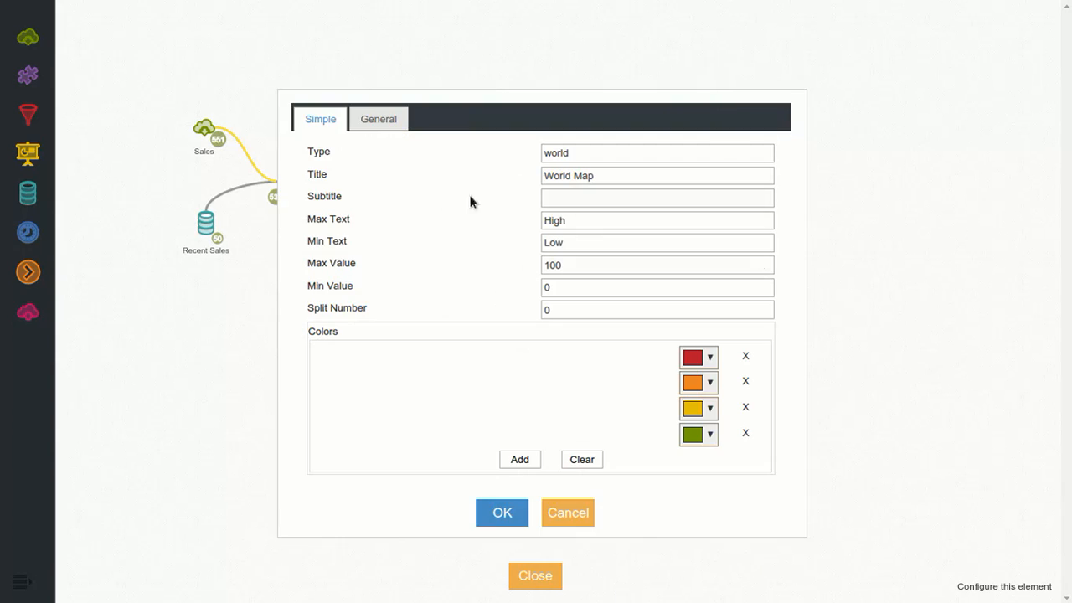
Clear the time map's title in its settings and rename the new data view as World Map.
{"action": "left_click_drag", "start_coordinate": [611, 176], "coordinate": [547, 175]}
{"action": "key", "text": "BackSpace"}
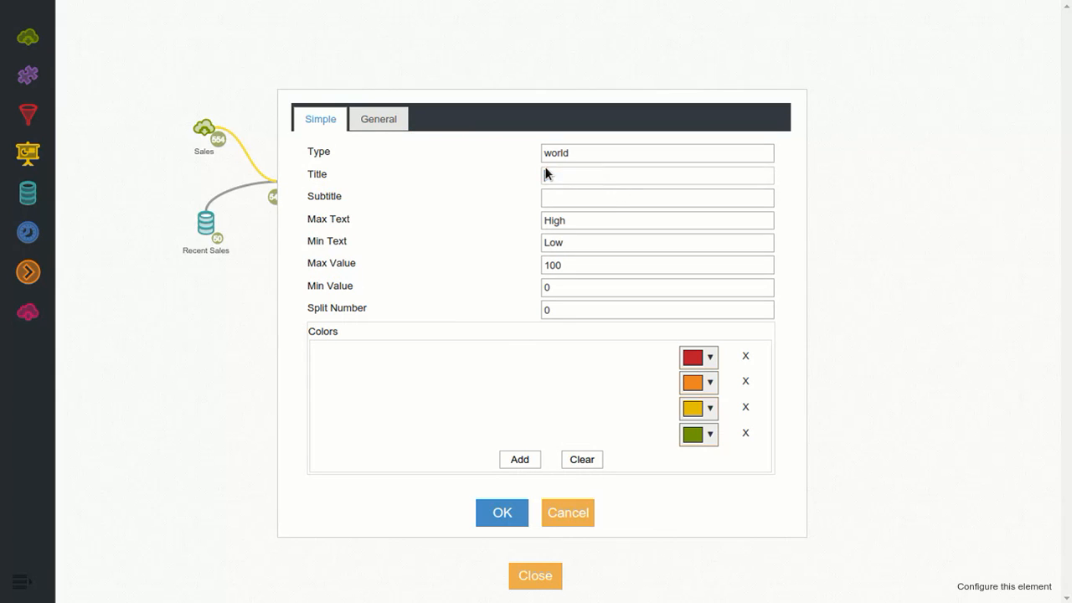
{"action": "left_click", "coordinate": [506, 513]}
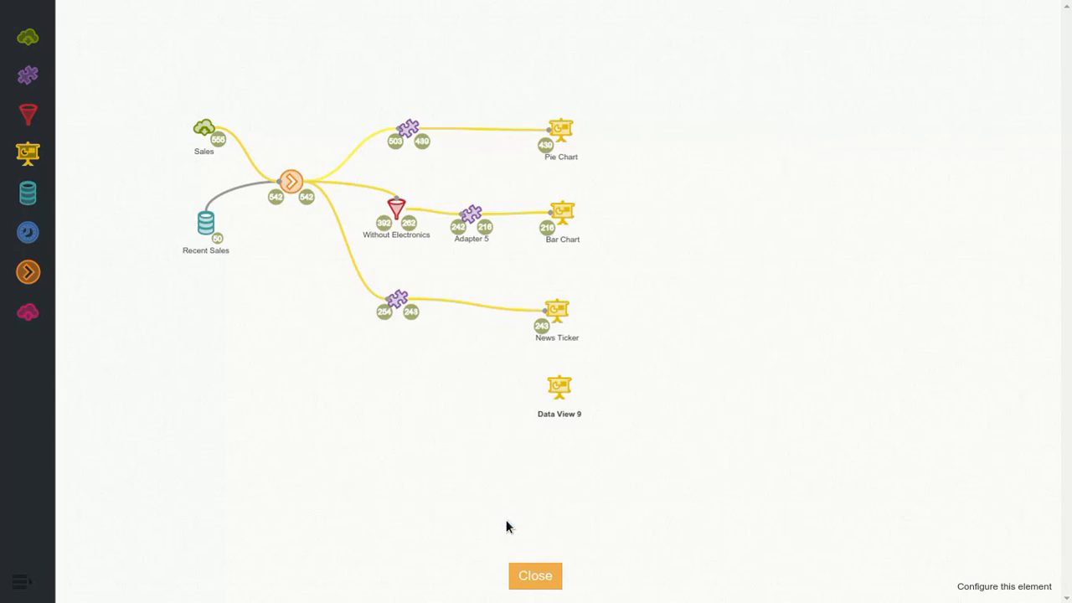
{"action": "double_click", "coordinate": [557, 417]}
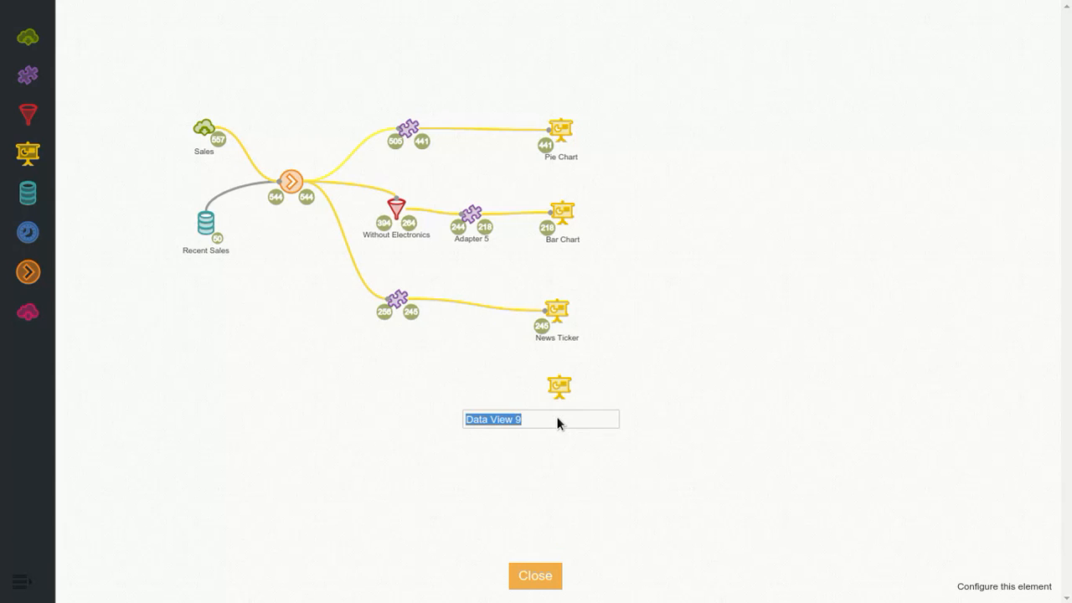
{"action": "type", "text": "World Map"}
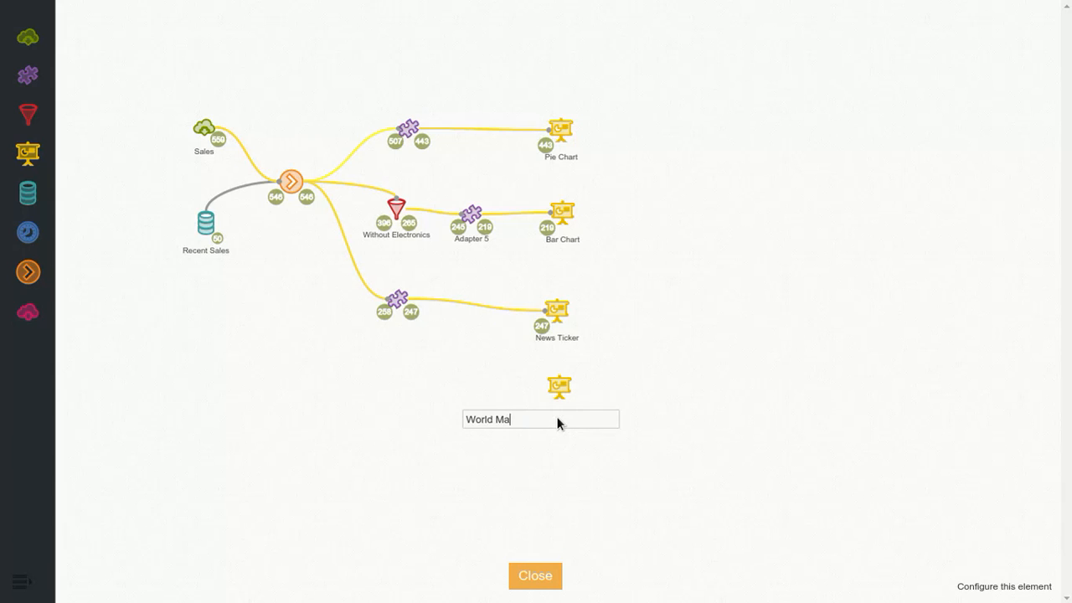
{"action": "key", "text": "Return"}
Add an adapter connected to the World Map and link the hub to that adapter.
{"action": "left_click_drag", "start_coordinate": [49, 79], "coordinate": [558, 389]}
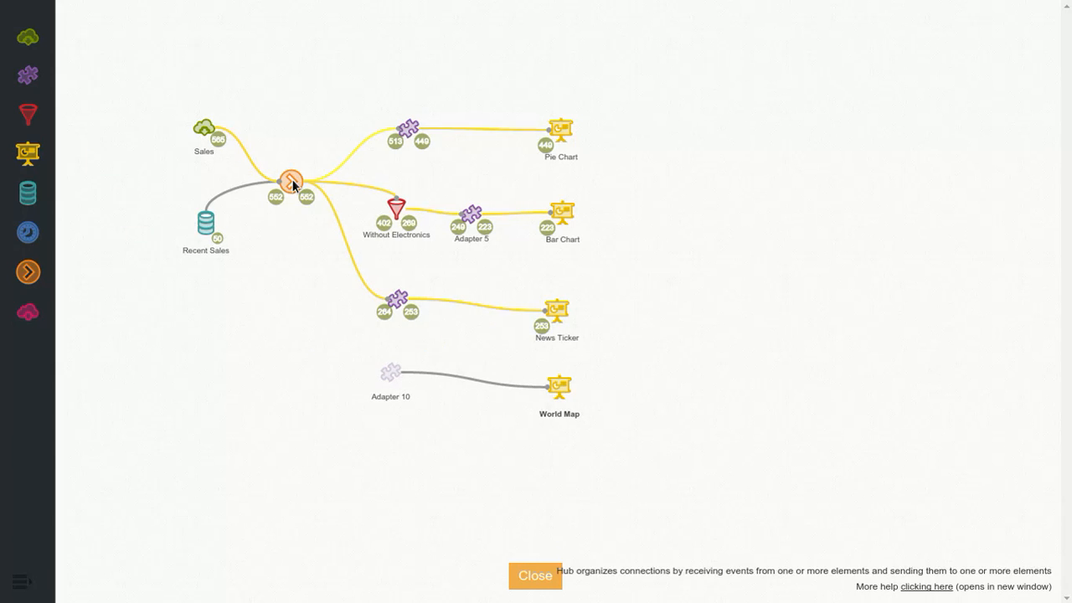
{"action": "mouse_move", "coordinate": [290, 182]}
{"action": "left_click_drag", "start_coordinate": [294, 148], "coordinate": [397, 376]}
Open the World Map adapter's configuration and place the required ECharts widget template blocks in its workspace.
{"action": "mouse_move", "coordinate": [396, 377]}
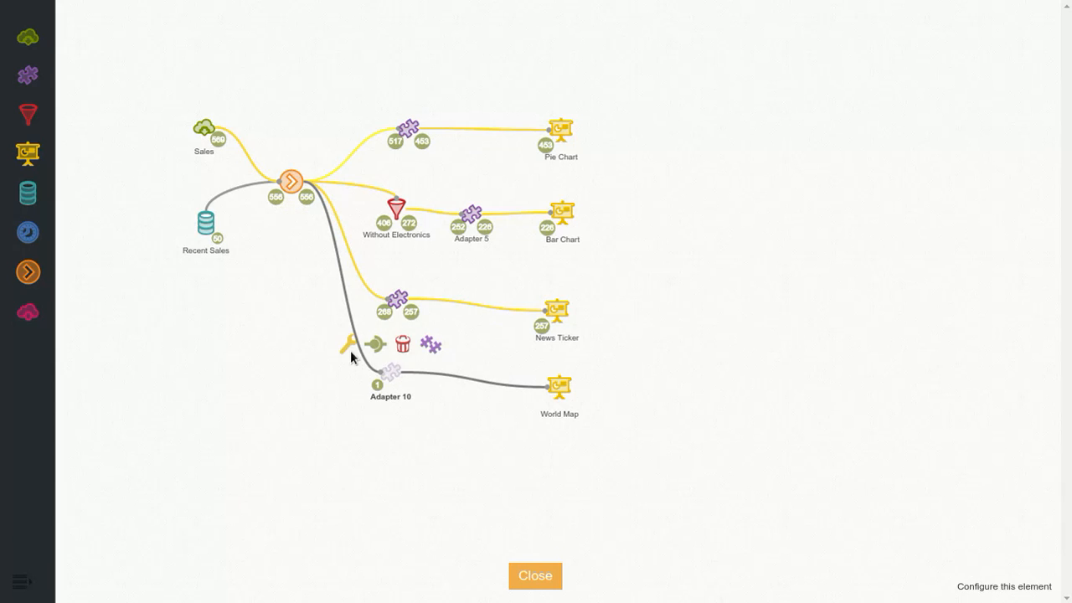
{"action": "left_click", "coordinate": [350, 350]}
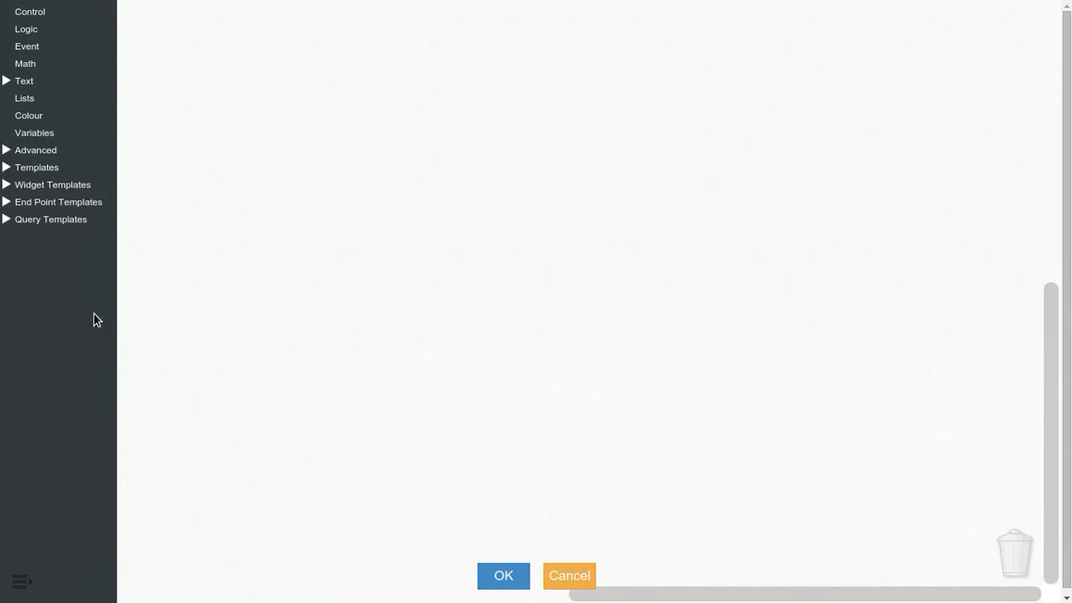
{"action": "left_click", "coordinate": [10, 187]}
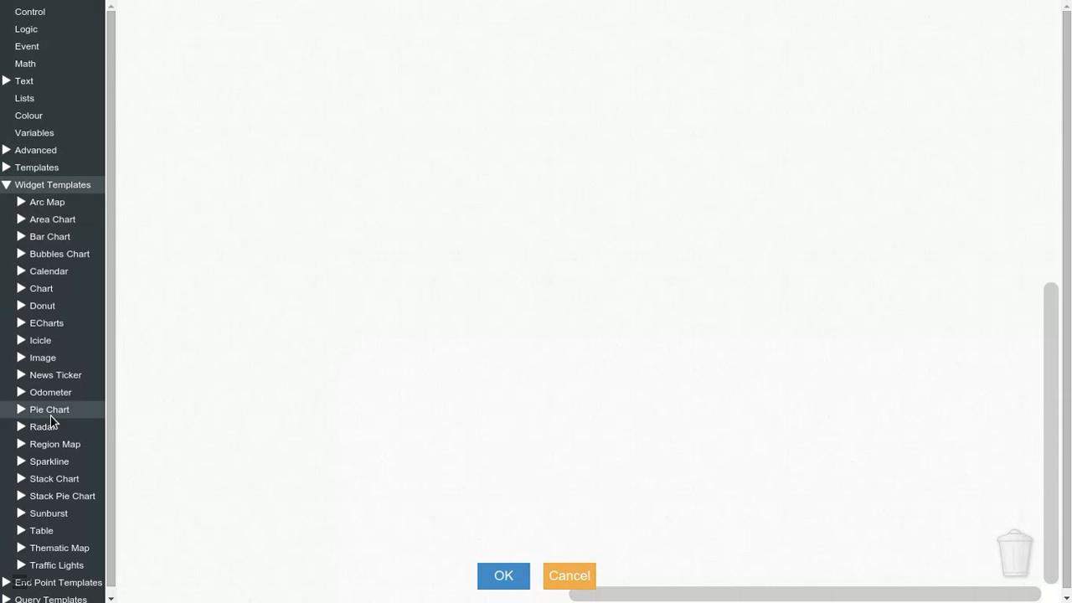
{"action": "left_click", "coordinate": [20, 307]}
{"action": "left_click", "coordinate": [21, 310]}
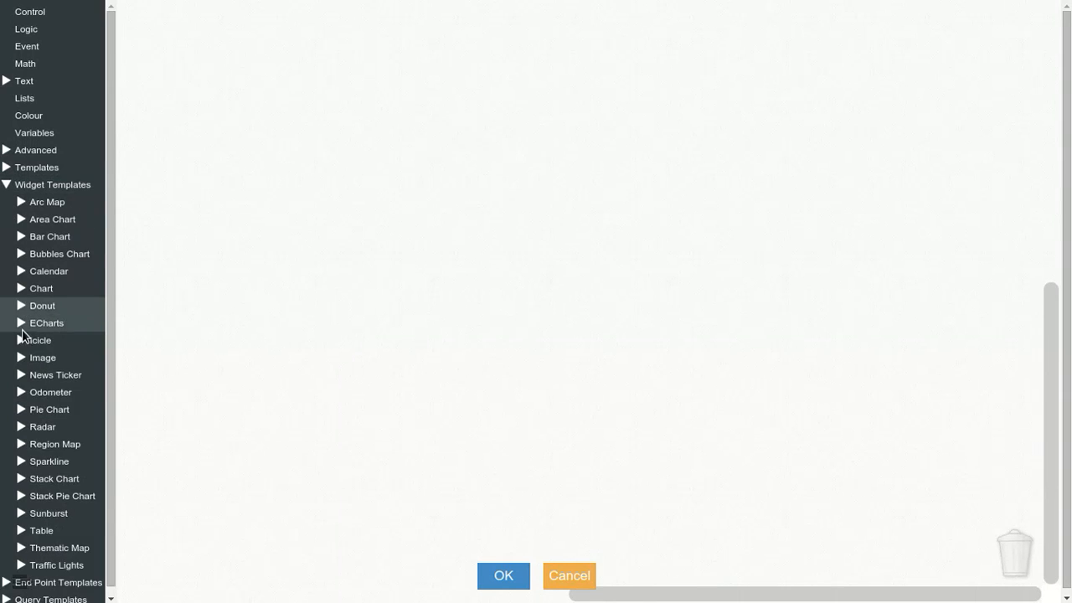
{"action": "left_click", "coordinate": [27, 325]}
{"action": "left_click", "coordinate": [39, 345]}
{"action": "left_click_drag", "start_coordinate": [171, 120], "coordinate": [166, 106]}
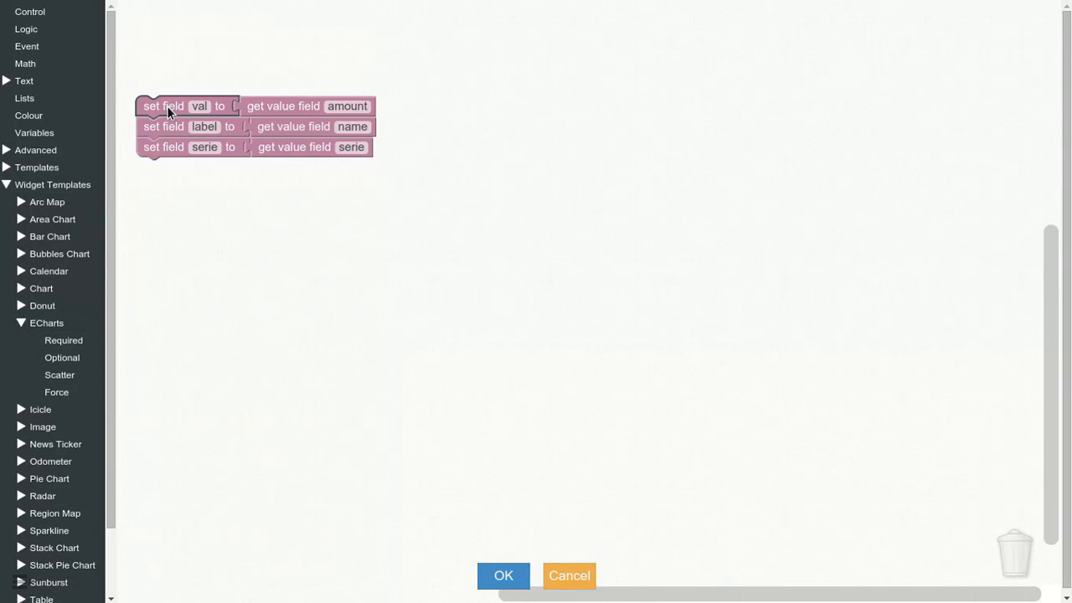
Replace the serie field's value with a text block reading "2015" and delete the displaced value block.
{"action": "left_click", "coordinate": [35, 84]}
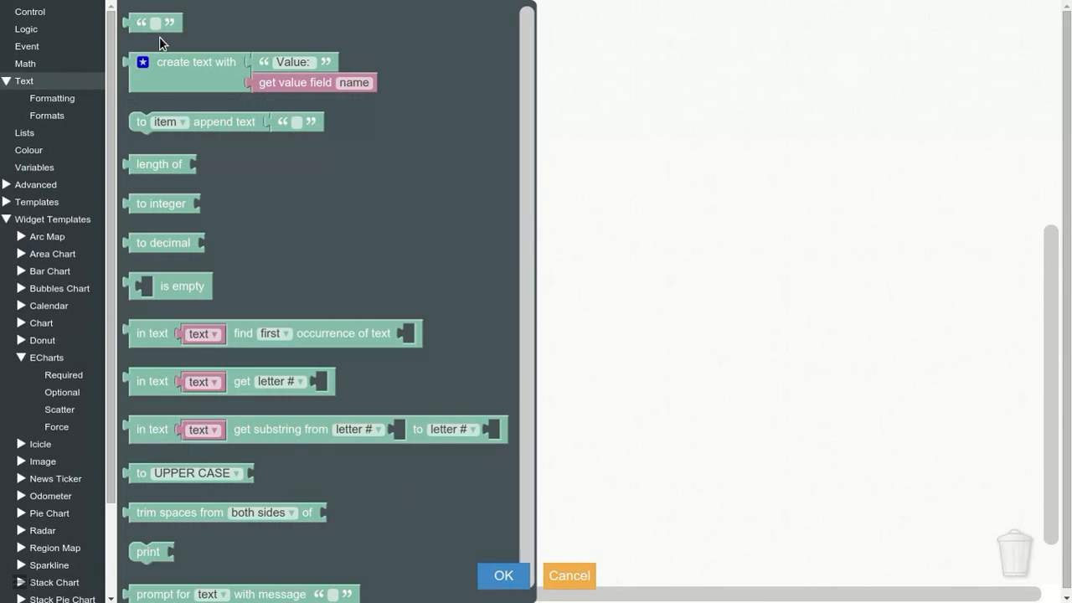
{"action": "left_click_drag", "start_coordinate": [159, 37], "coordinate": [289, 170]}
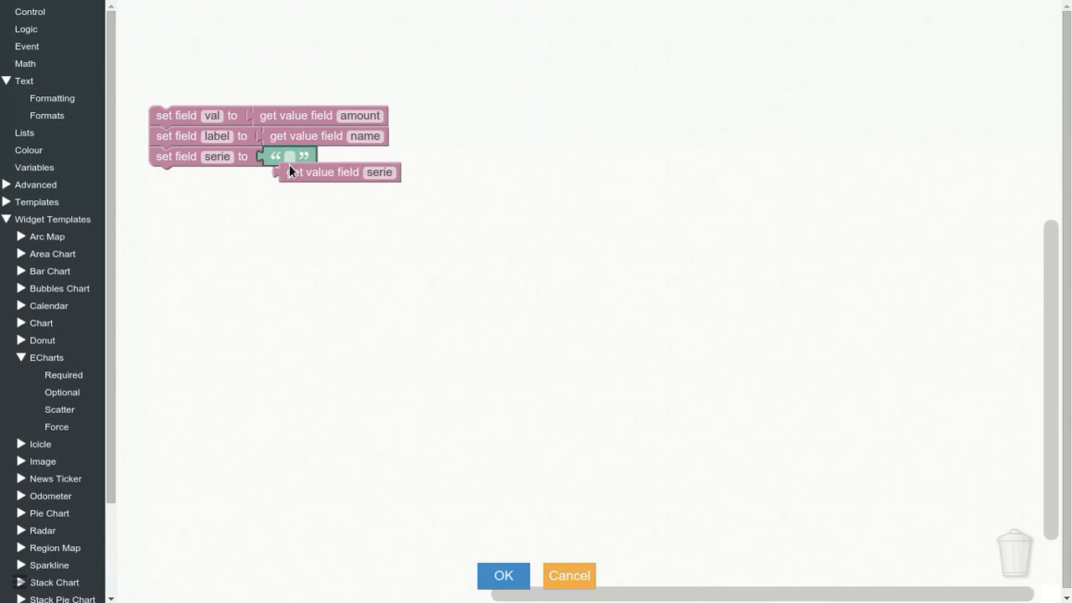
{"action": "left_click", "coordinate": [289, 158]}
{"action": "type", "text": "2015"}
{"action": "left_click_drag", "start_coordinate": [315, 174], "coordinate": [279, 235]}
{"action": "key", "text": "Delete"}
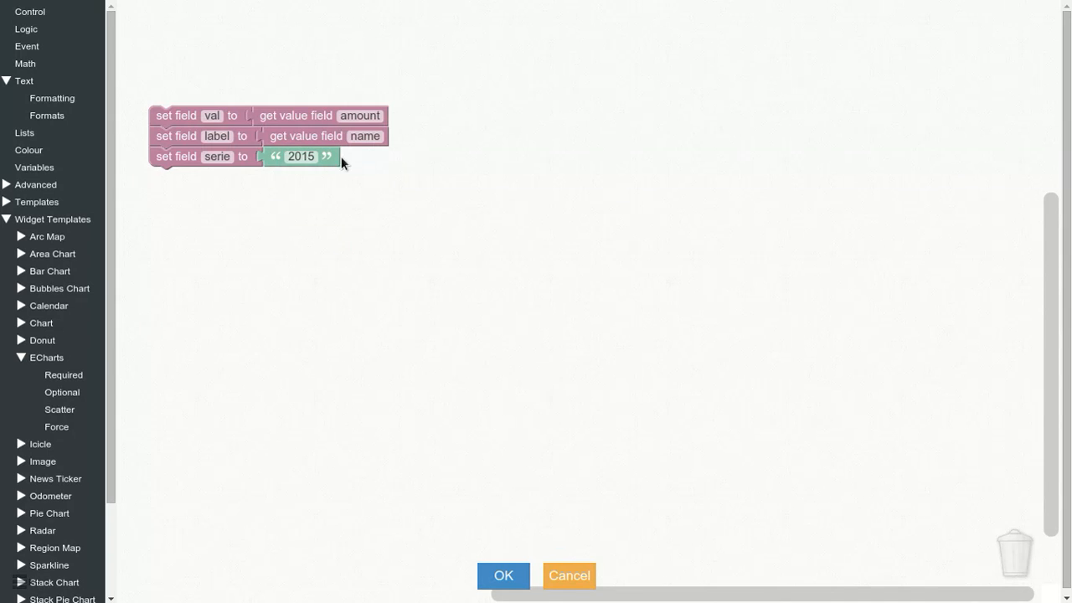
Set the label's value field to countryName, save the adapter and return to the dashboard.
{"action": "left_click", "coordinate": [365, 141]}
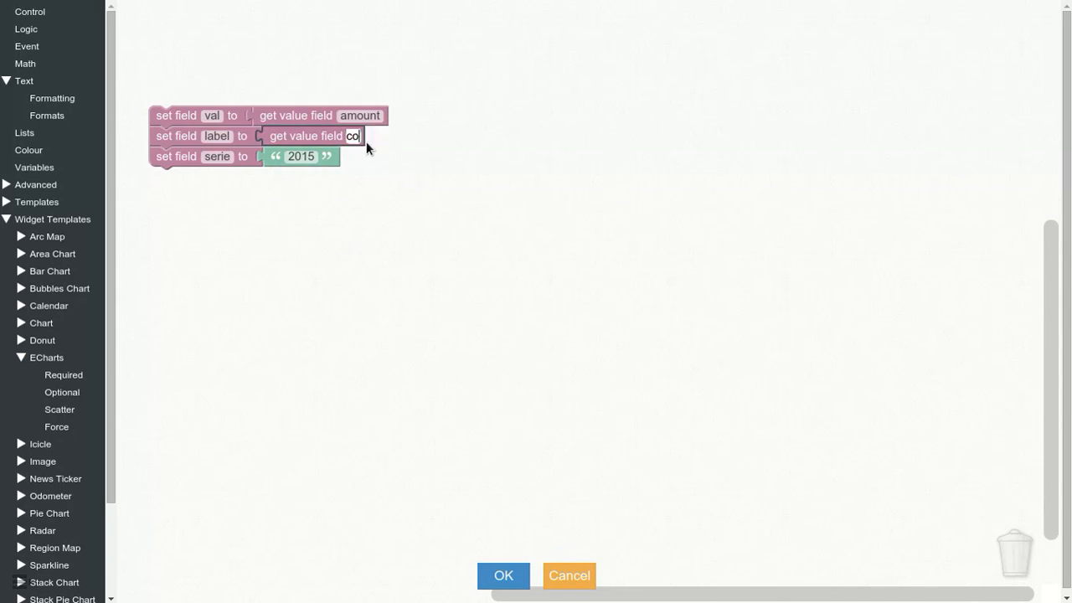
{"action": "type", "text": "countryName"}
{"action": "key", "text": "Return"}
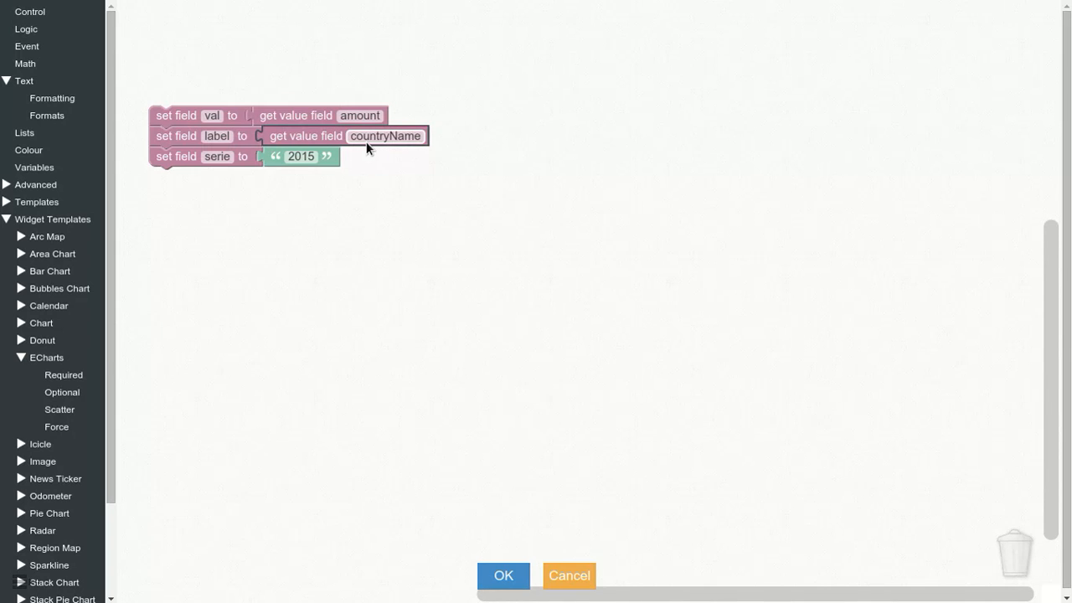
{"action": "left_click", "coordinate": [505, 576]}
{"action": "left_click", "coordinate": [549, 578]}
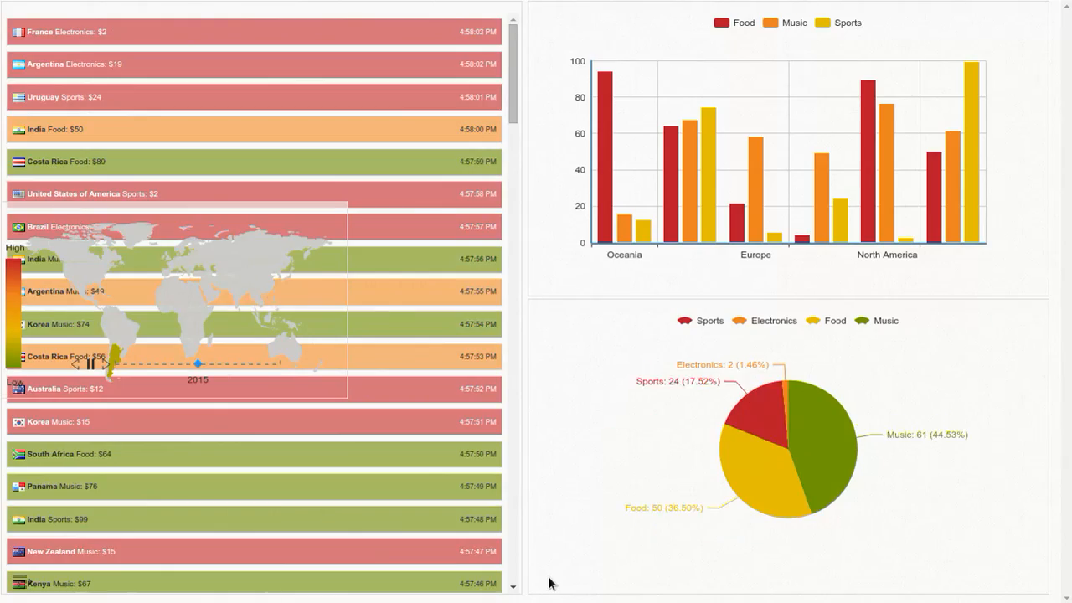
Apply the layout with one tall cell beside three smaller ones, moving the news ticker to the narrow lower-middle cell and the world map to the tall cell.
{"action": "left_click", "coordinate": [26, 591]}
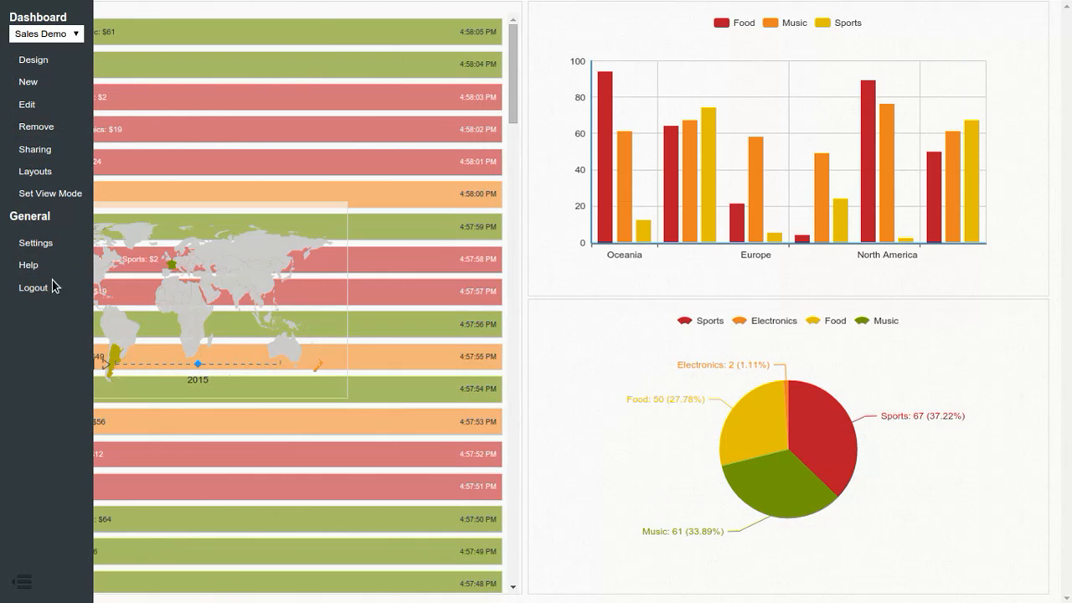
{"action": "left_click", "coordinate": [36, 170]}
{"action": "left_click", "coordinate": [439, 353]}
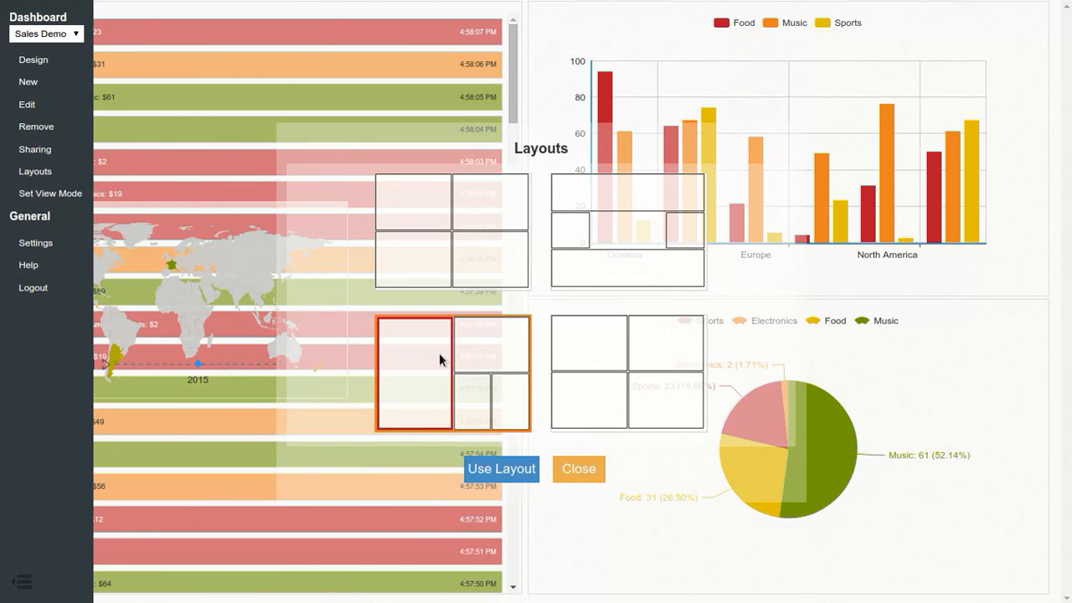
{"action": "left_click_drag", "start_coordinate": [442, 365], "coordinate": [473, 400]}
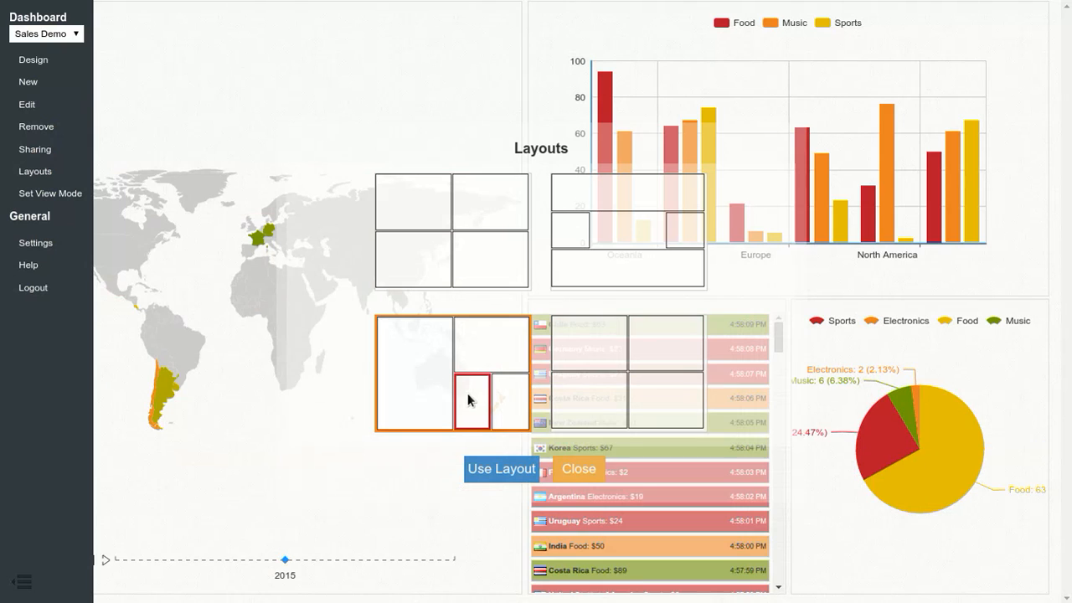
{"action": "left_click", "coordinate": [517, 467]}
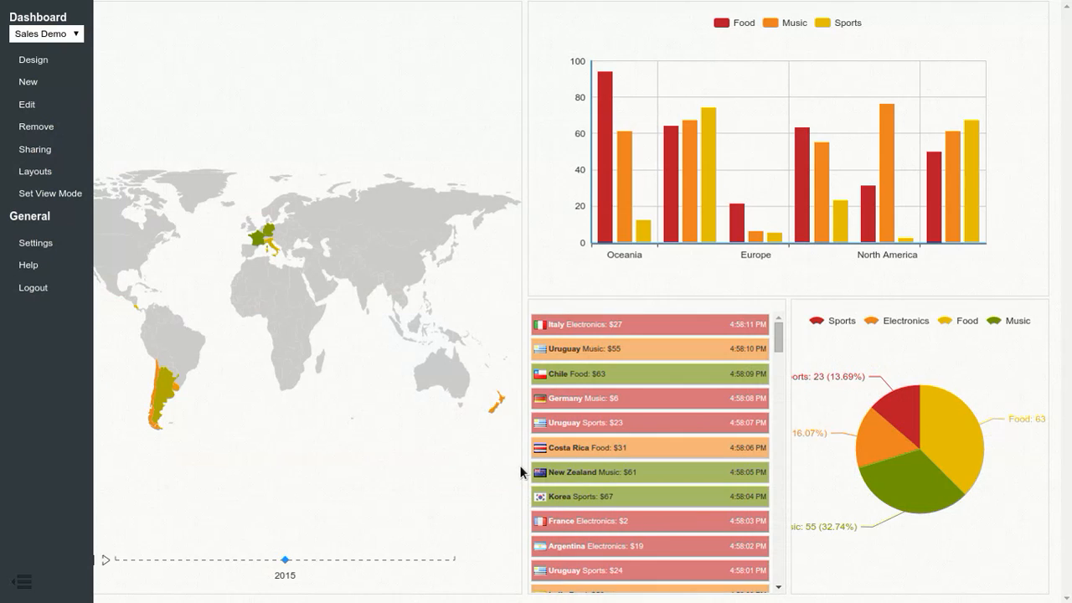
{"action": "left_click", "coordinate": [26, 586]}
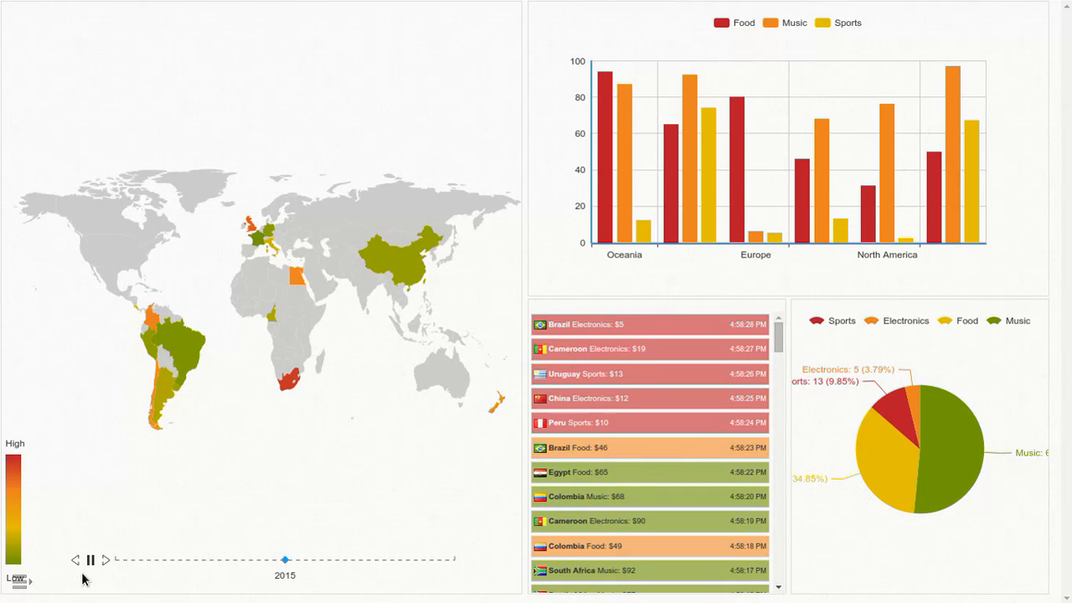
Switch the Sales Demo dashboard to view mode, and view its share settings without changing them.
{"action": "left_click", "coordinate": [23, 581]}
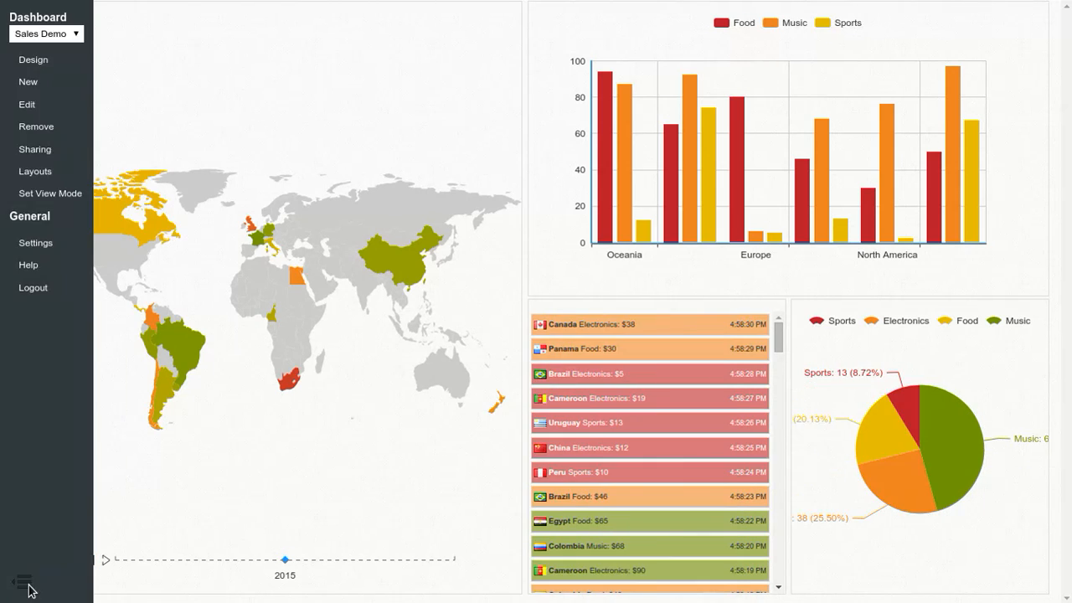
{"action": "left_click", "coordinate": [58, 195]}
{"action": "left_click", "coordinate": [56, 155]}
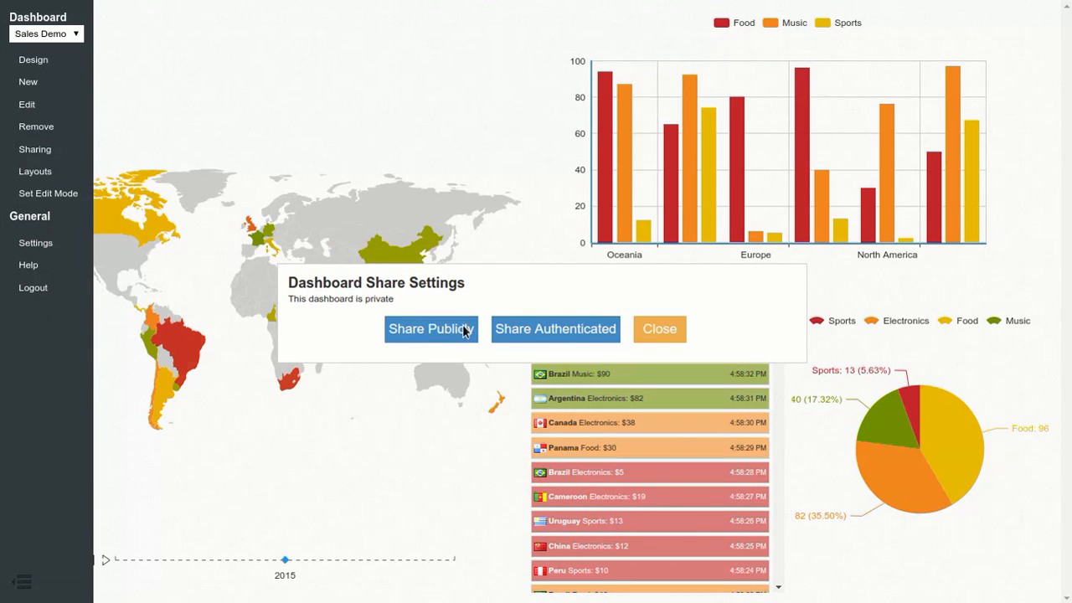
{"action": "left_click", "coordinate": [652, 330]}
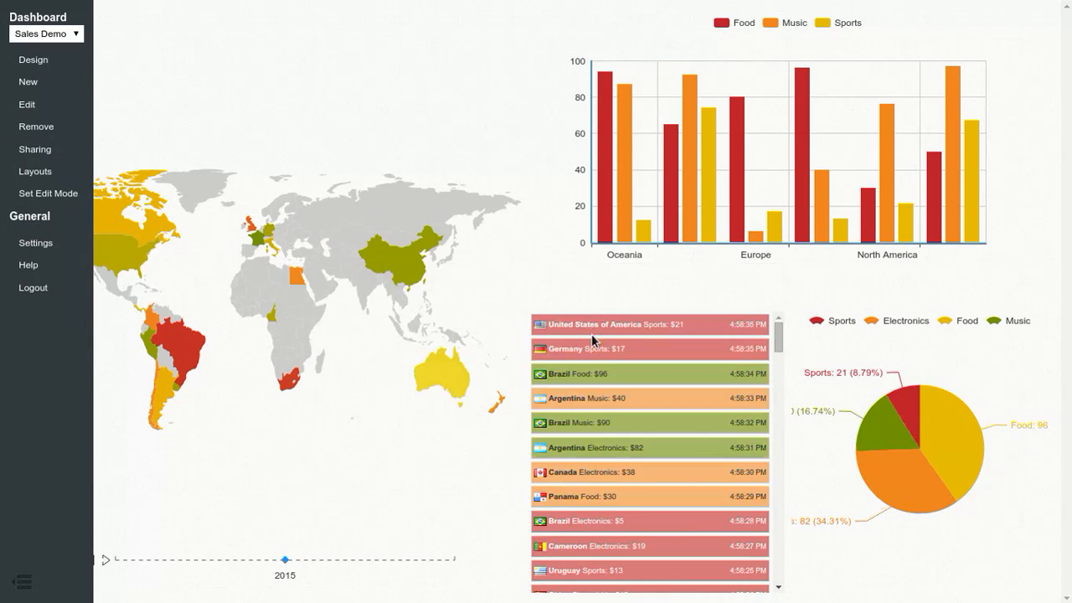
{"action": "left_click", "coordinate": [35, 586]}
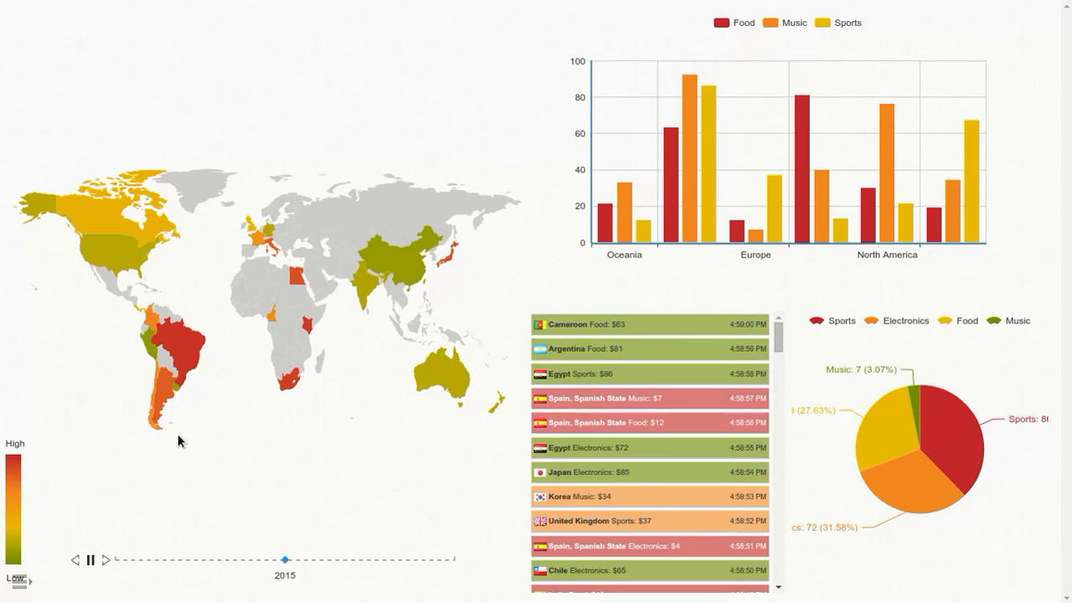
{"action": "key", "text": "alt+Tab"}
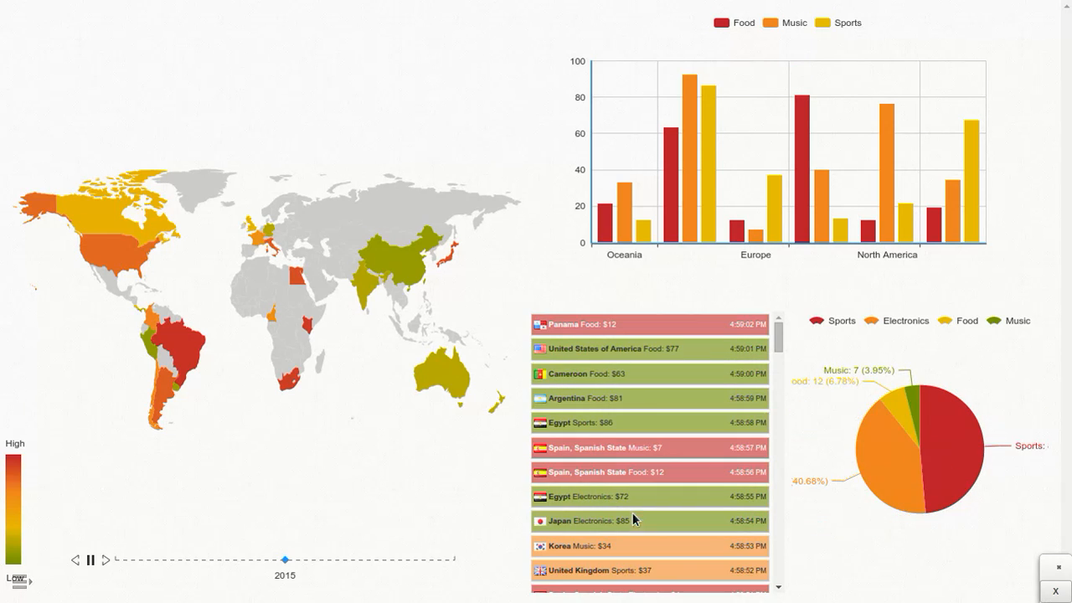